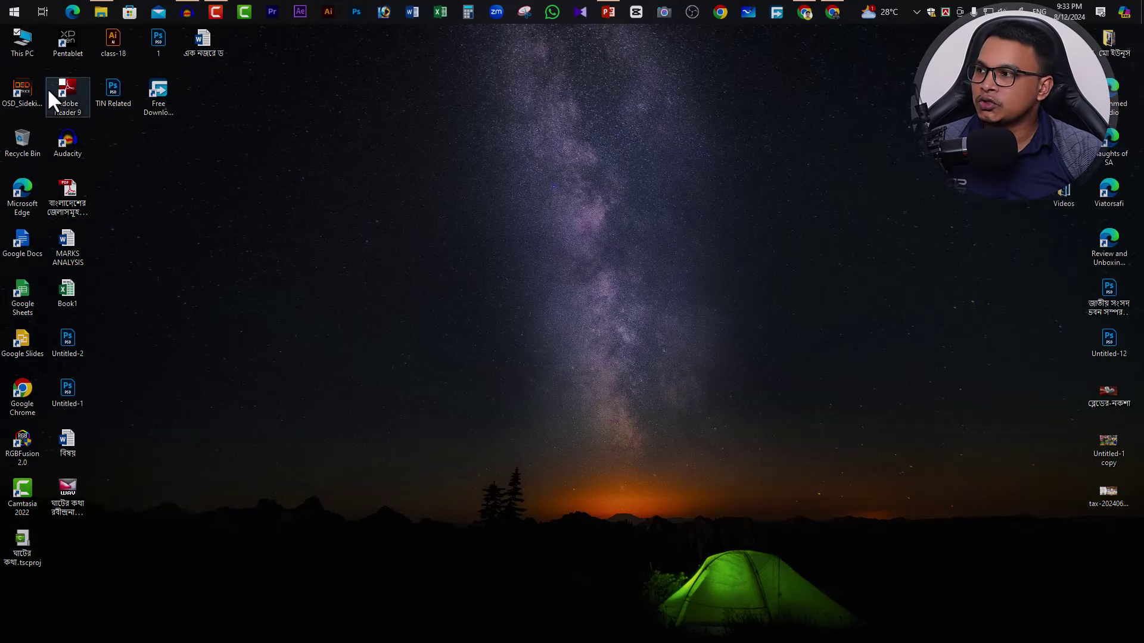
Open Local Disk (E:) via This PC, then shrink its window and move it to the right
double_click(23, 54)
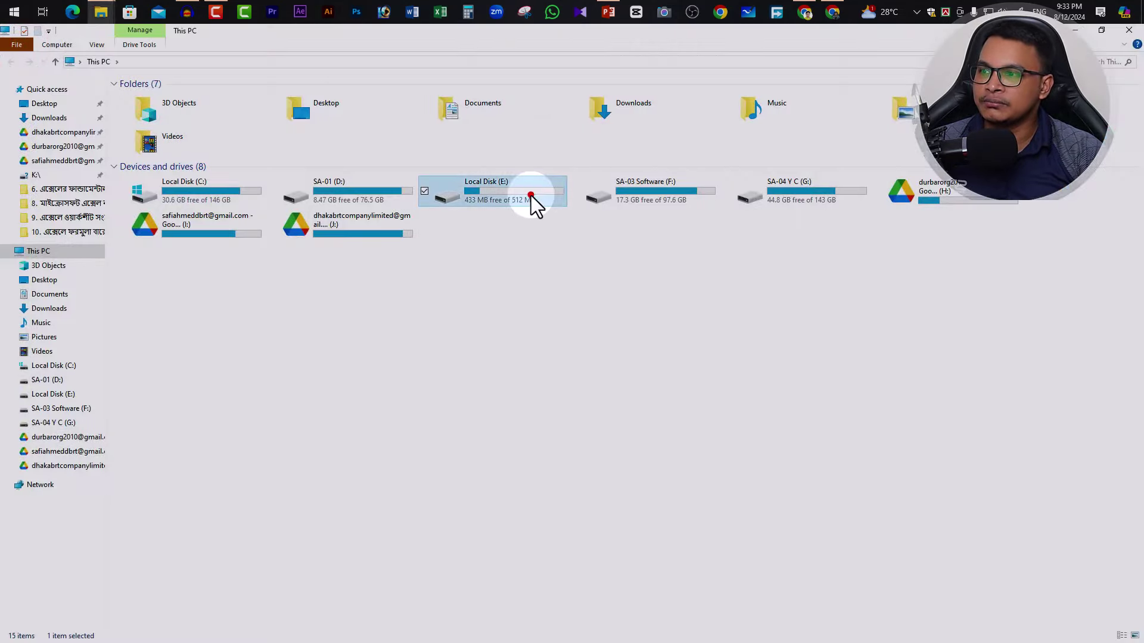
double_click(528, 189)
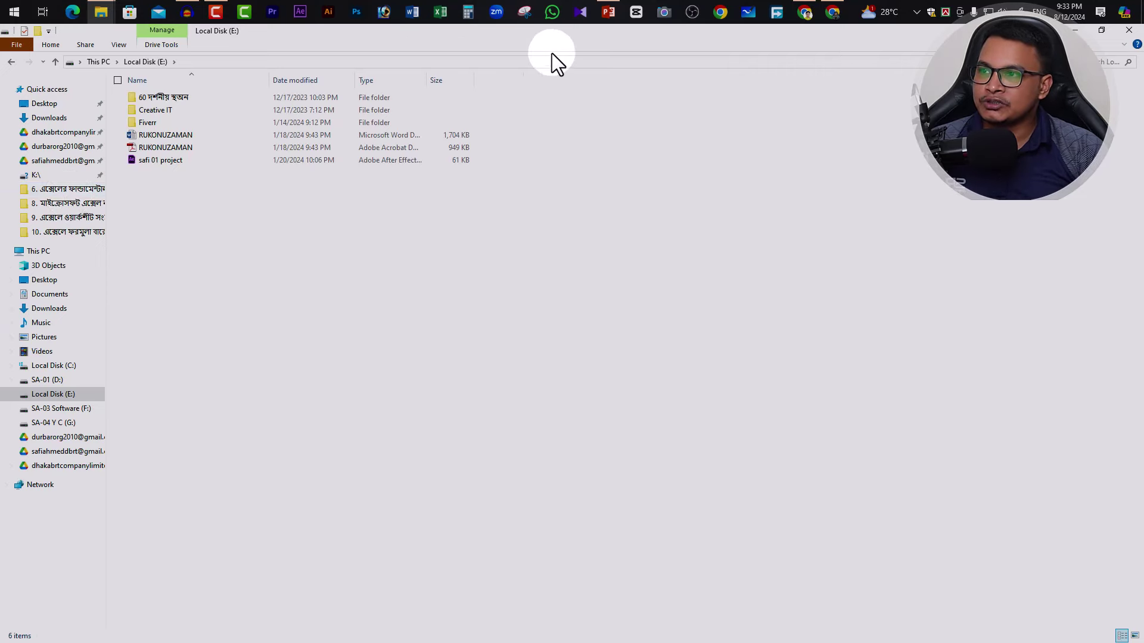
mouse_move(554, 33)
mouse_down()
mouse_move(428, 76)
mouse_move(844, 78)
mouse_up()
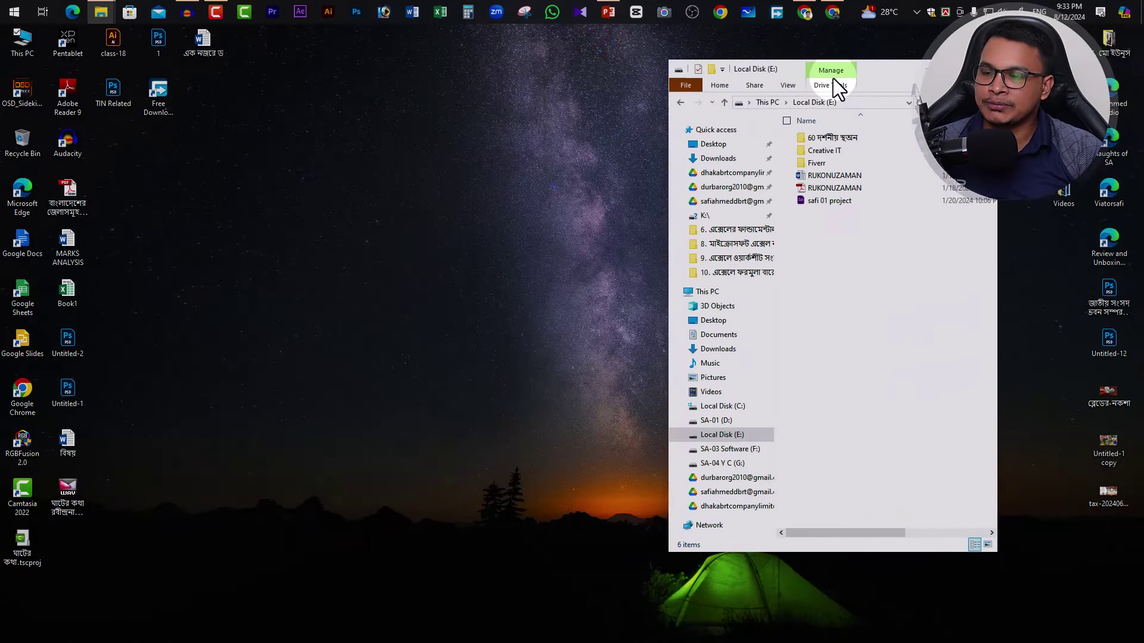
click(337, 220)
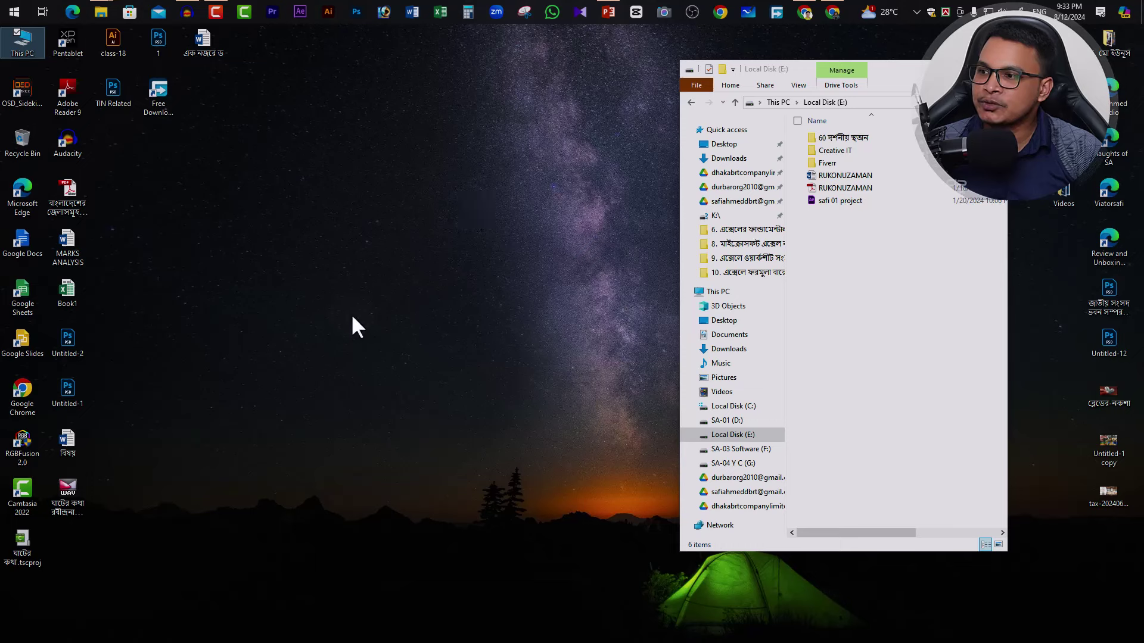
Create a new Microsoft Excel Worksheet on the desktop, keeping the default name
right_click(360, 192)
click(281, 289)
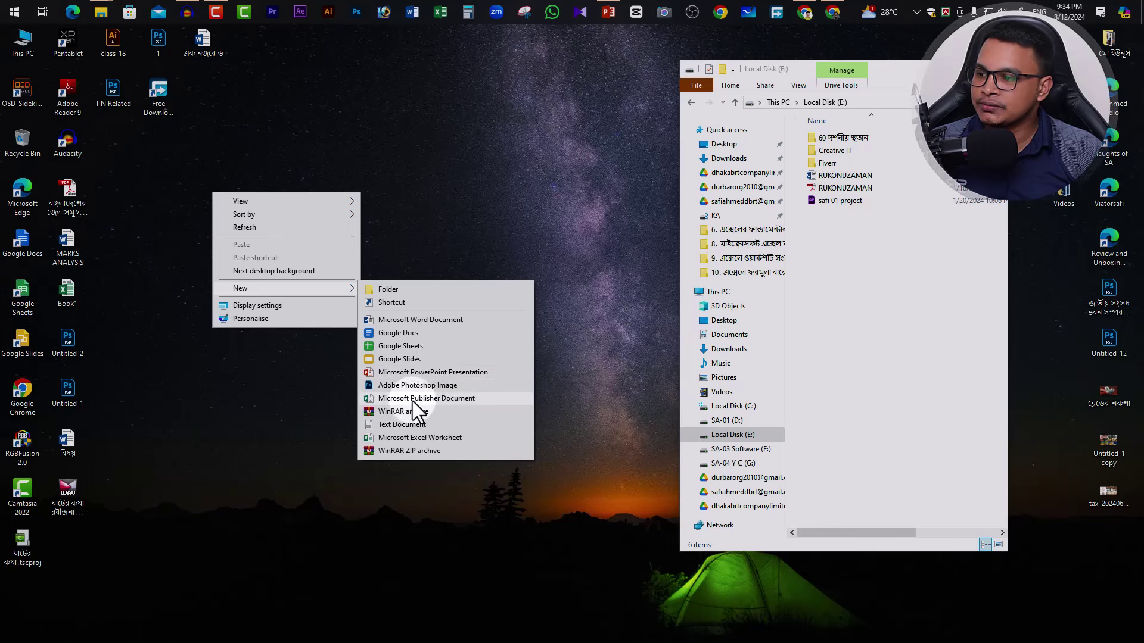
click(465, 441)
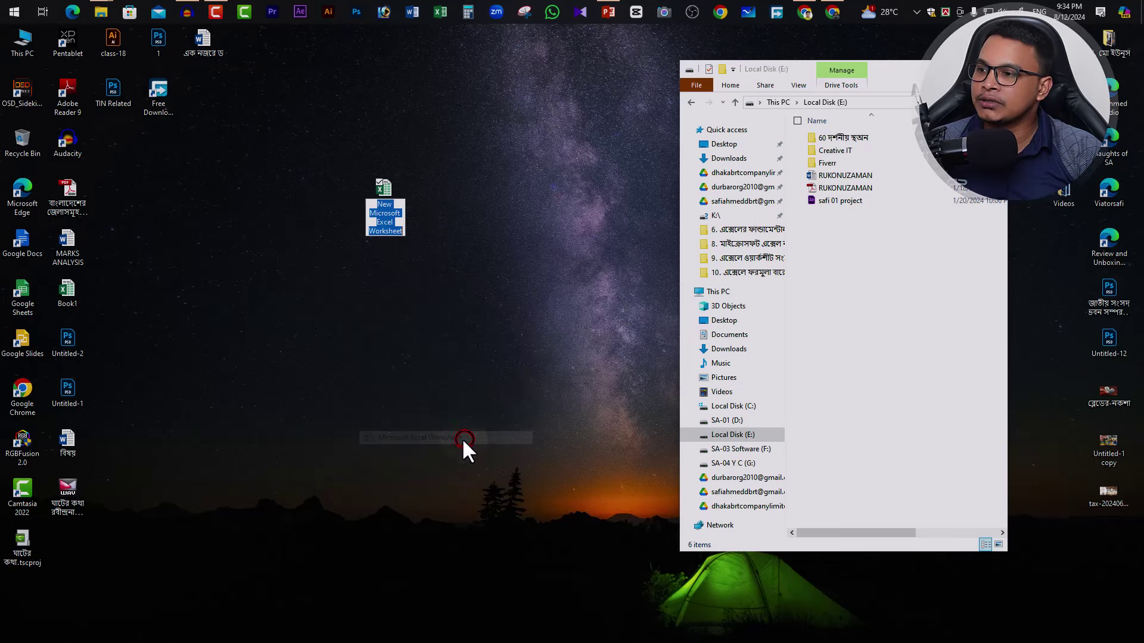
click(458, 210)
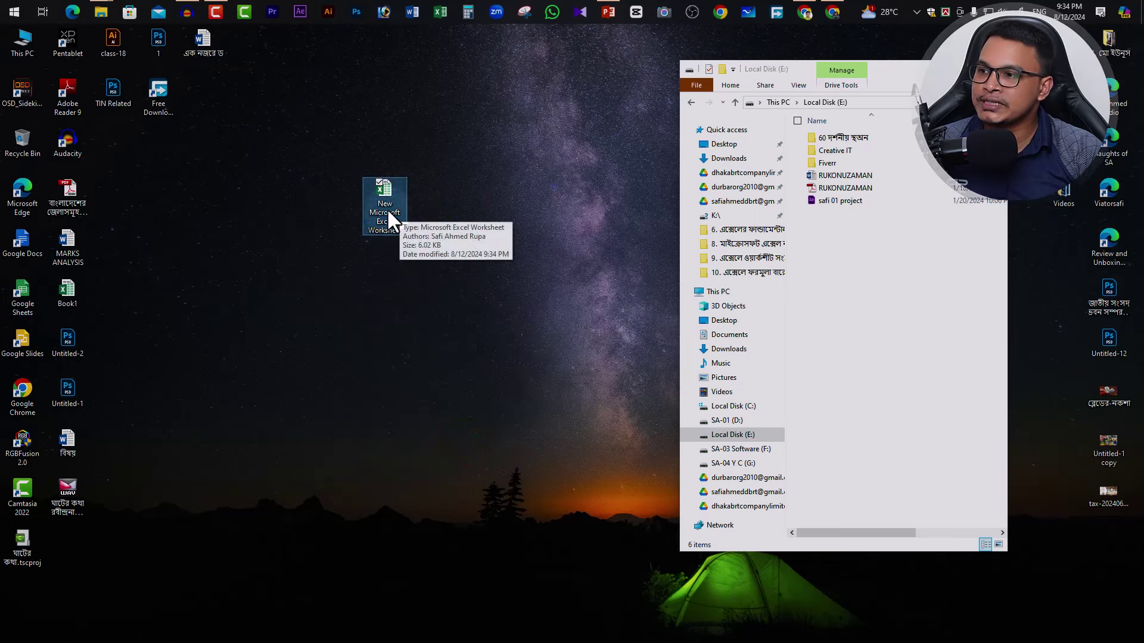
Rename the new worksheet to 'Test 01', then open it in Excel and close it
right_click(386, 200)
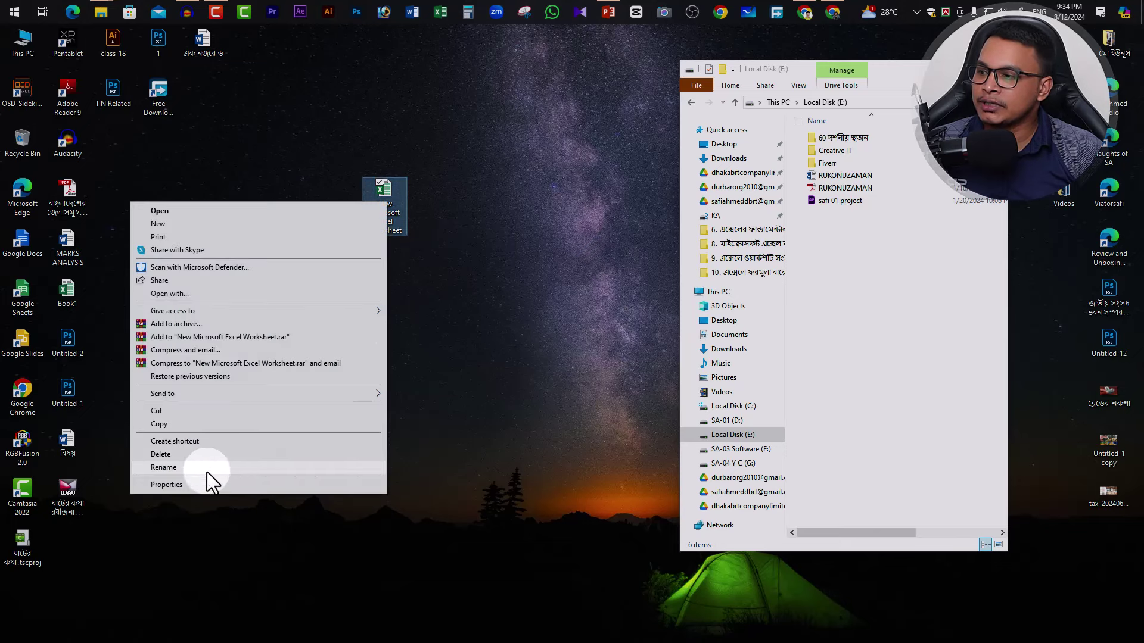
click(177, 470)
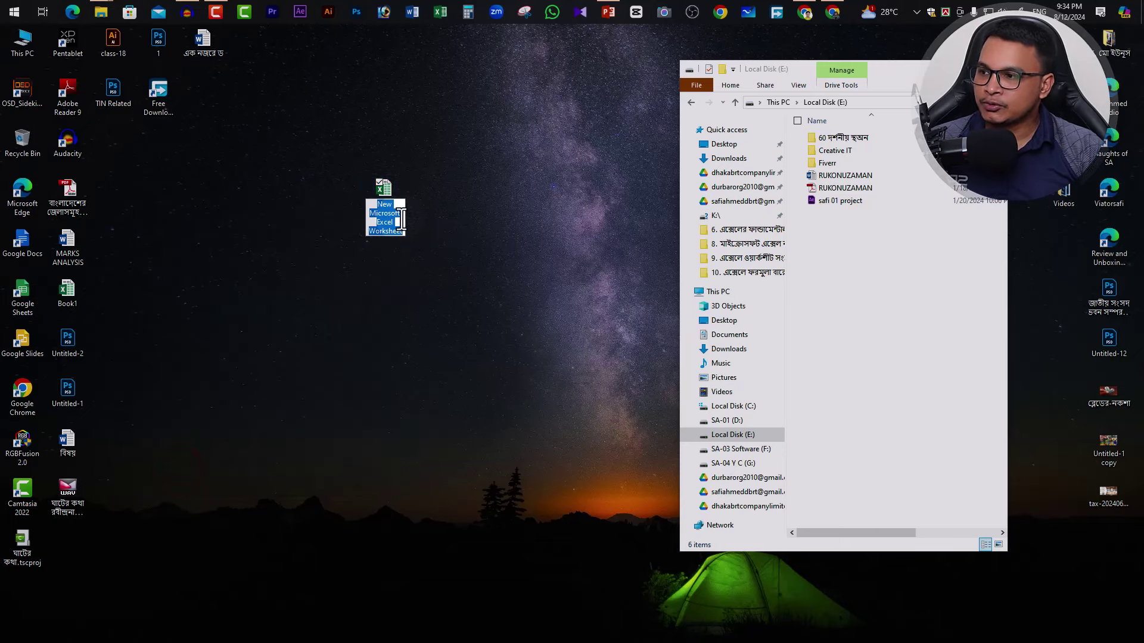
text(T)
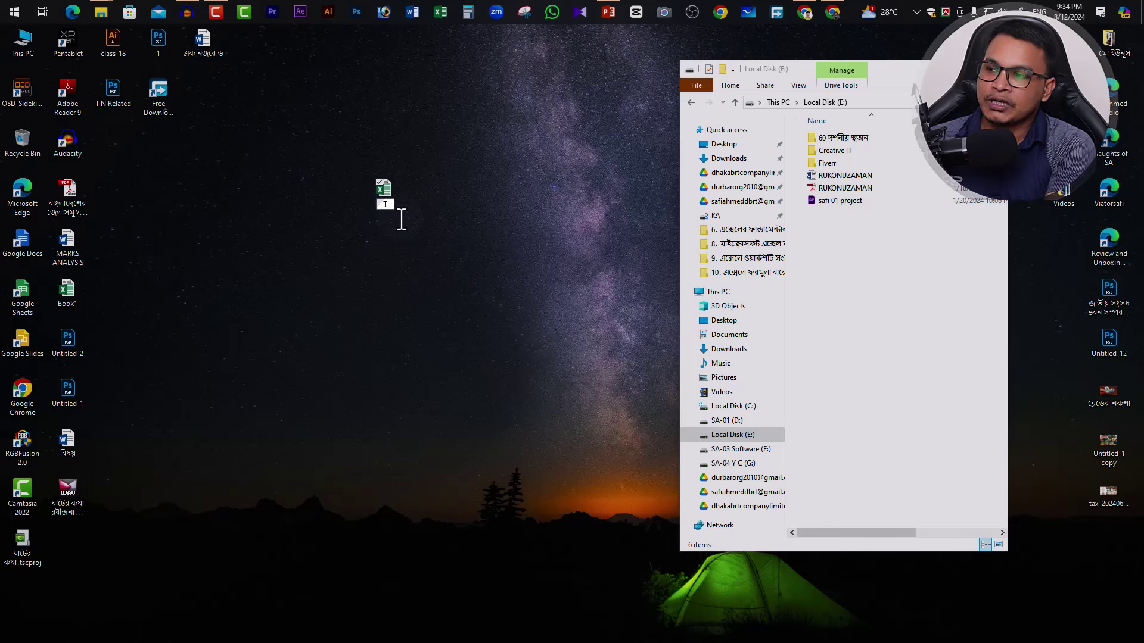
text(est 01)
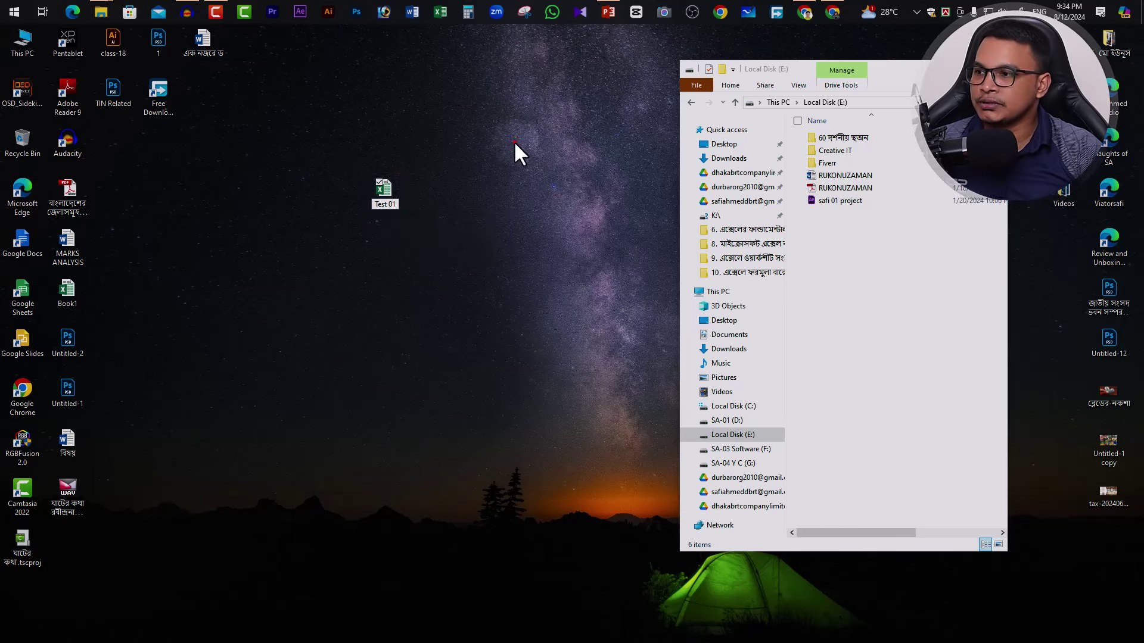
click(513, 141)
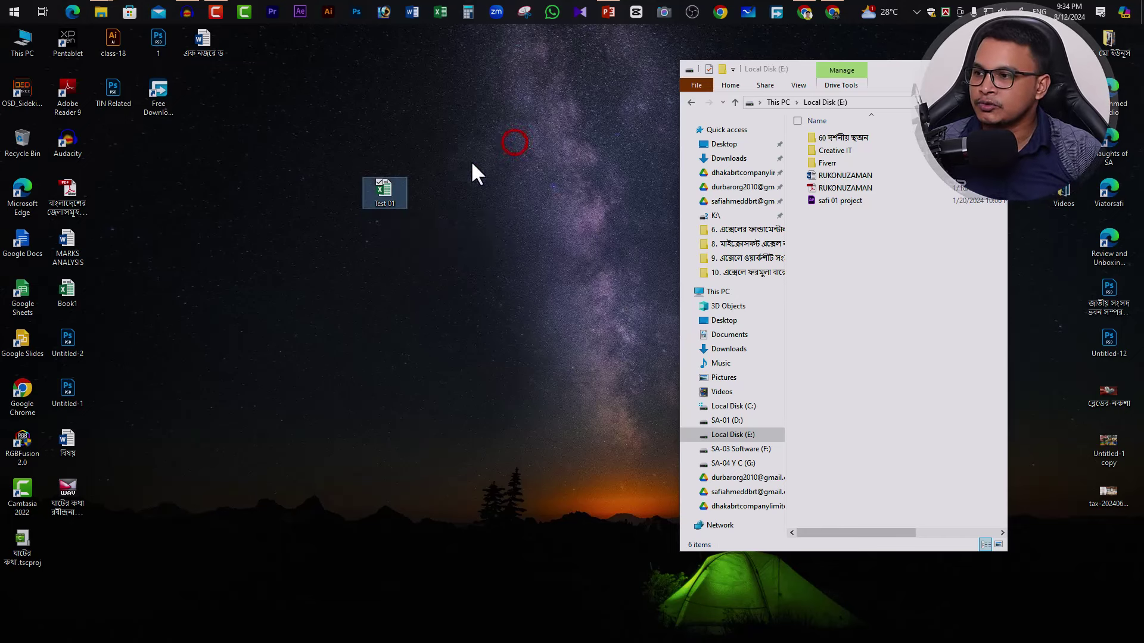
double_click(392, 191)
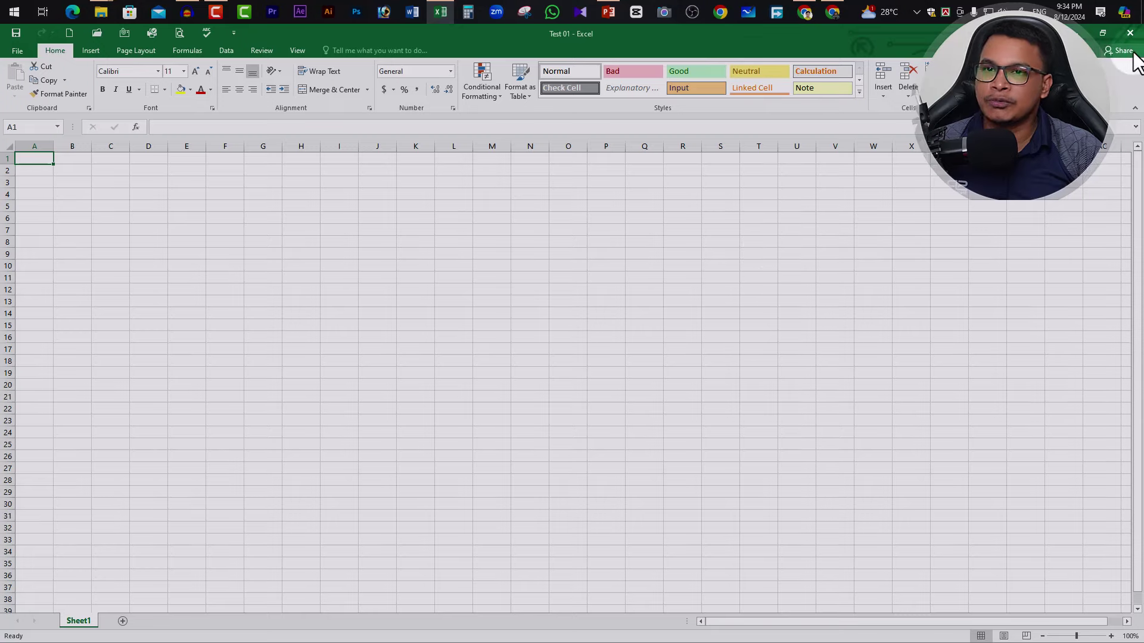
click(1131, 33)
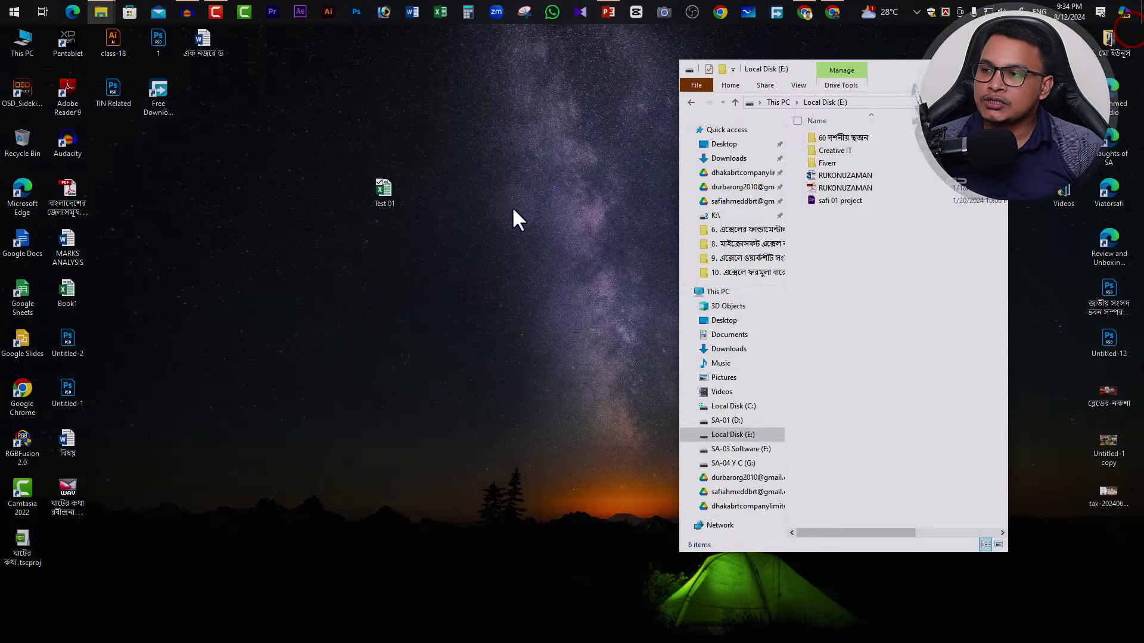
Launch Excel 2016 from Start, create a blank workbook, and restore its window size
click(6, 8)
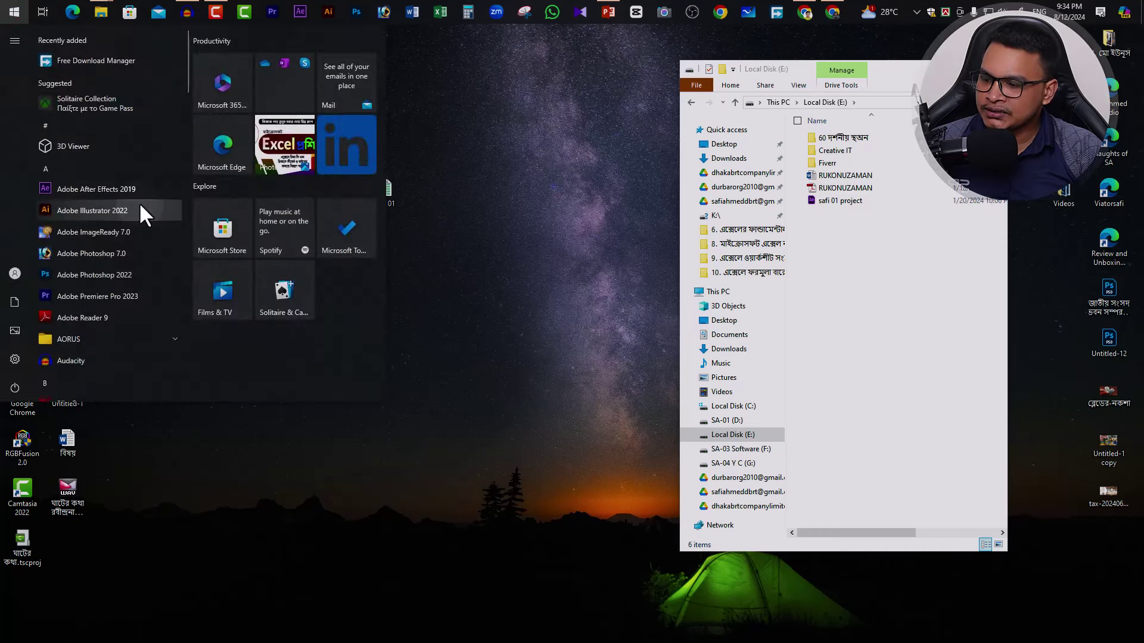
text(ex)
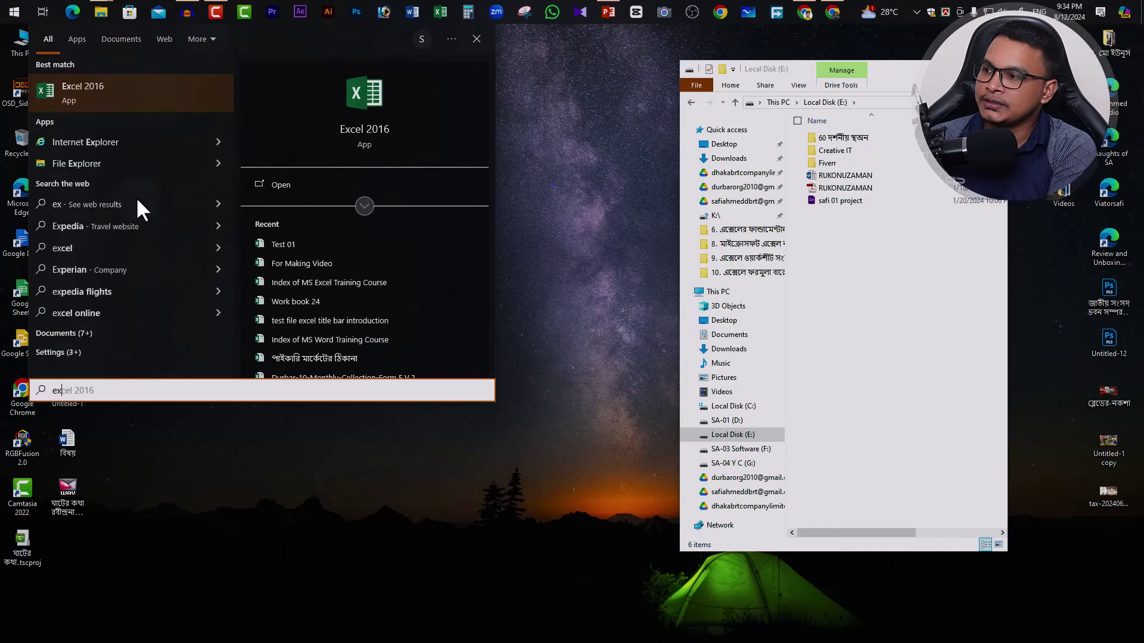
click(95, 90)
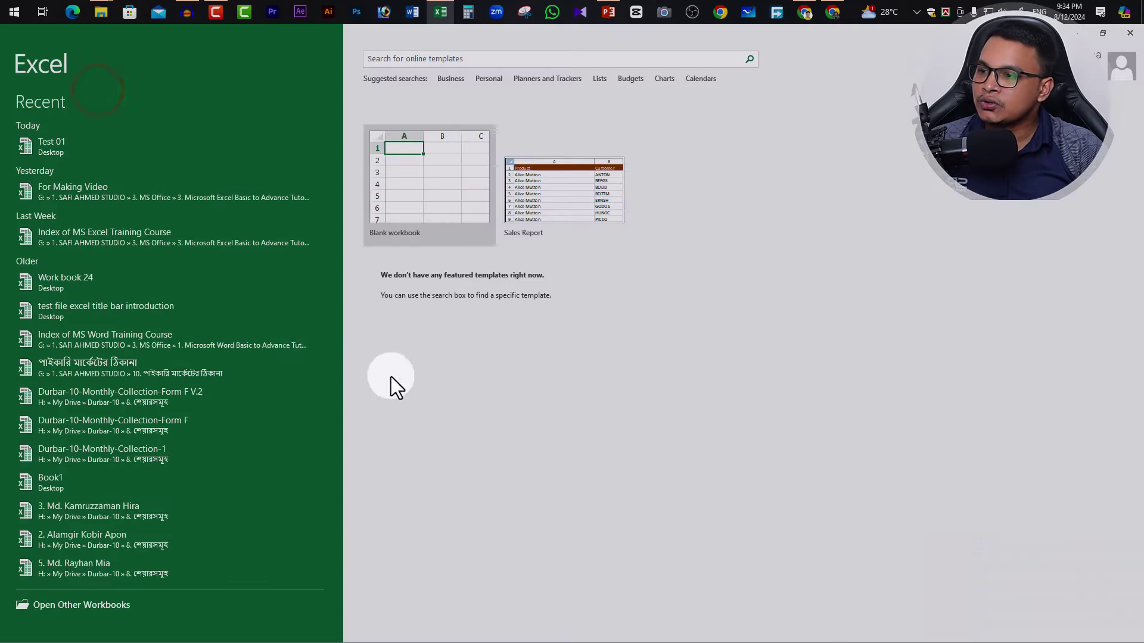
click(460, 159)
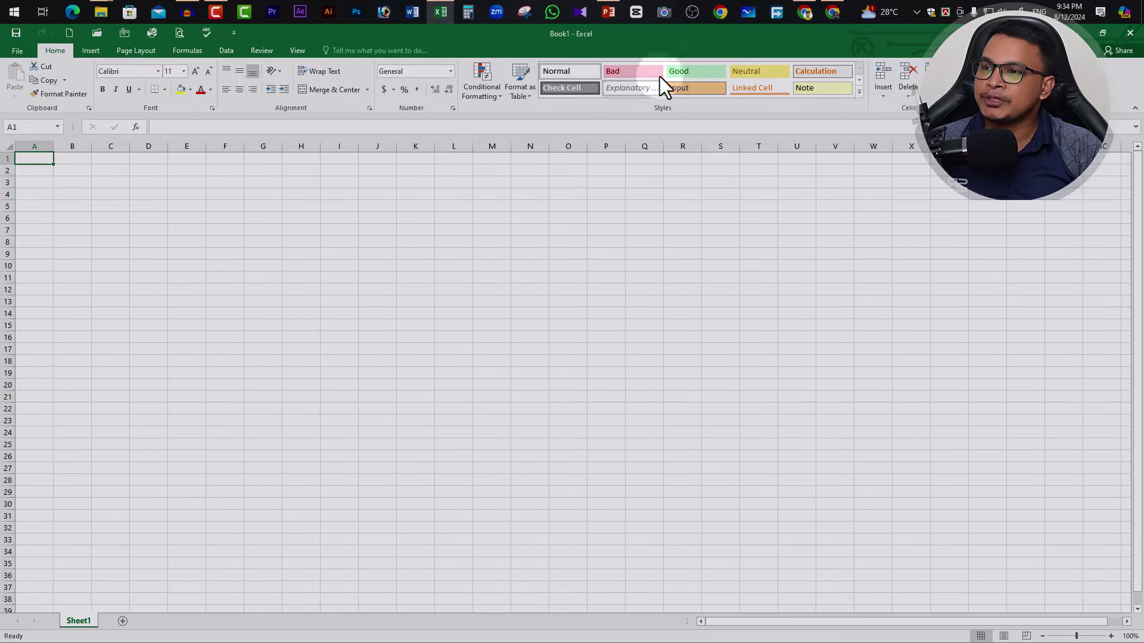
double_click(439, 35)
Save the blank workbook to the Desktop as 'test file 02'
click(532, 75)
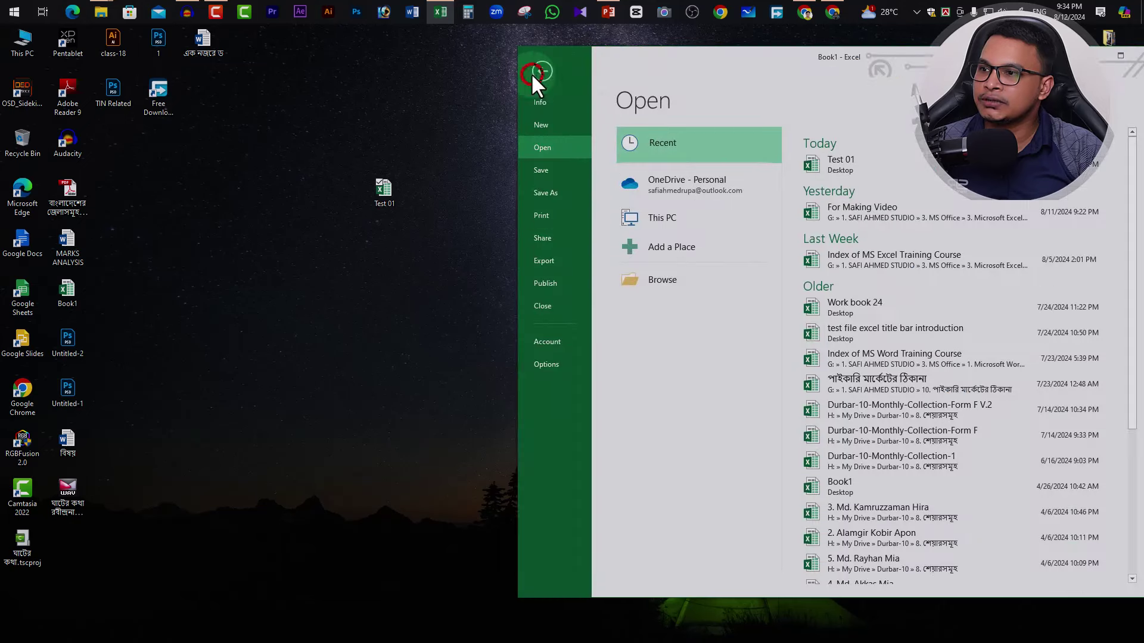
click(544, 170)
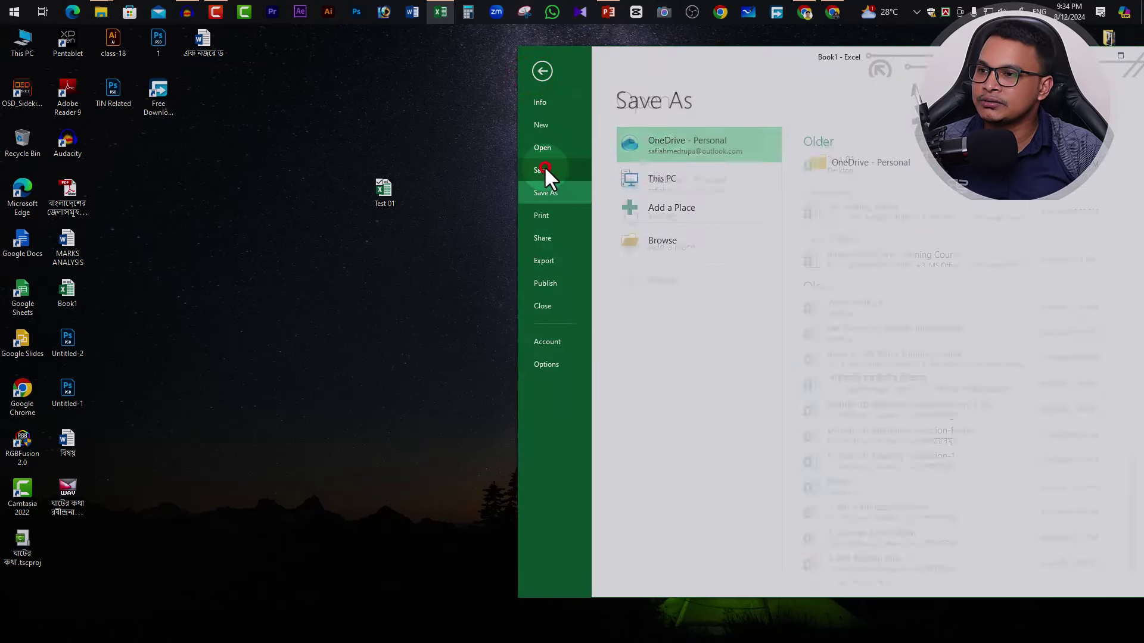
double_click(684, 177)
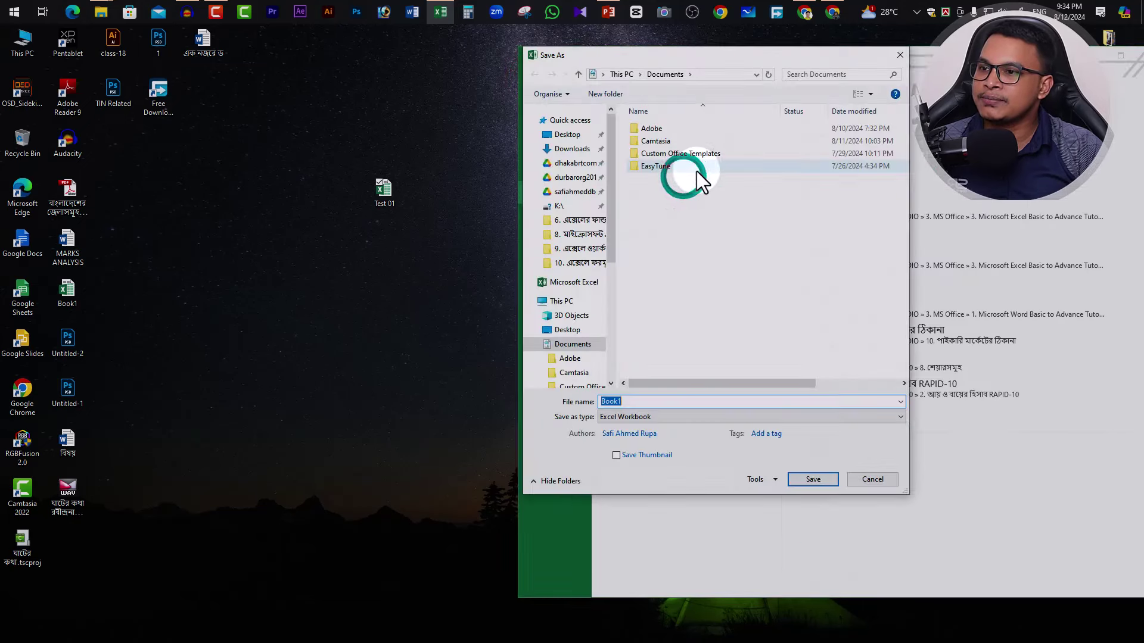
click(891, 56)
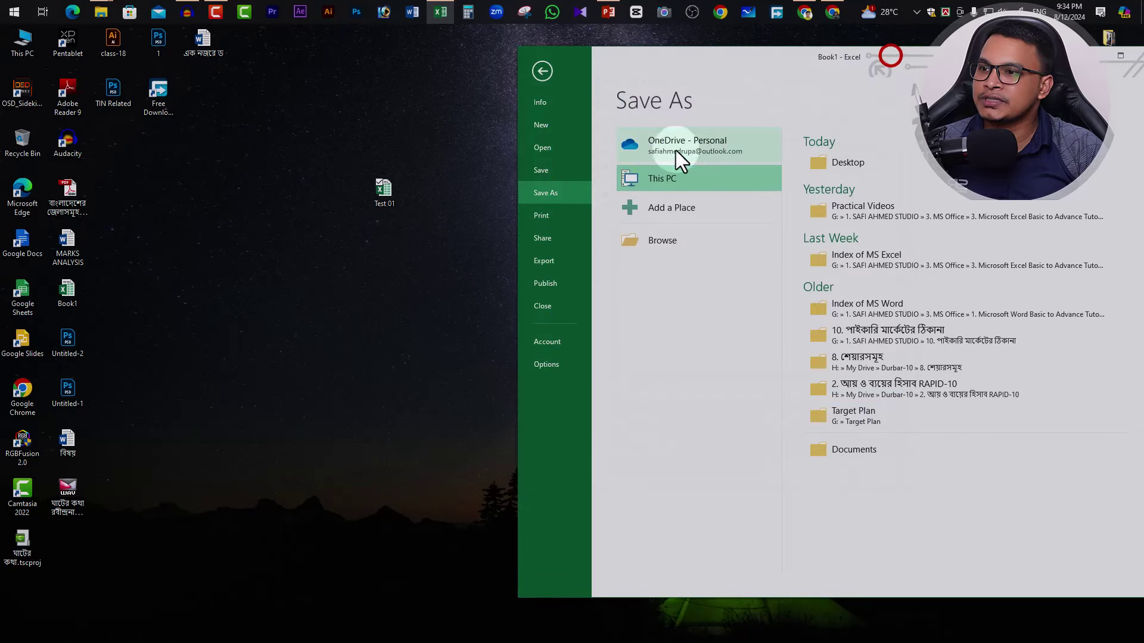
double_click(674, 179)
click(571, 135)
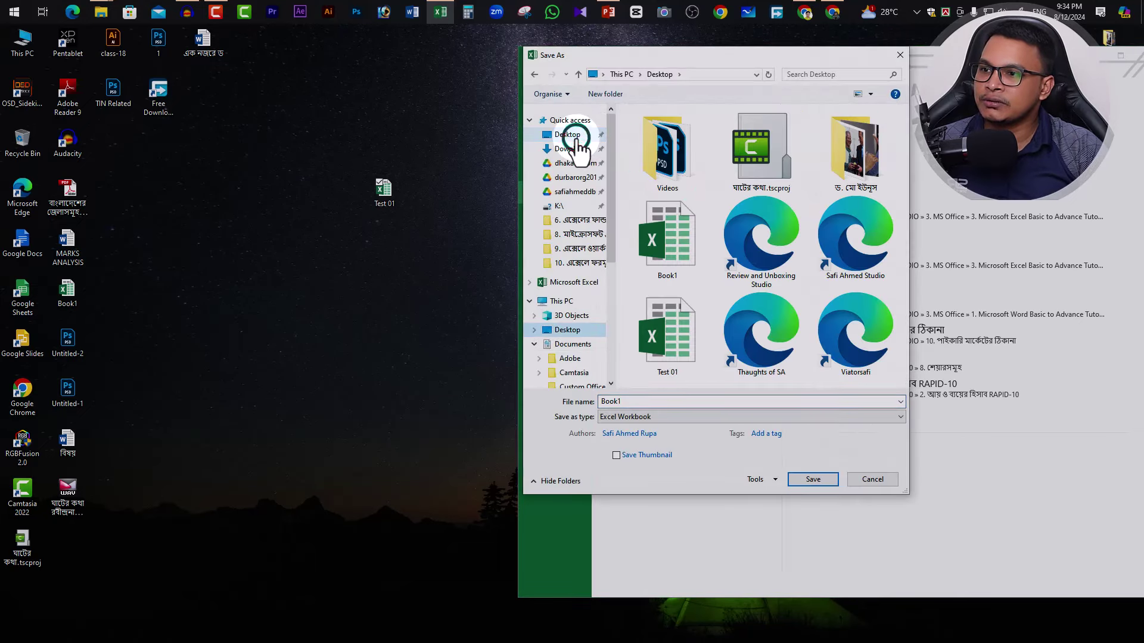
click(712, 399)
drag(712, 399, 666, 399)
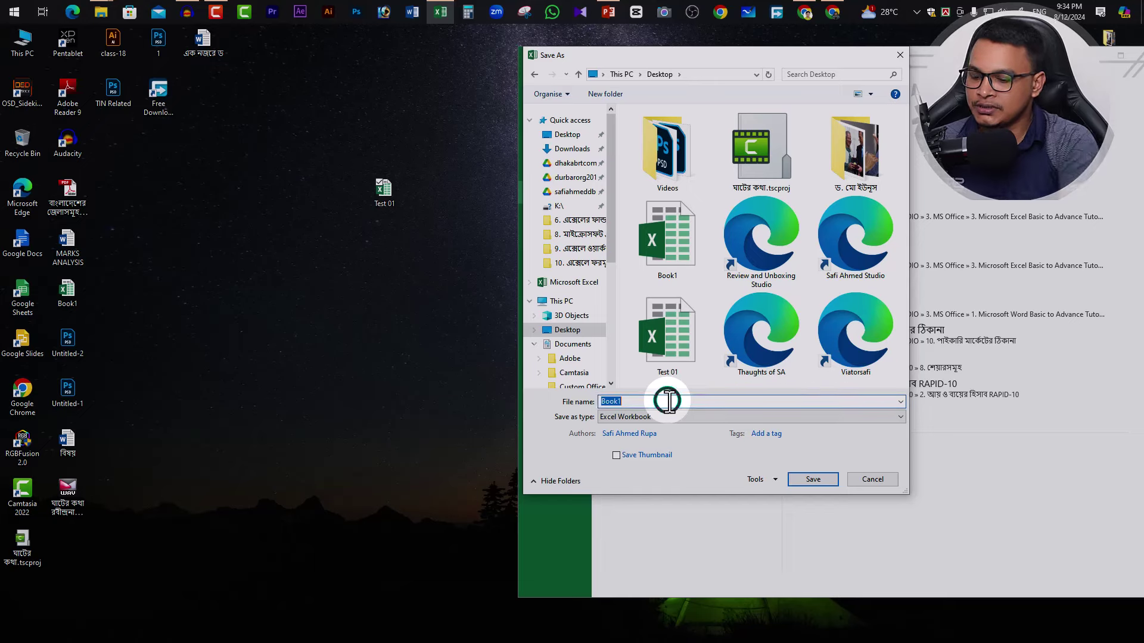
text(test file 02)
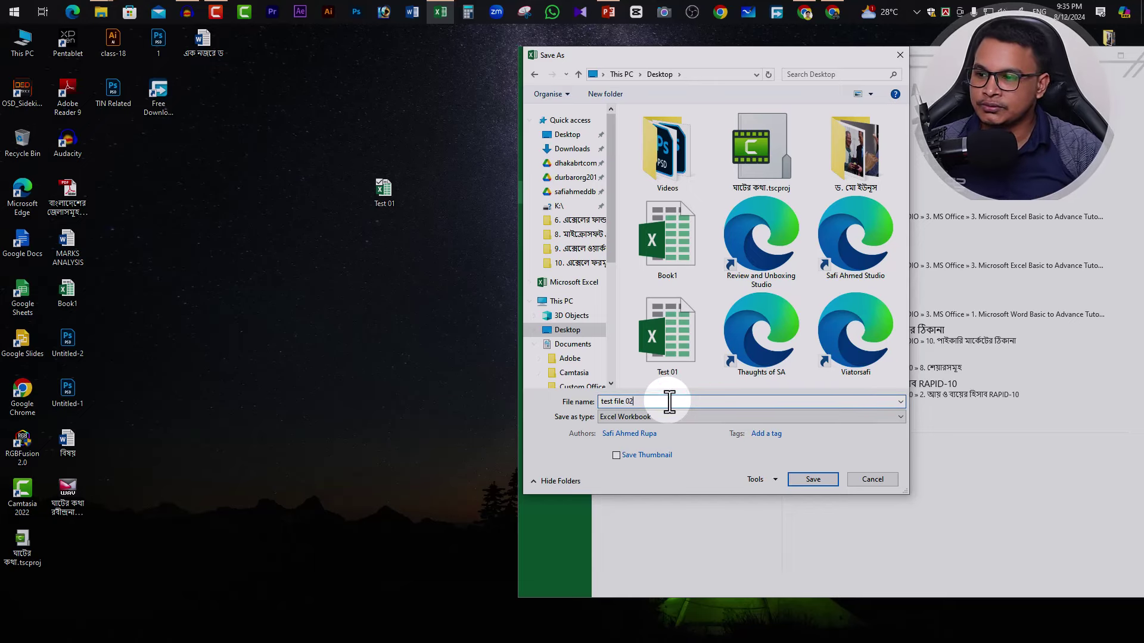
click(814, 481)
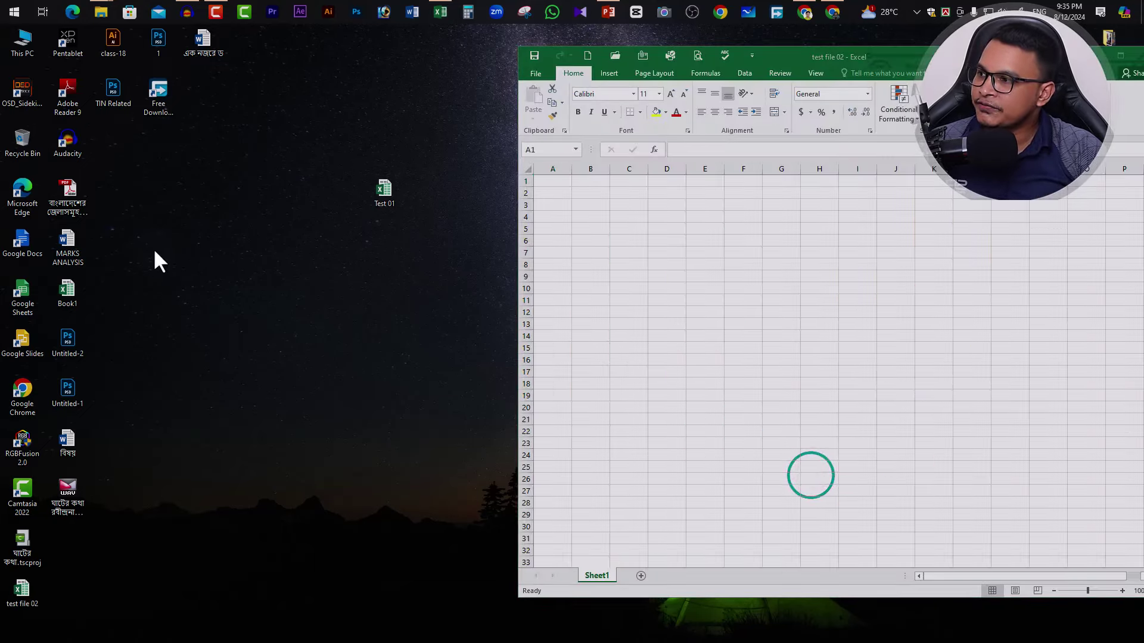
Place the test file 02 icon below Test 01 and minimize Excel
drag(316, 281, 352, 302)
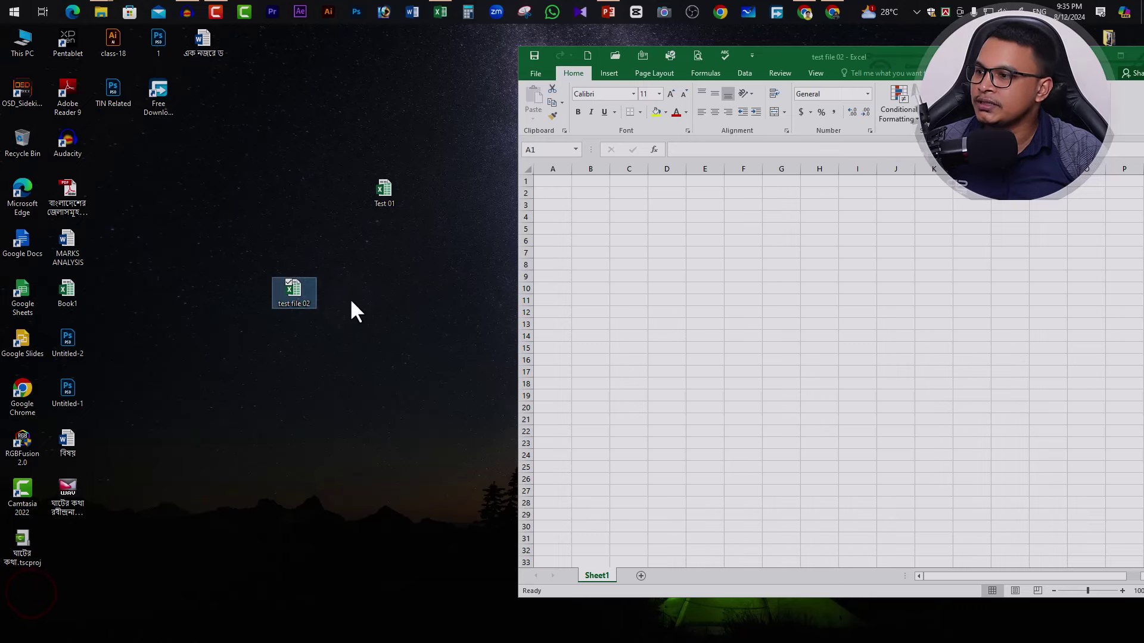
drag(379, 257, 379, 260)
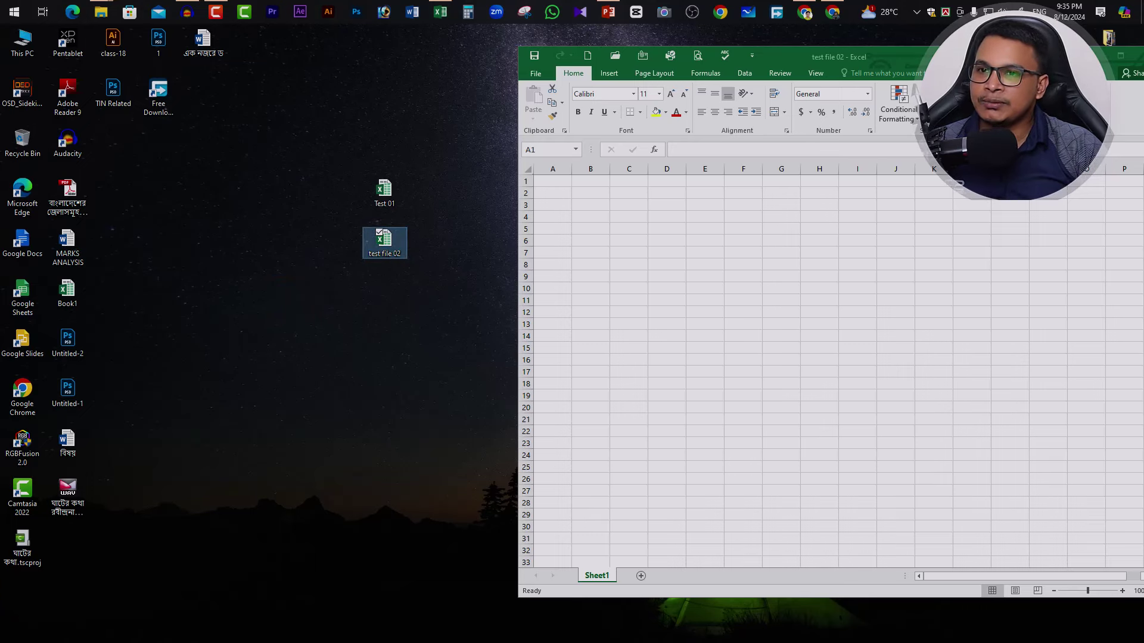
drag(1007, 62, 898, 63)
click(994, 65)
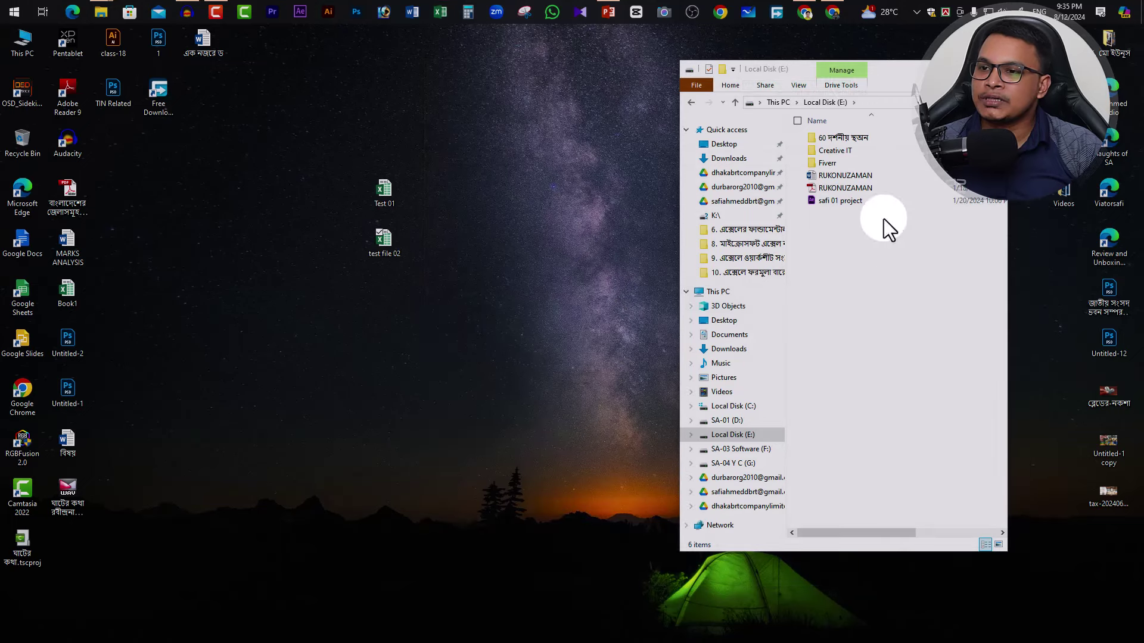
Add a new Microsoft Excel Worksheet in Local Disk (E:) with its default name
drag(881, 77, 895, 66)
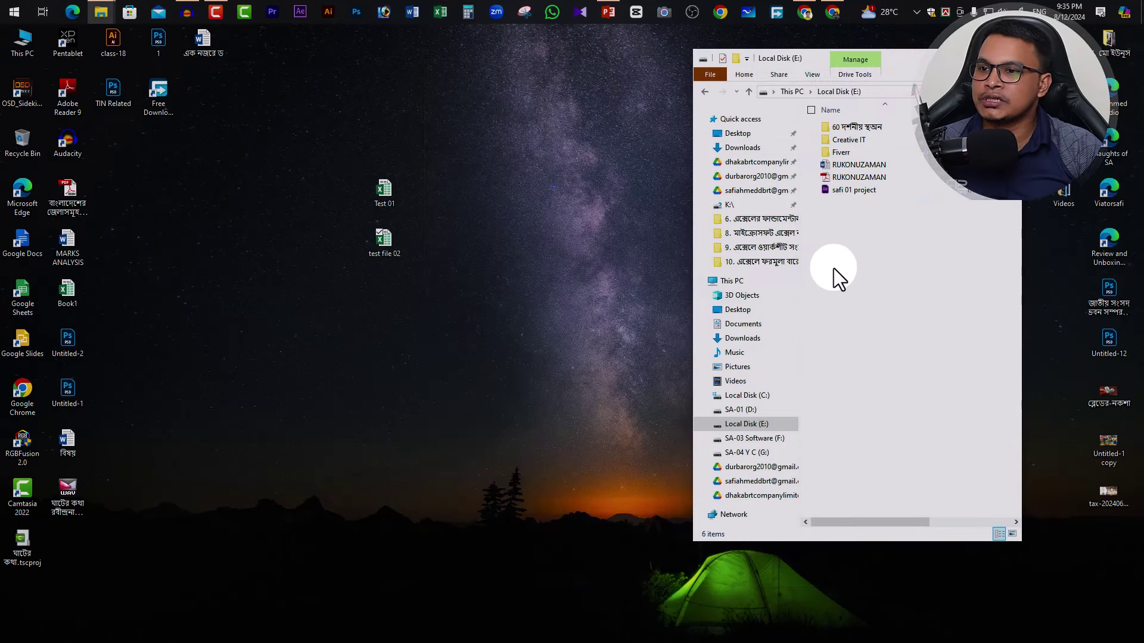
click(876, 251)
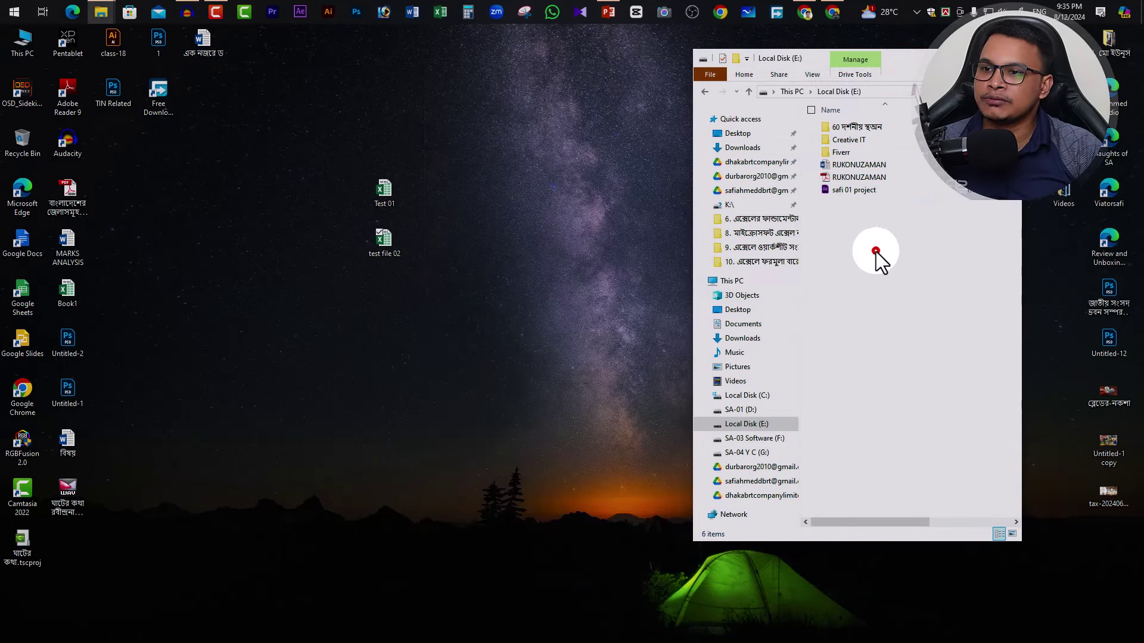
right_click(849, 230)
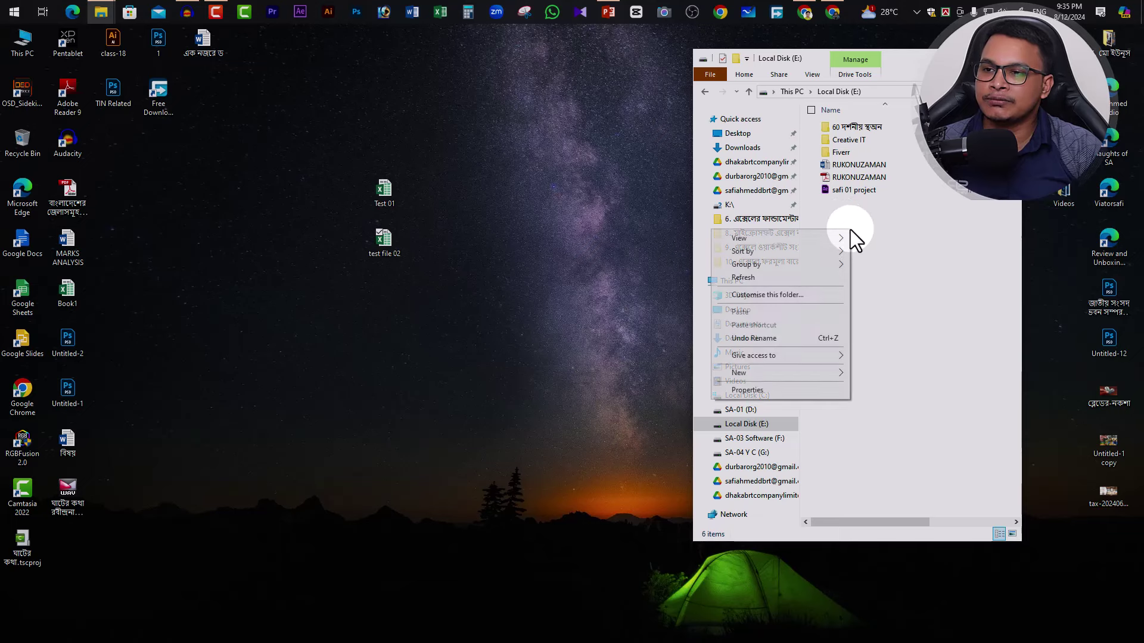
click(792, 371)
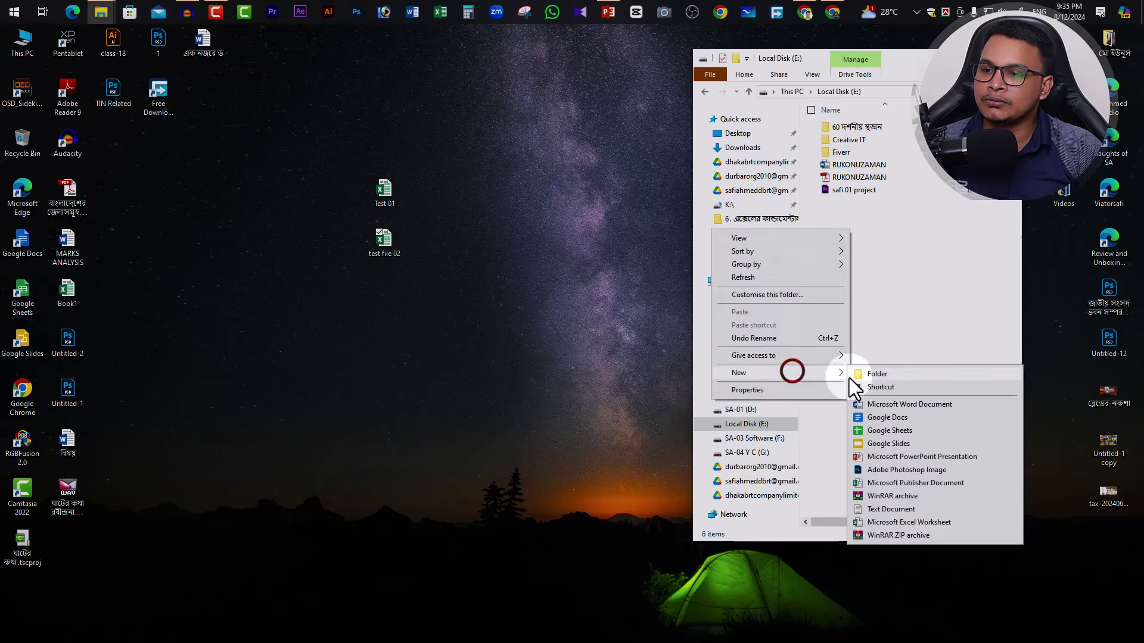
click(914, 522)
click(900, 257)
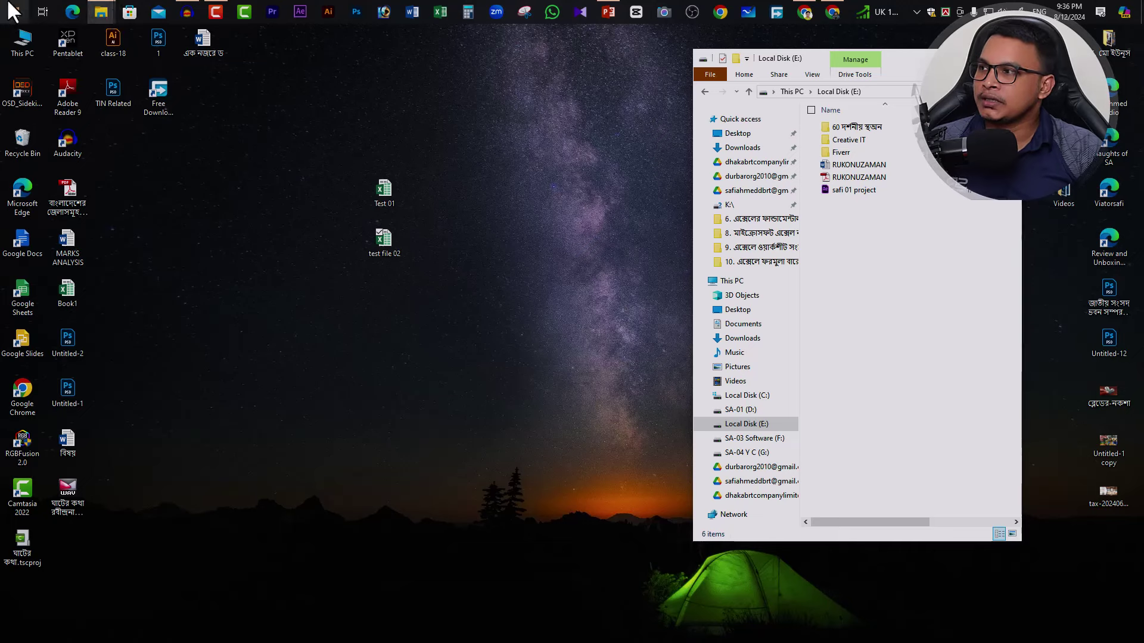
Start Excel 2016 from the taskbar, then move its start window left and widen it
click(9, 5)
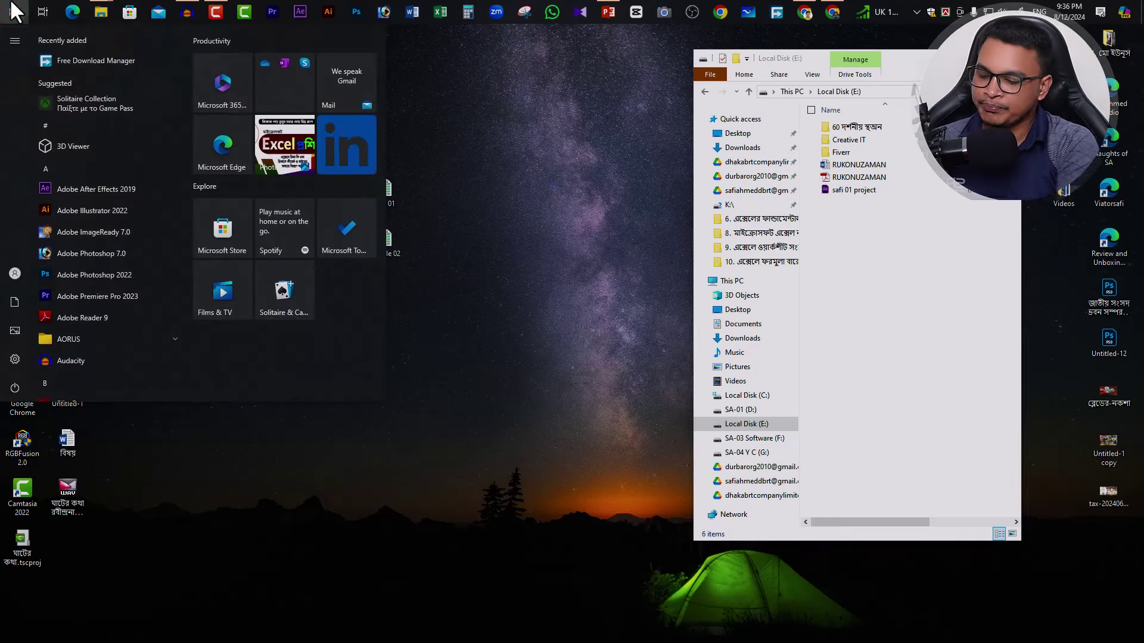
text(ex)
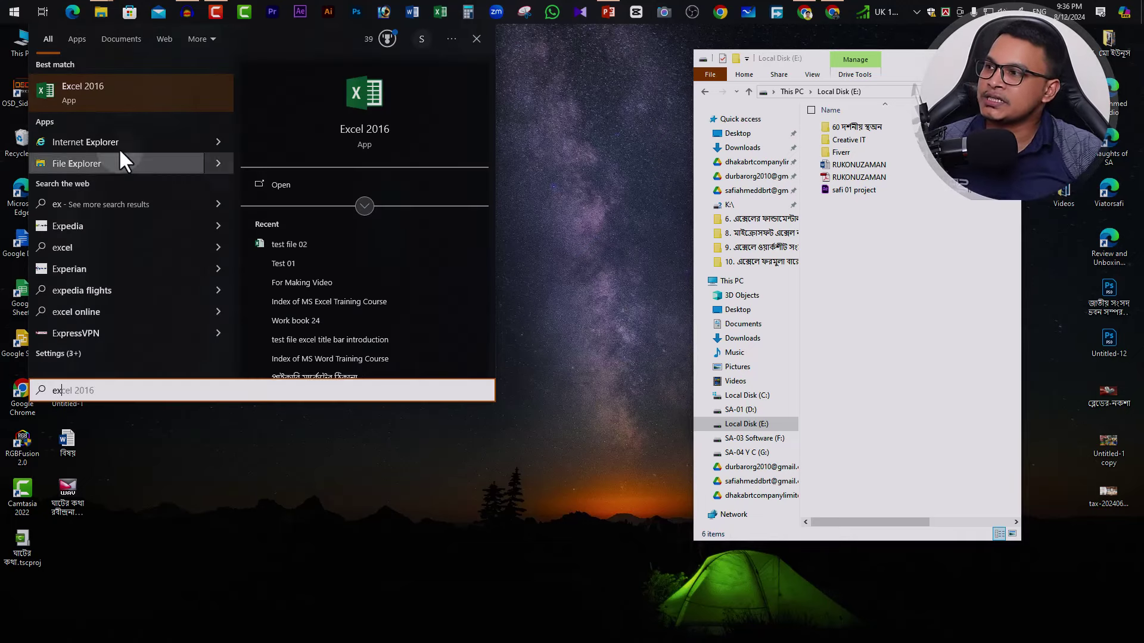
click(555, 72)
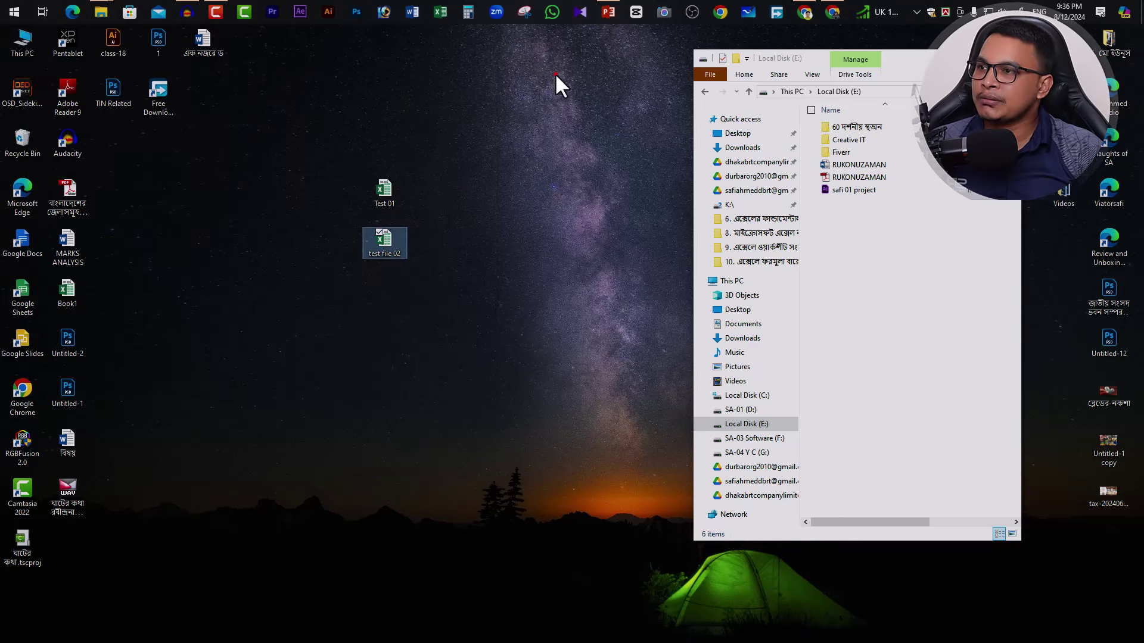
click(439, 12)
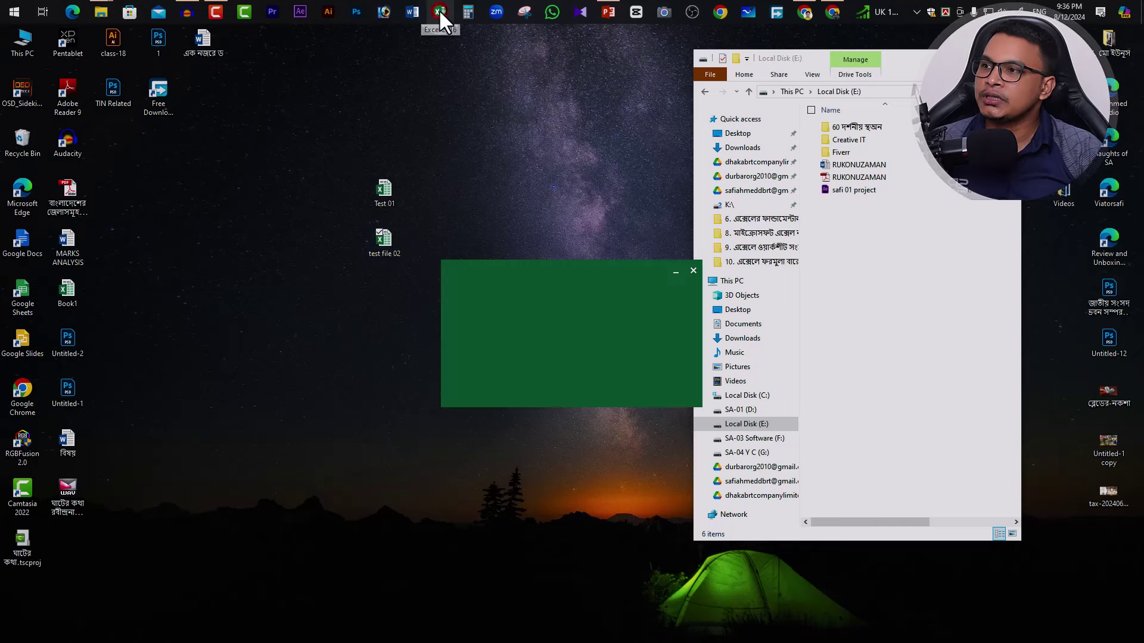
drag(748, 51, 548, 49)
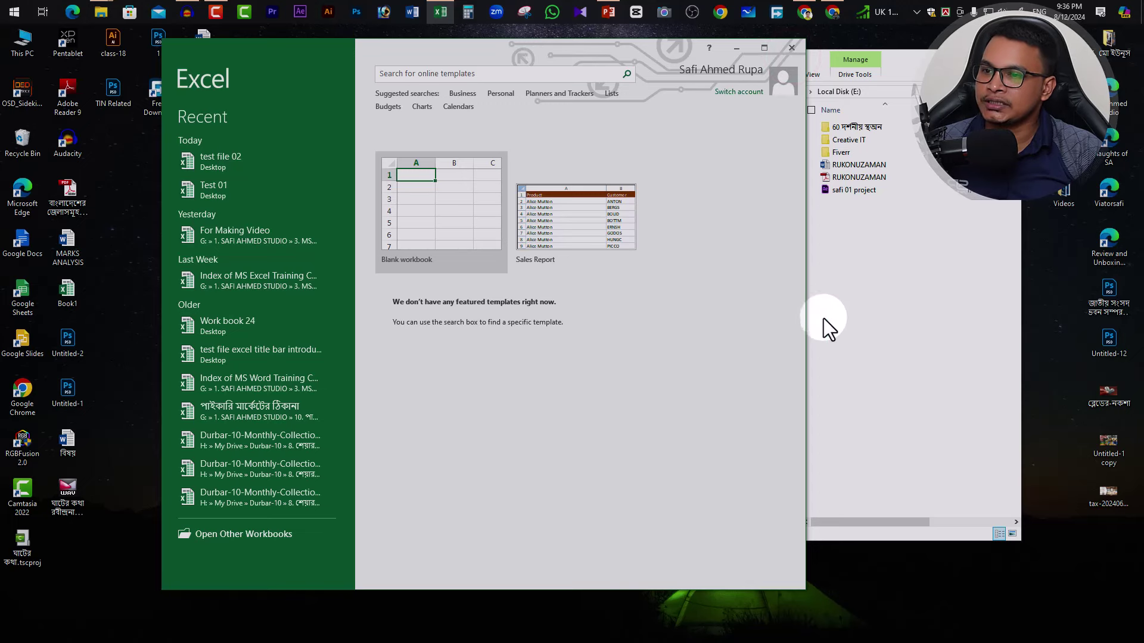
drag(810, 309, 1036, 303)
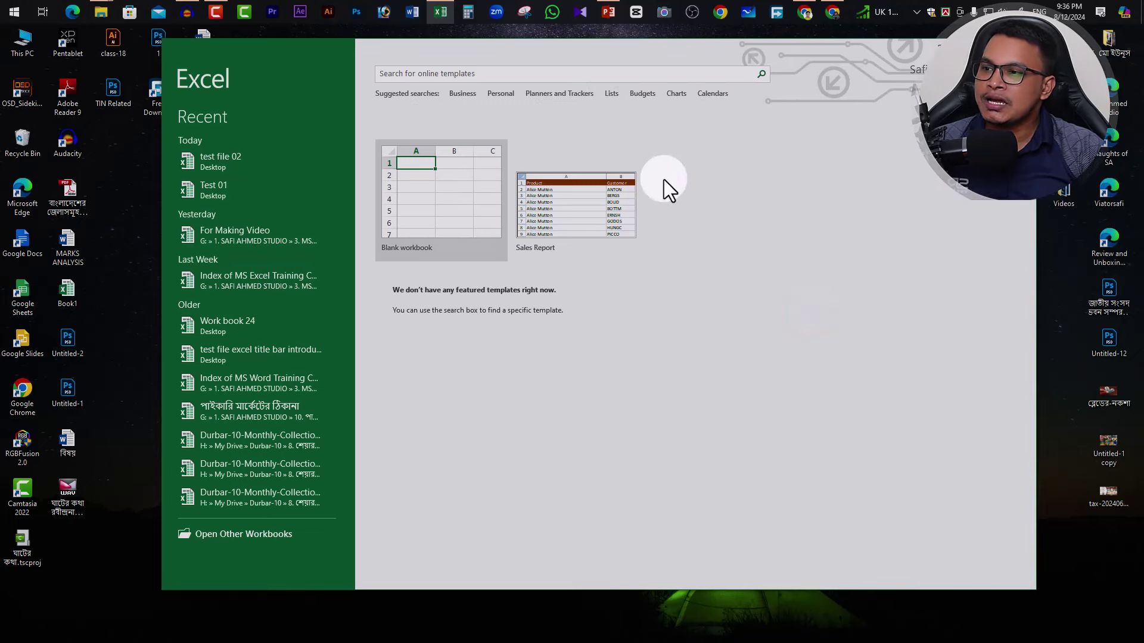
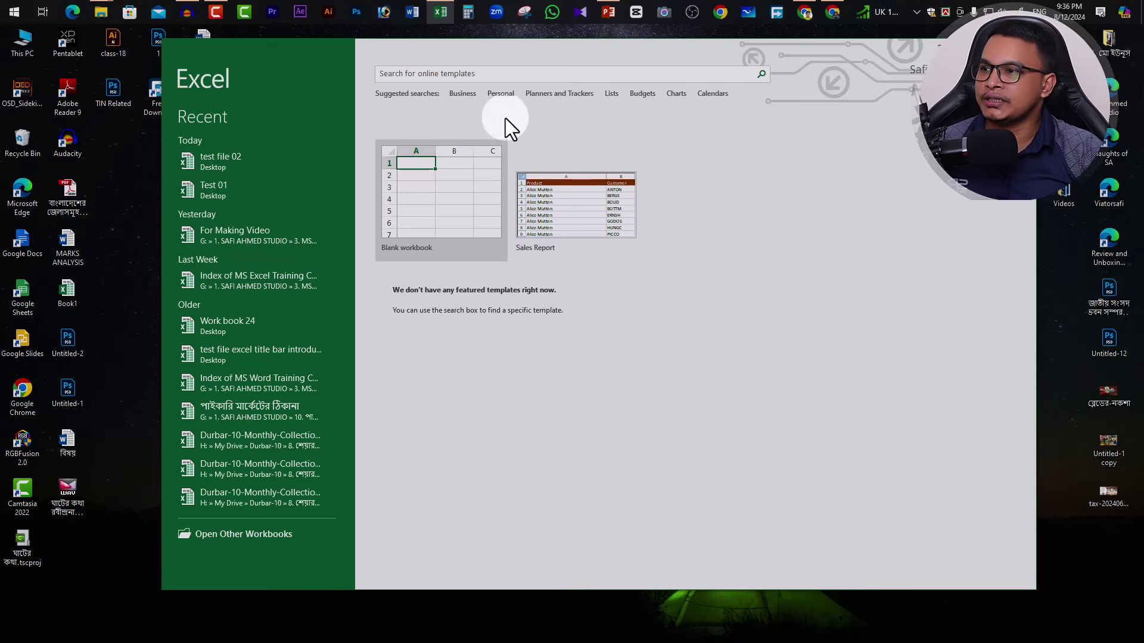
Show Business templates such as Monthly company budget, Simple invoice and balance sheet
click(462, 96)
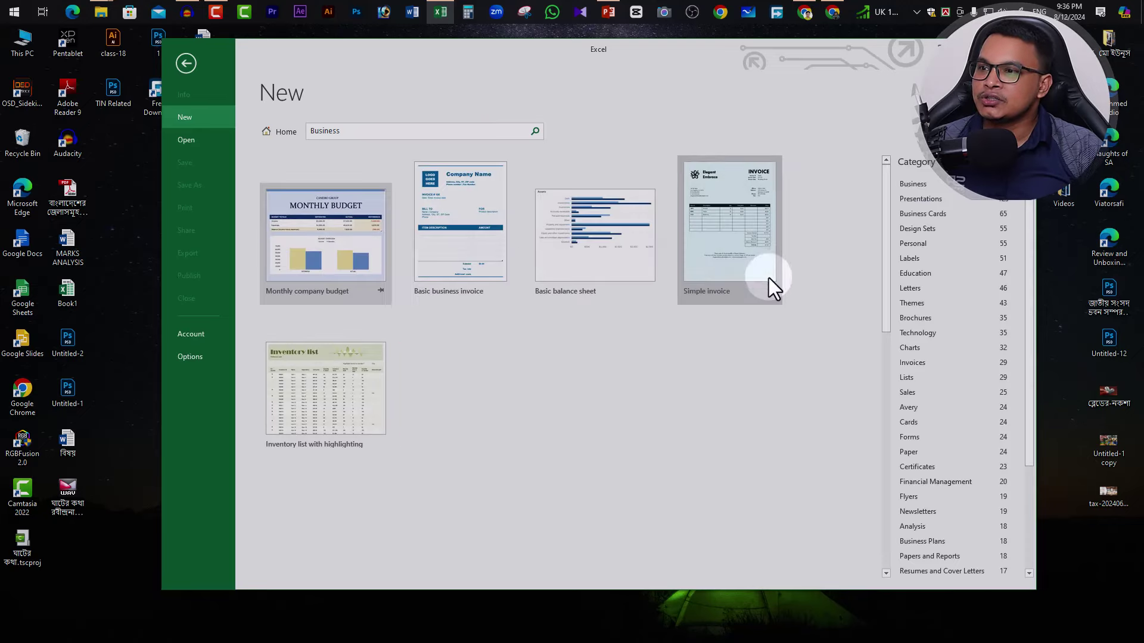
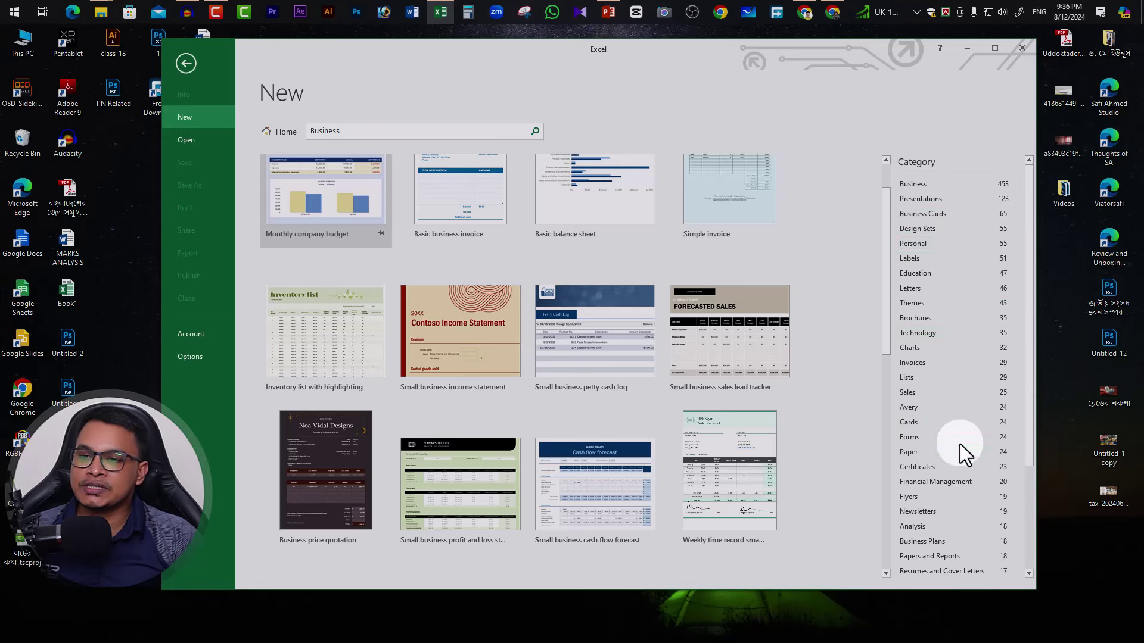
Filter the template gallery by Presentations and another category, then close Excel
click(934, 198)
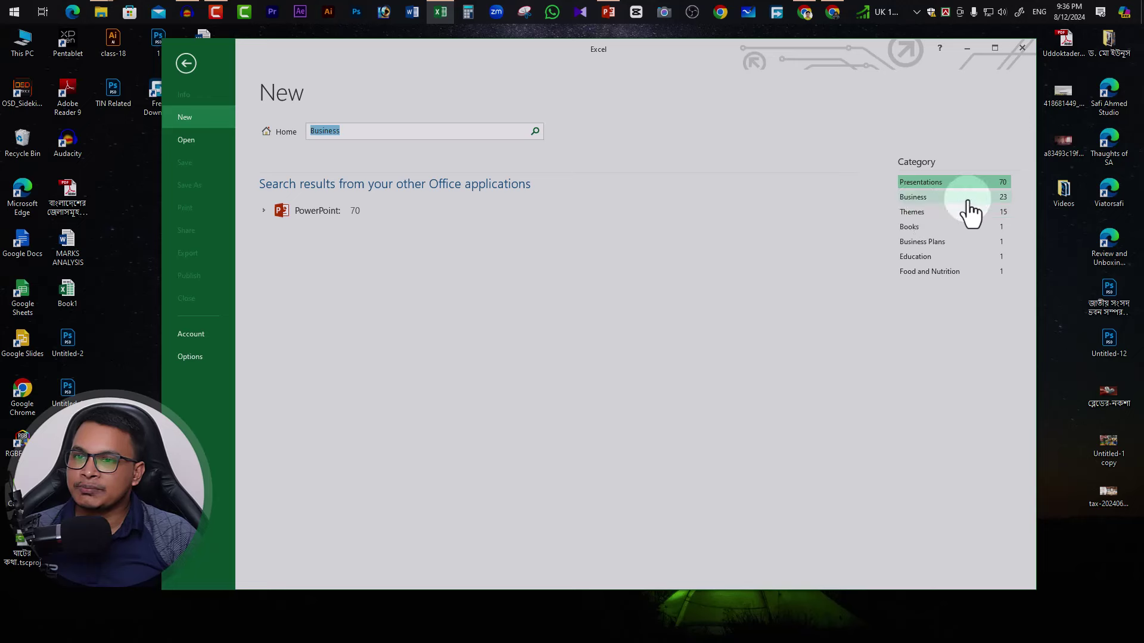
click(926, 212)
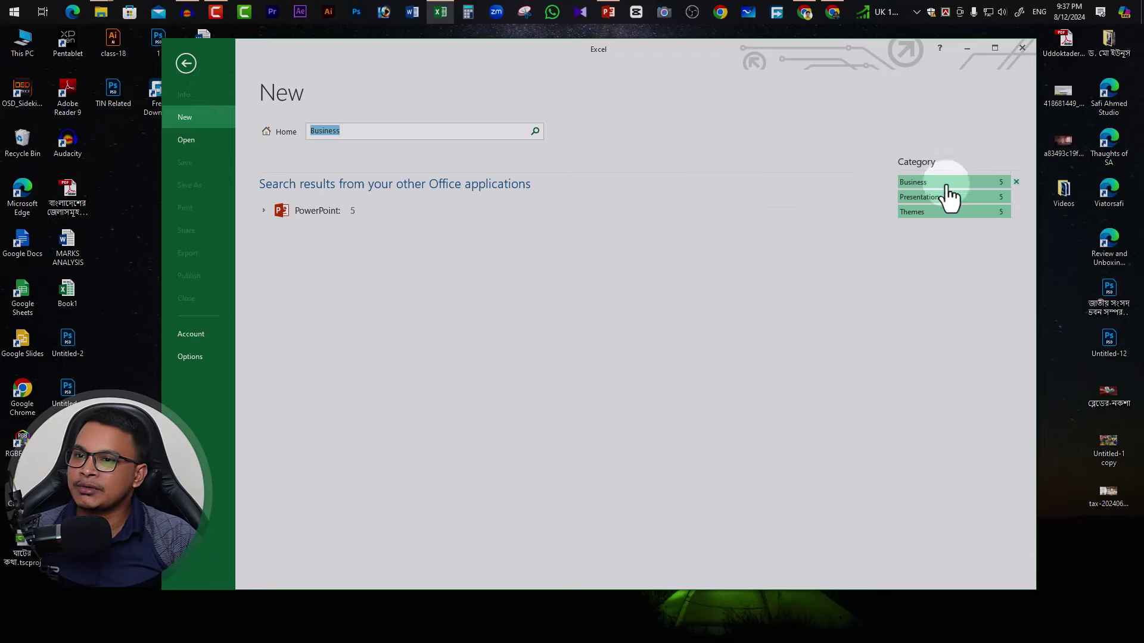
click(1023, 48)
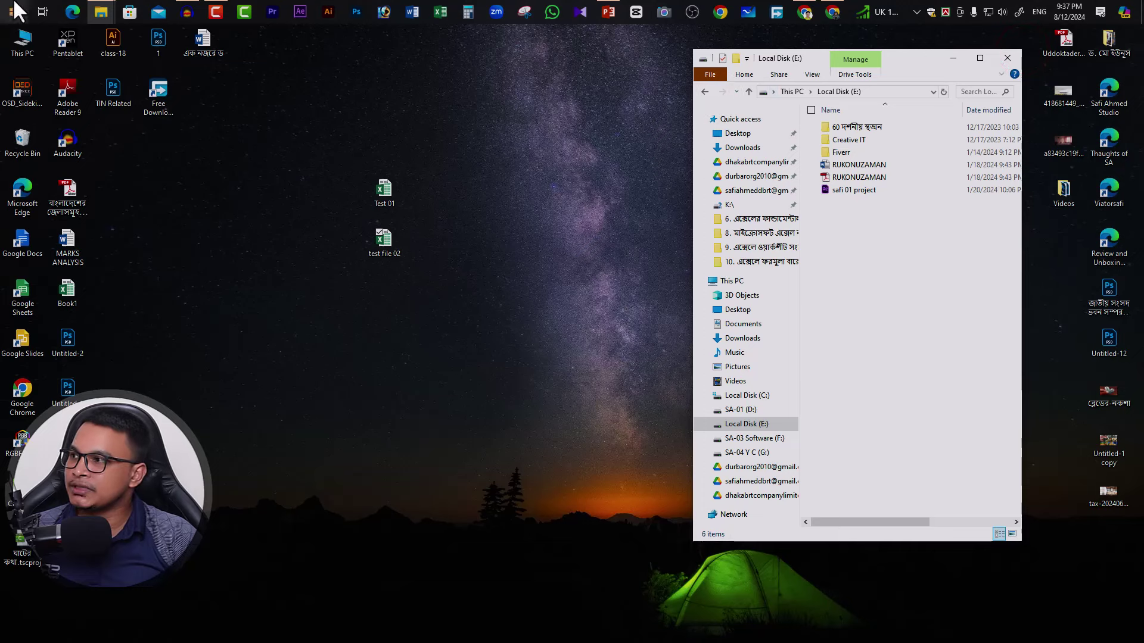
Launch Excel 2016 by searching 'ex' from the Start menu
click(13, 11)
text(ex)
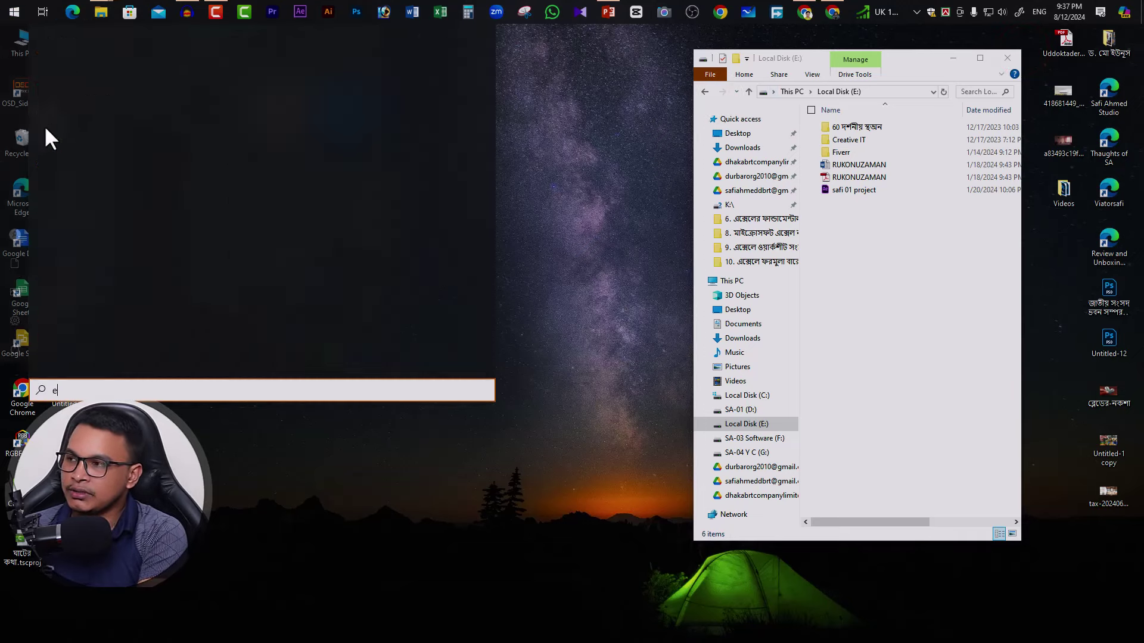
click(127, 83)
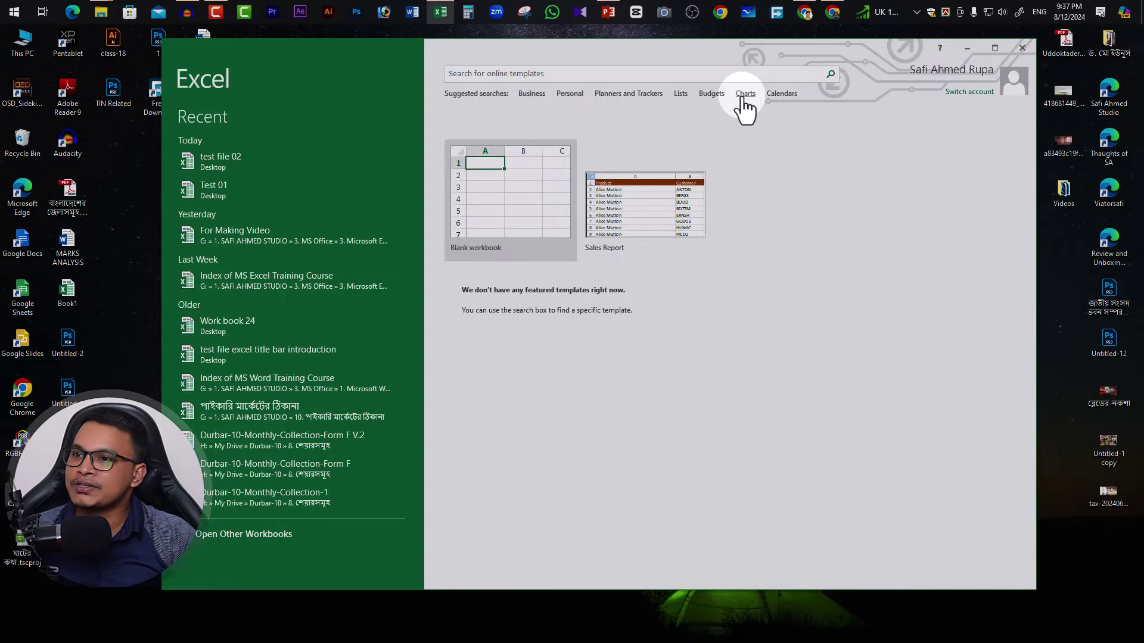
click(714, 96)
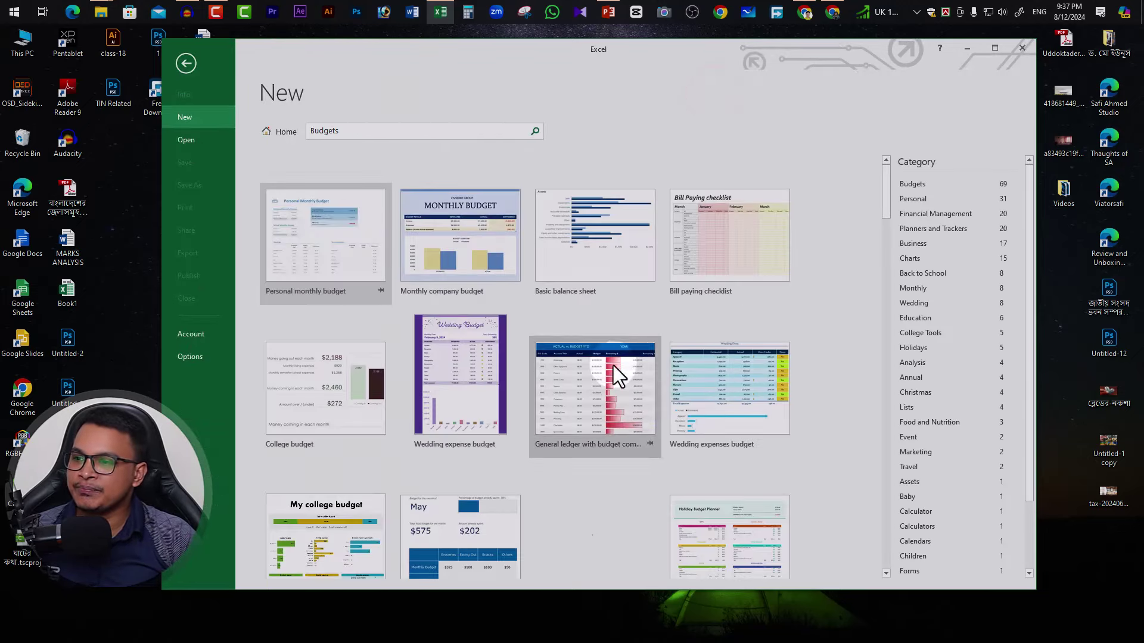
scroll(562, 319, down, 3)
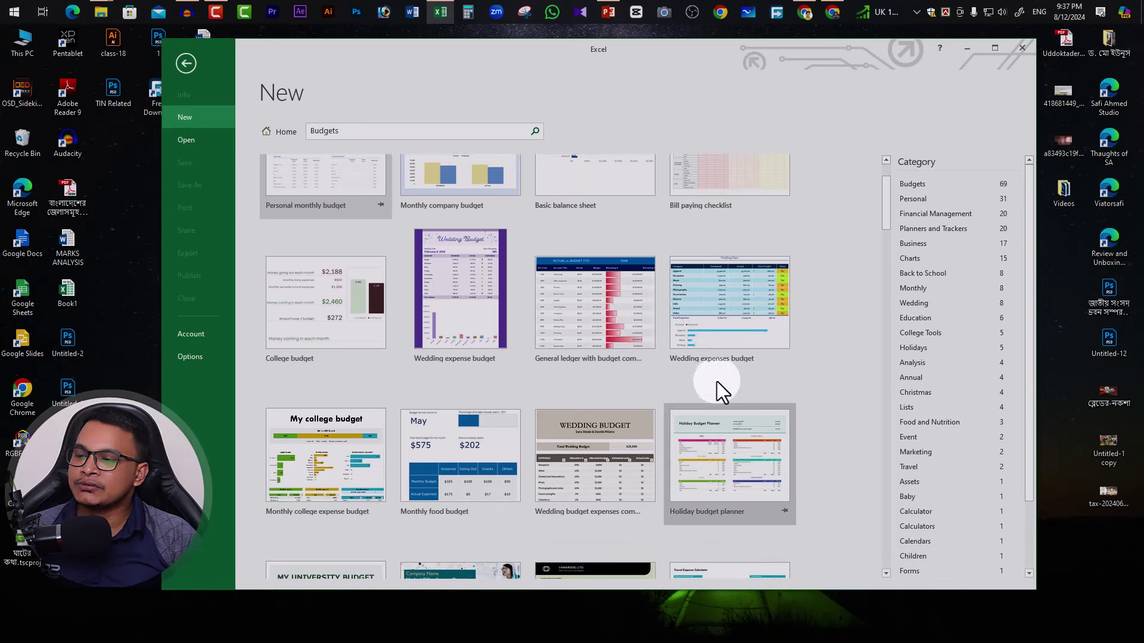
click(185, 63)
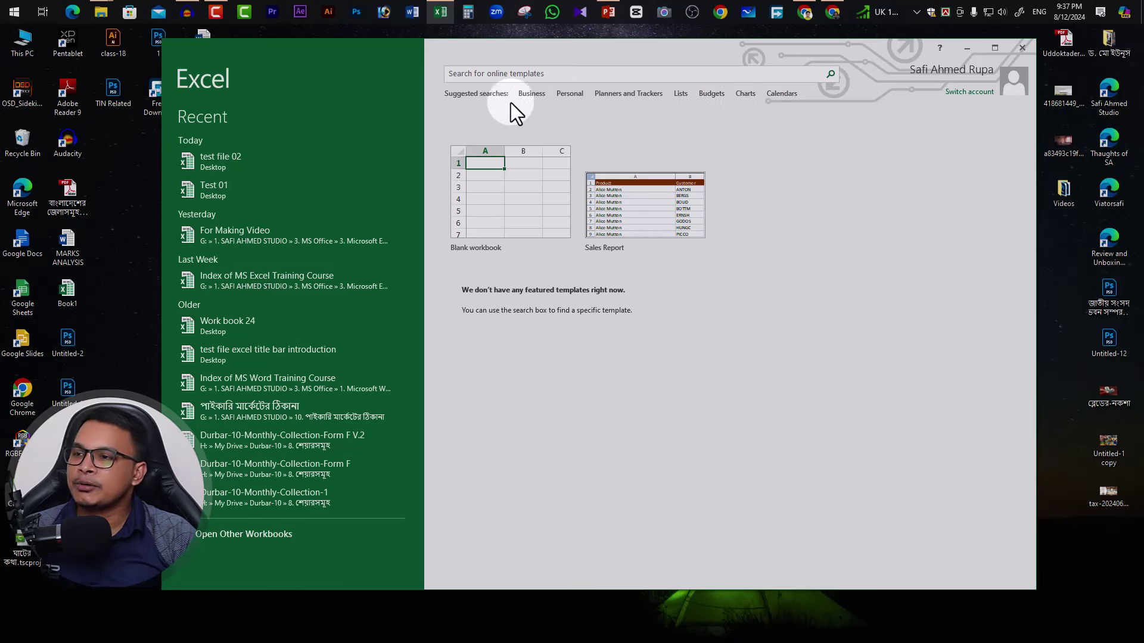
click(569, 94)
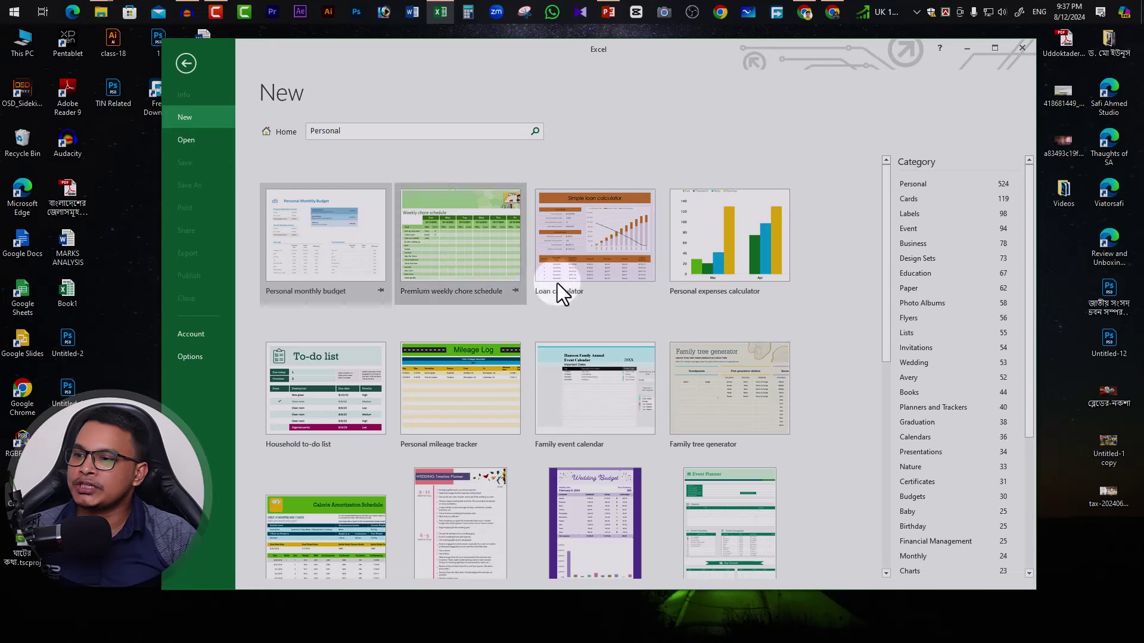
scroll(560, 292, down, 3)
scroll(619, 387, down, 3)
scroll(646, 420, down, 2)
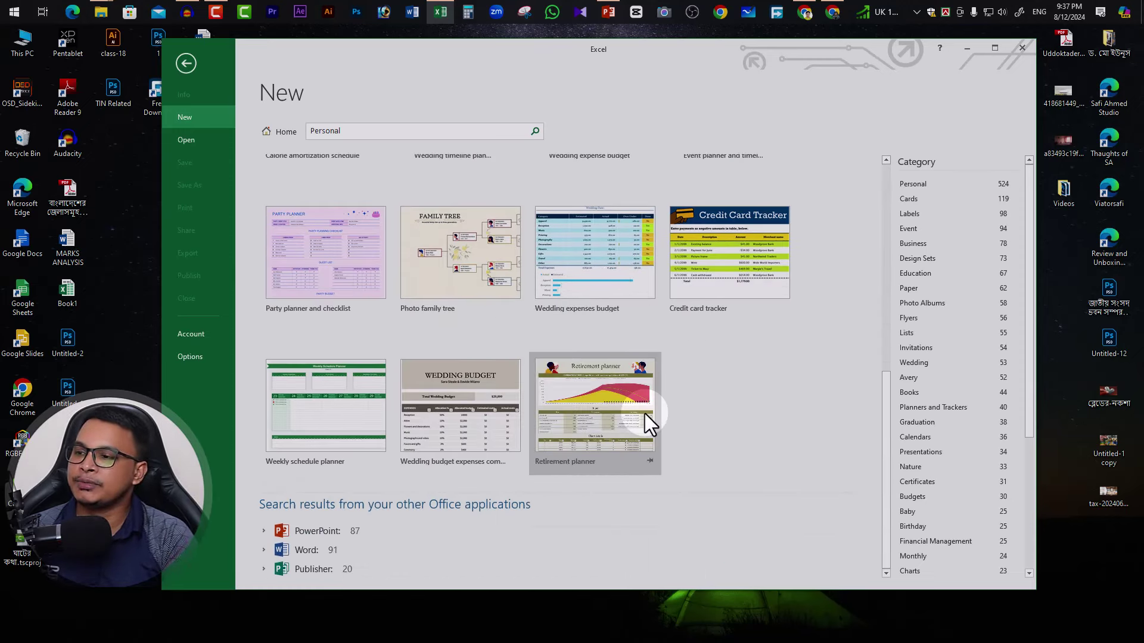
click(182, 72)
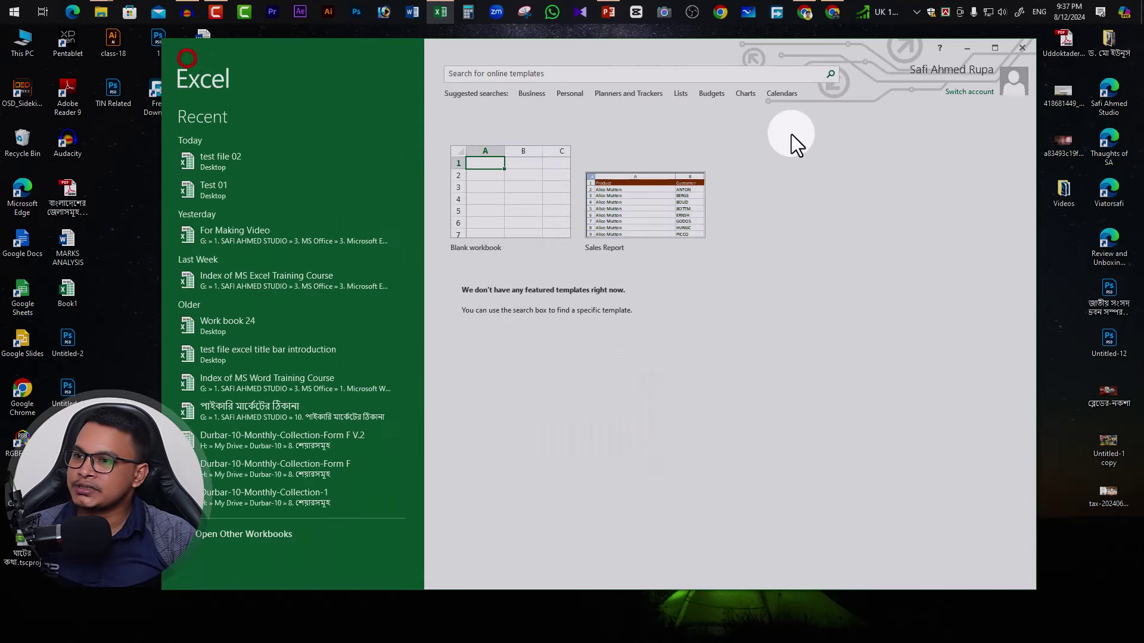
Create a workbook from the Phases of the moon calendar template in Calendars
click(786, 94)
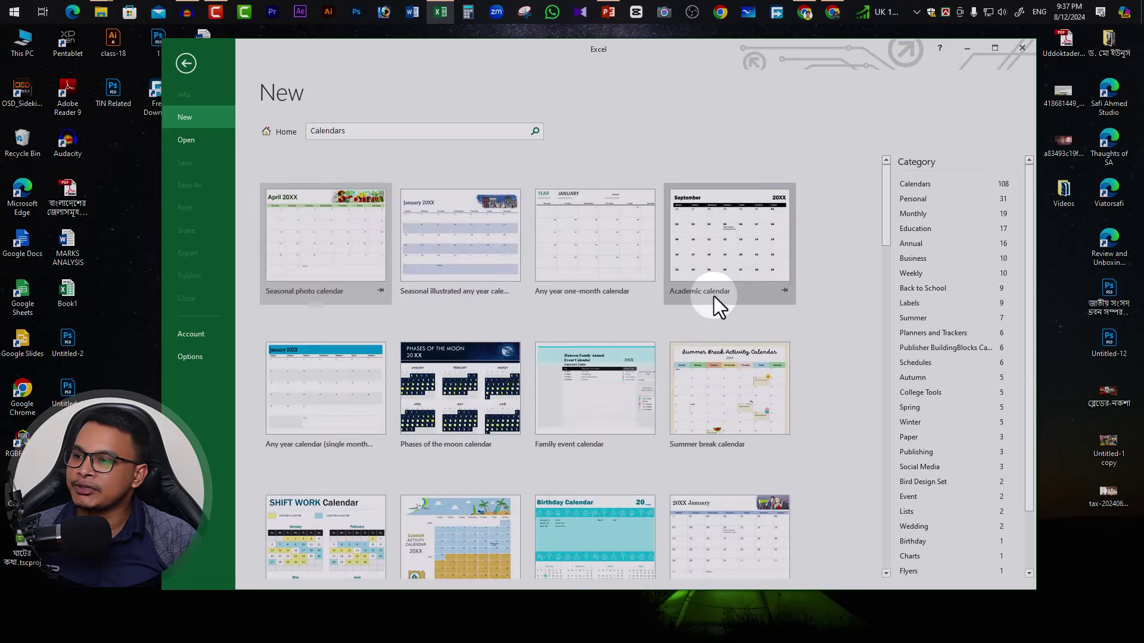
scroll(502, 327, down, 1)
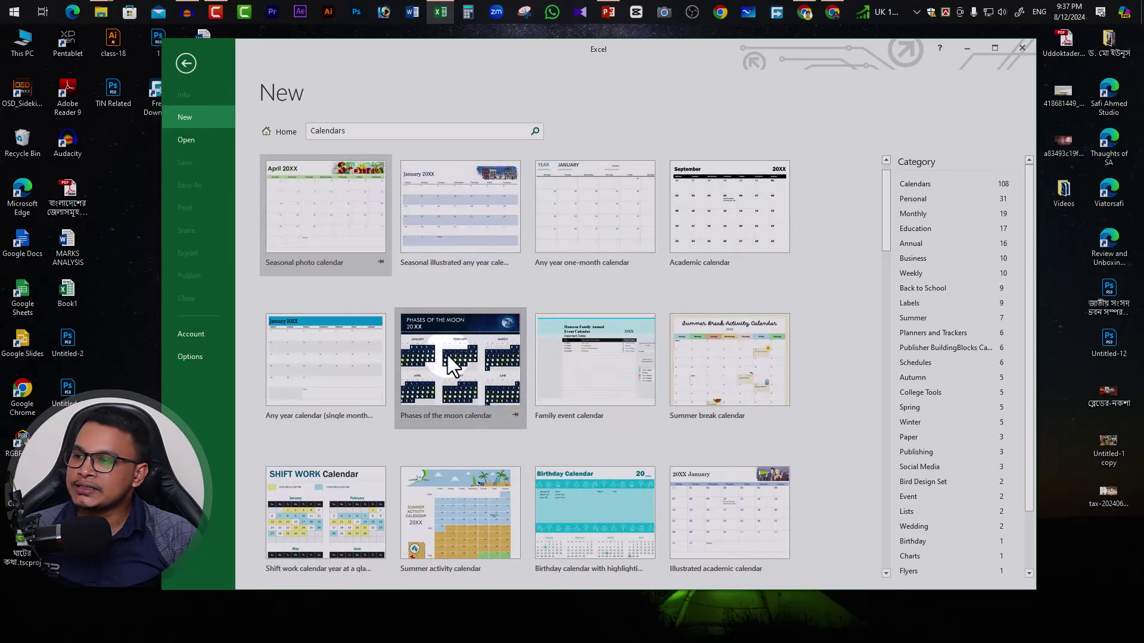
click(478, 363)
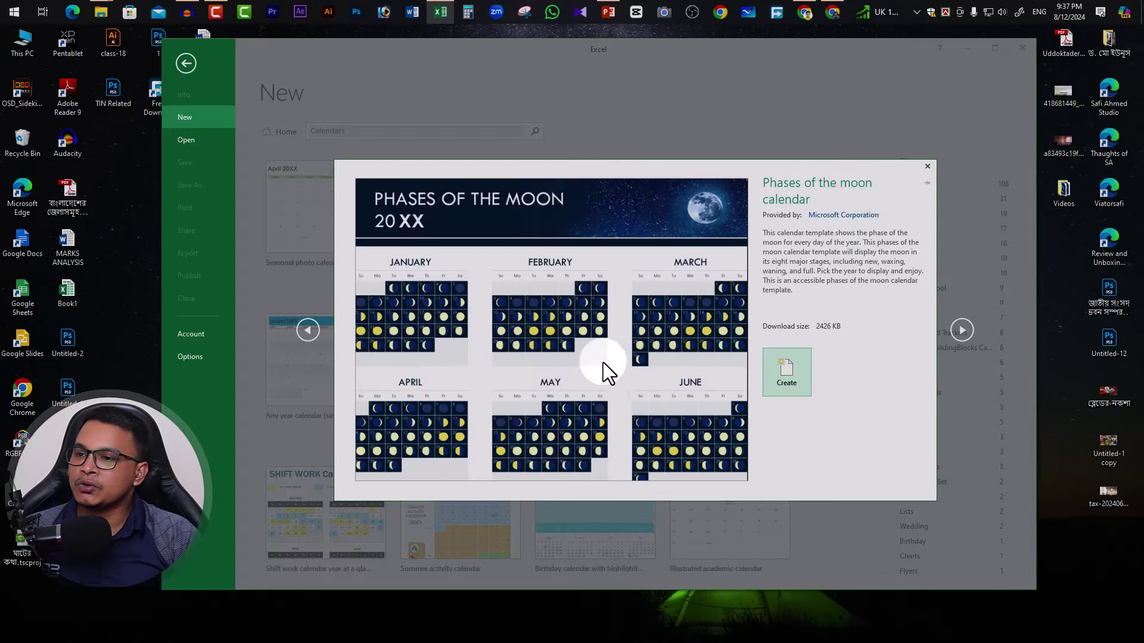
click(792, 373)
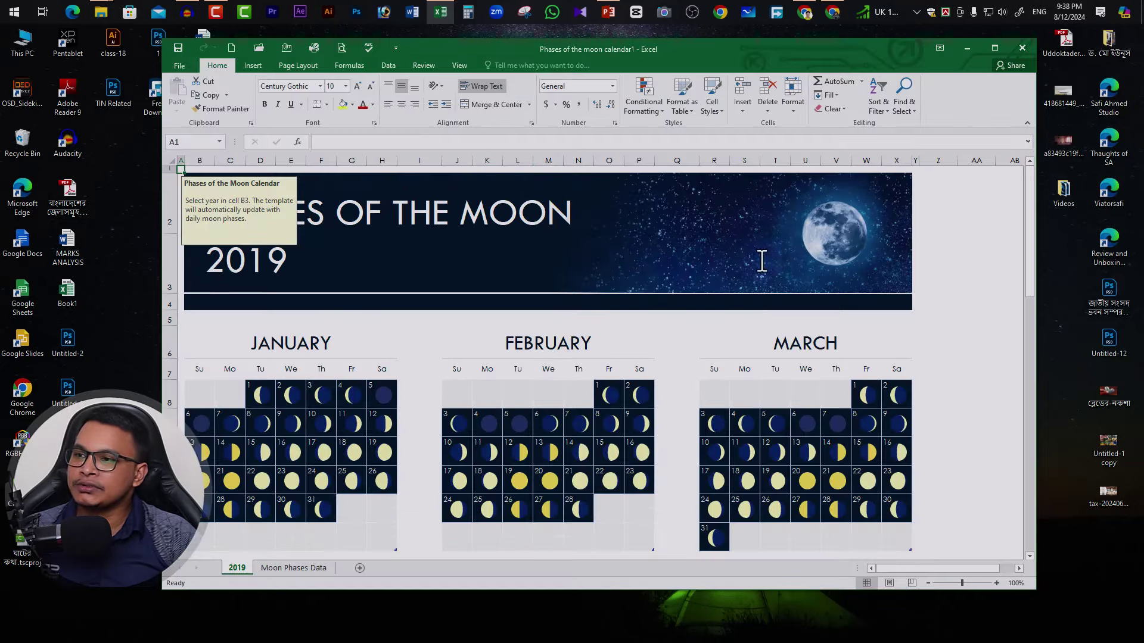
Maximize Excel and scroll the 2019 sheet to view the July–December moon calendars
scroll(686, 275, down, 3)
scroll(387, 357, down, 3)
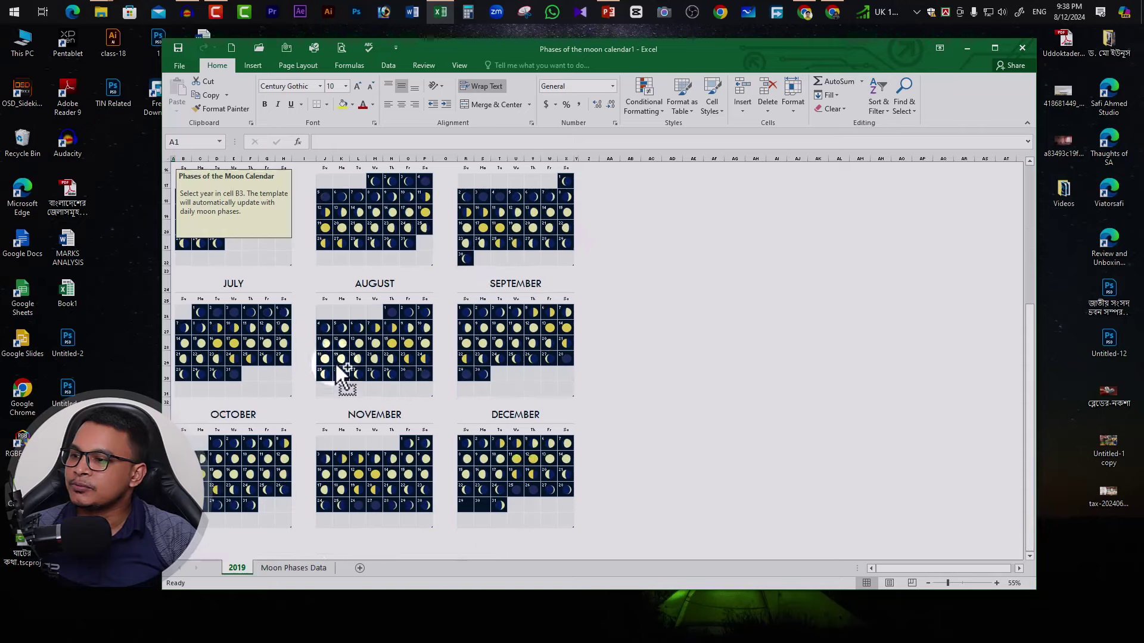
scroll(352, 360, down, 2)
scroll(387, 327, up, 5)
scroll(414, 307, up, 2)
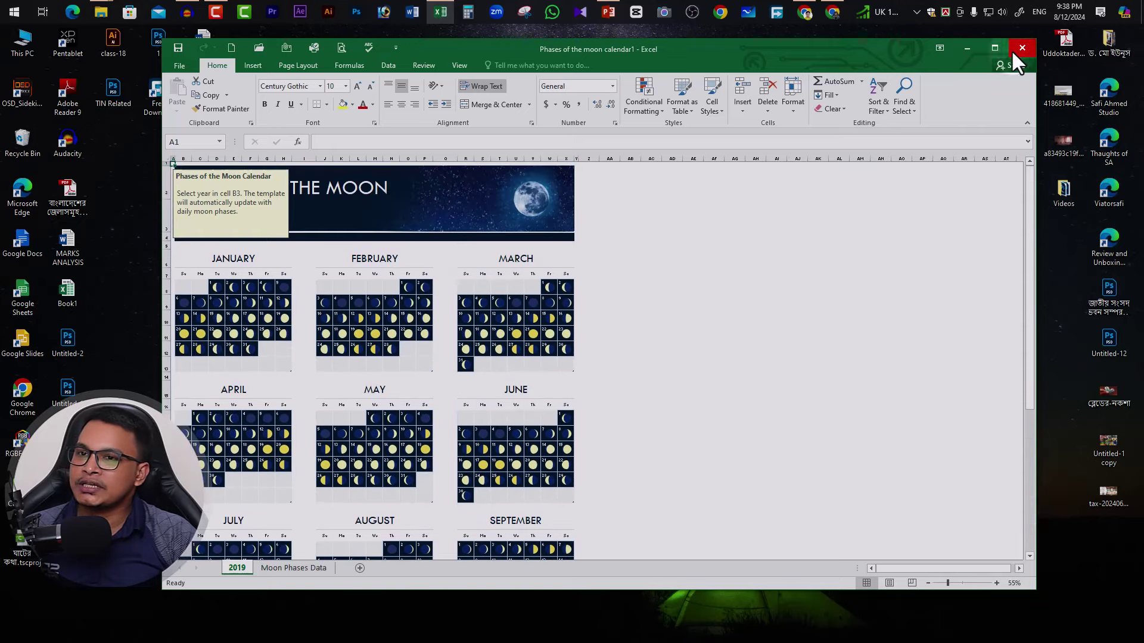
click(994, 49)
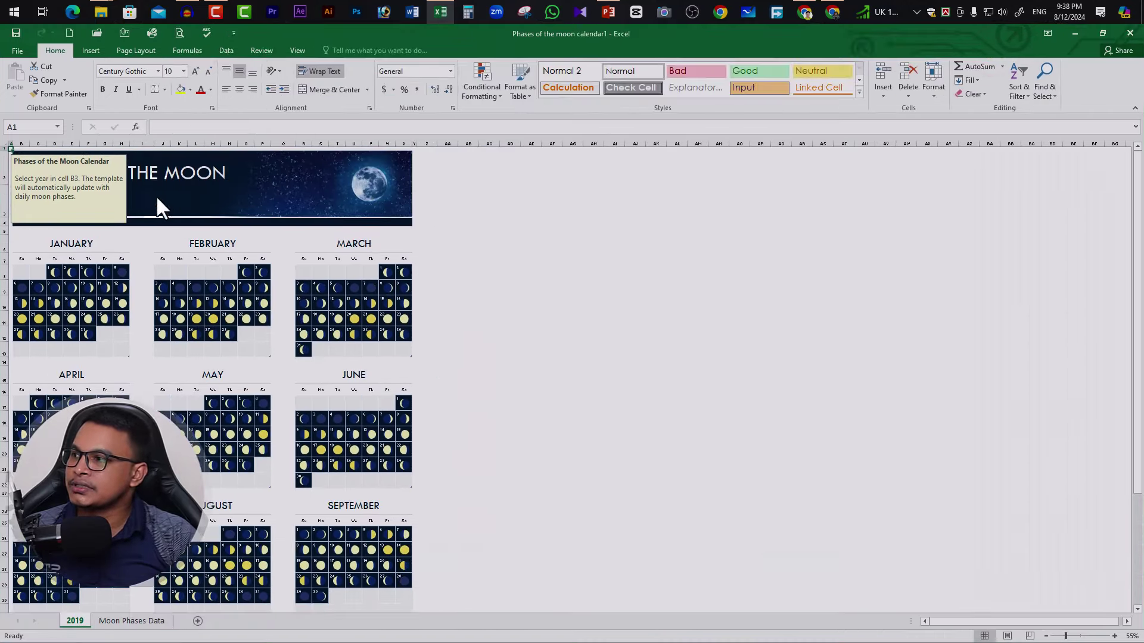
click(593, 244)
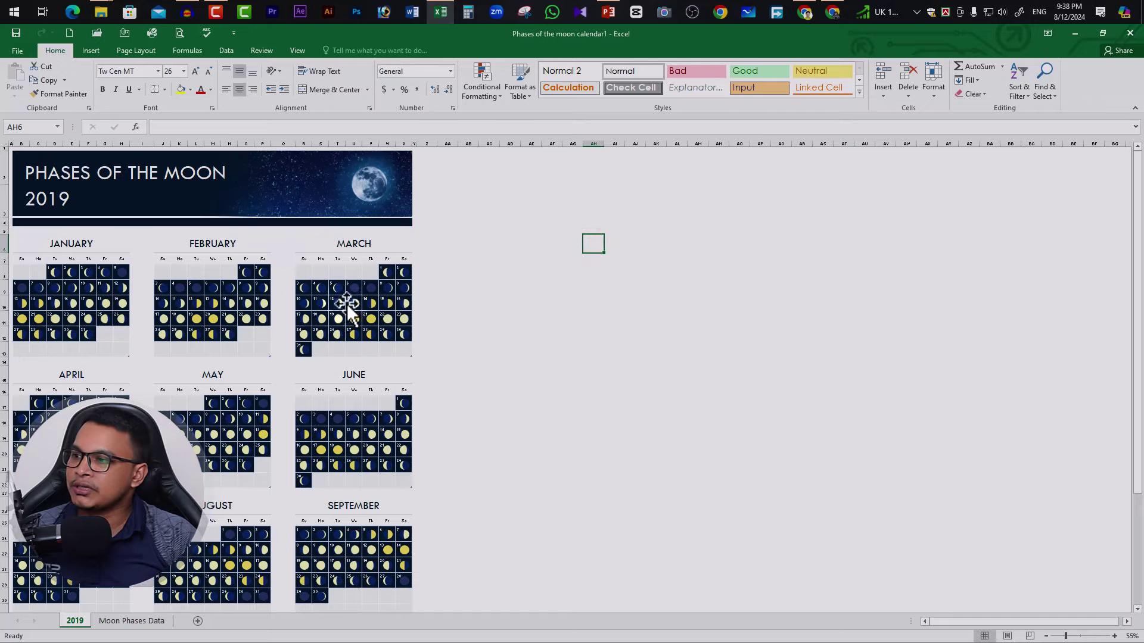
scroll(350, 365, down, 2)
scroll(335, 389, down, 5)
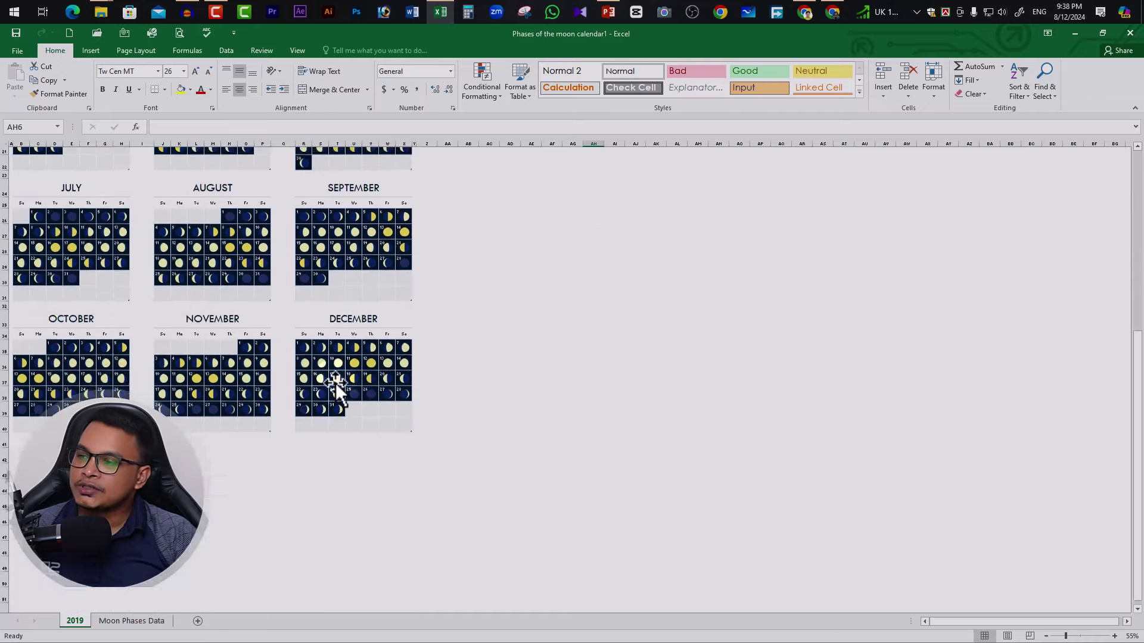
scroll(335, 388, up, 7)
Close the moon calendar workbook and add a blank Sheet3 to For Making Video
click(1131, 33)
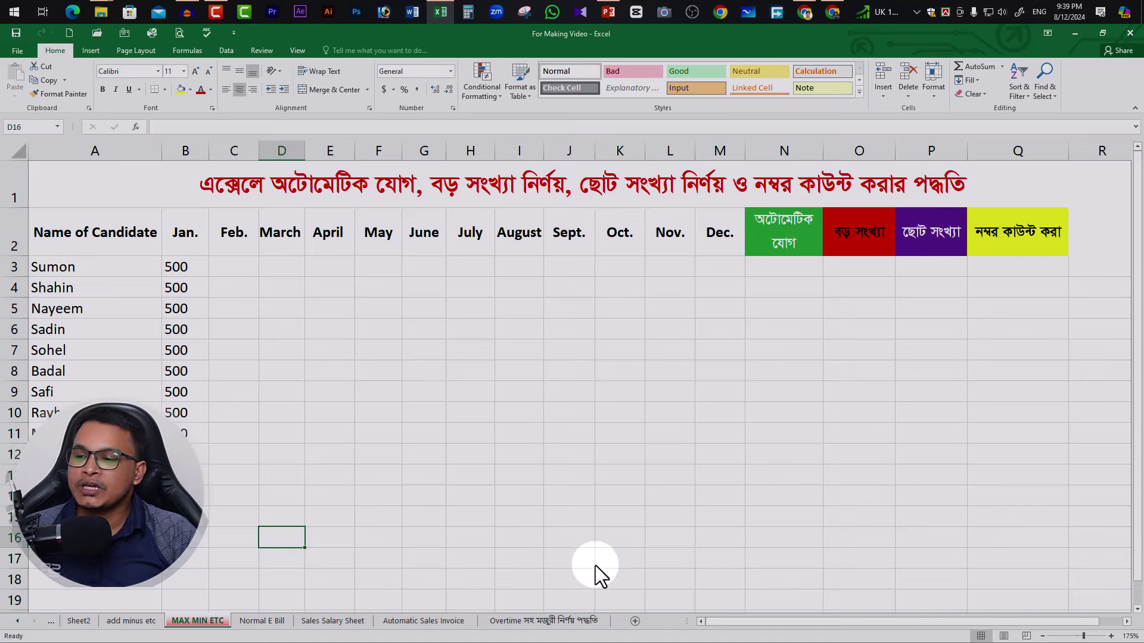
click(635, 621)
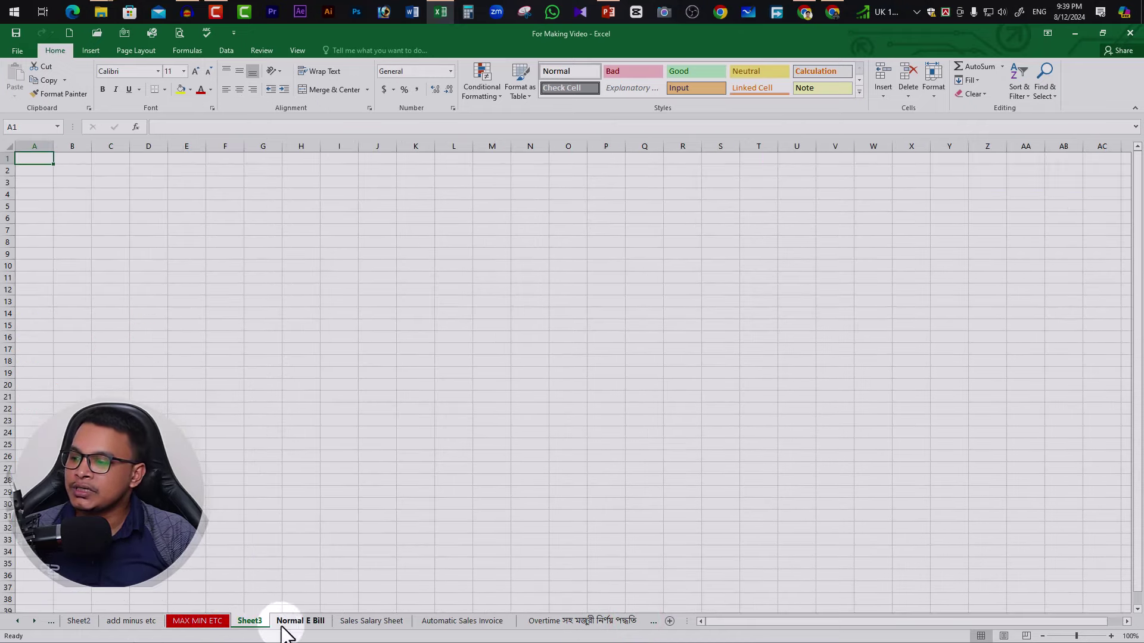
click(426, 549)
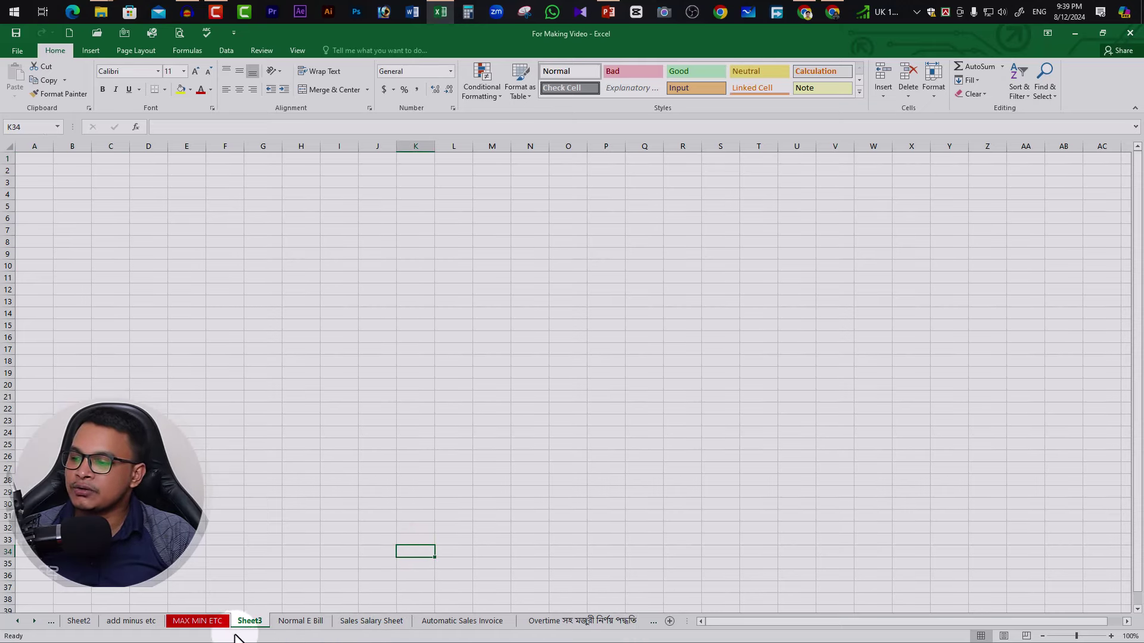
Close the For Making Video workbook without saving the changes
click(756, 410)
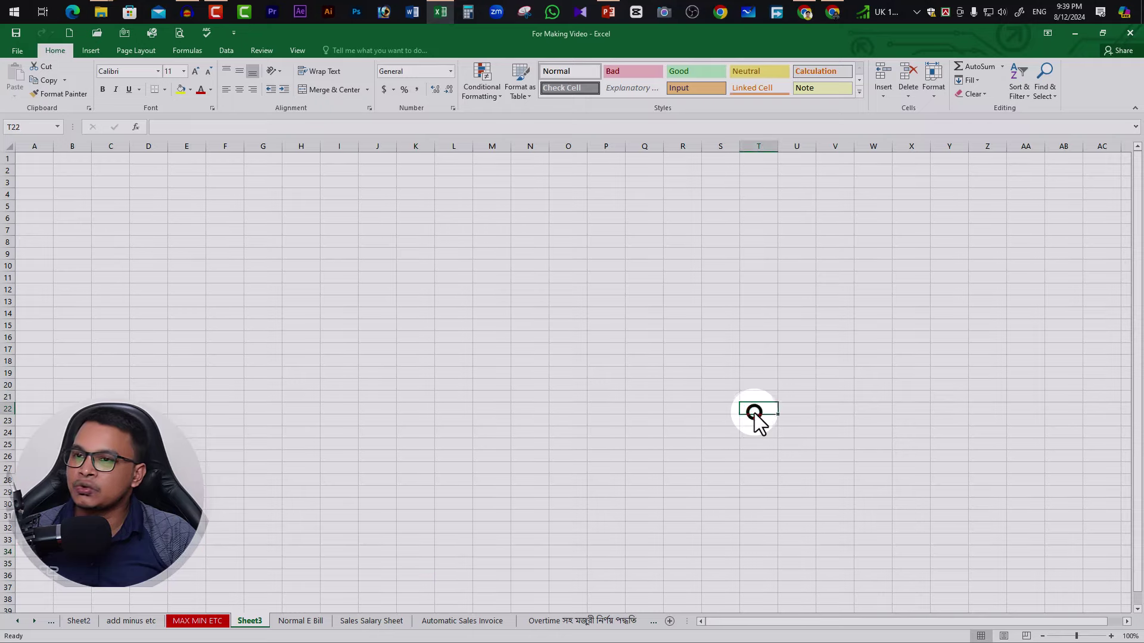
click(1130, 33)
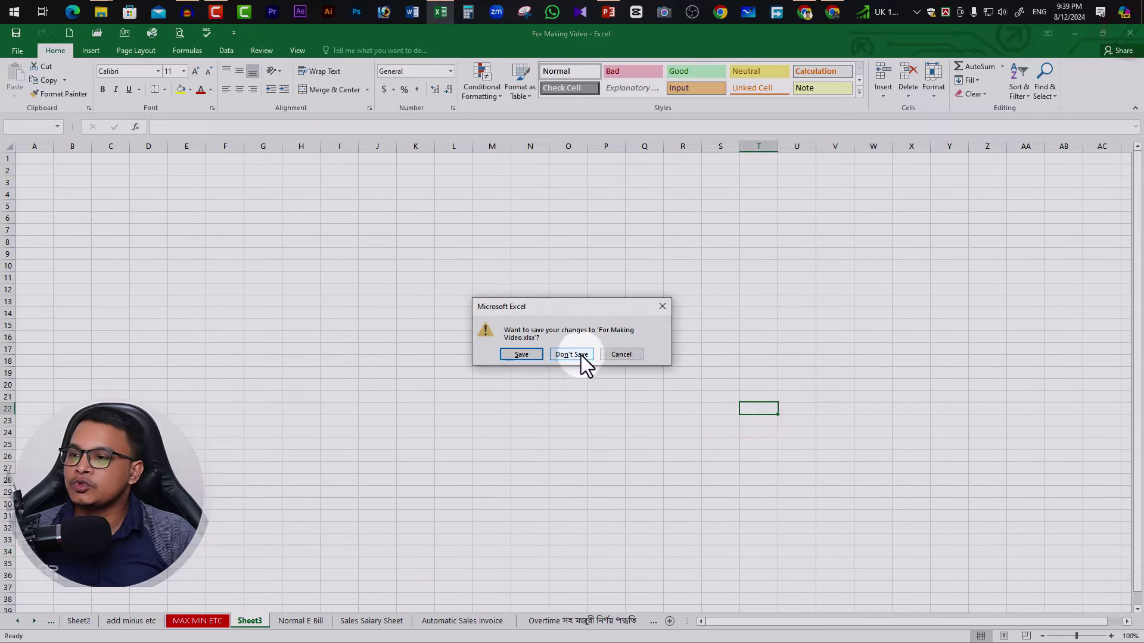
click(569, 354)
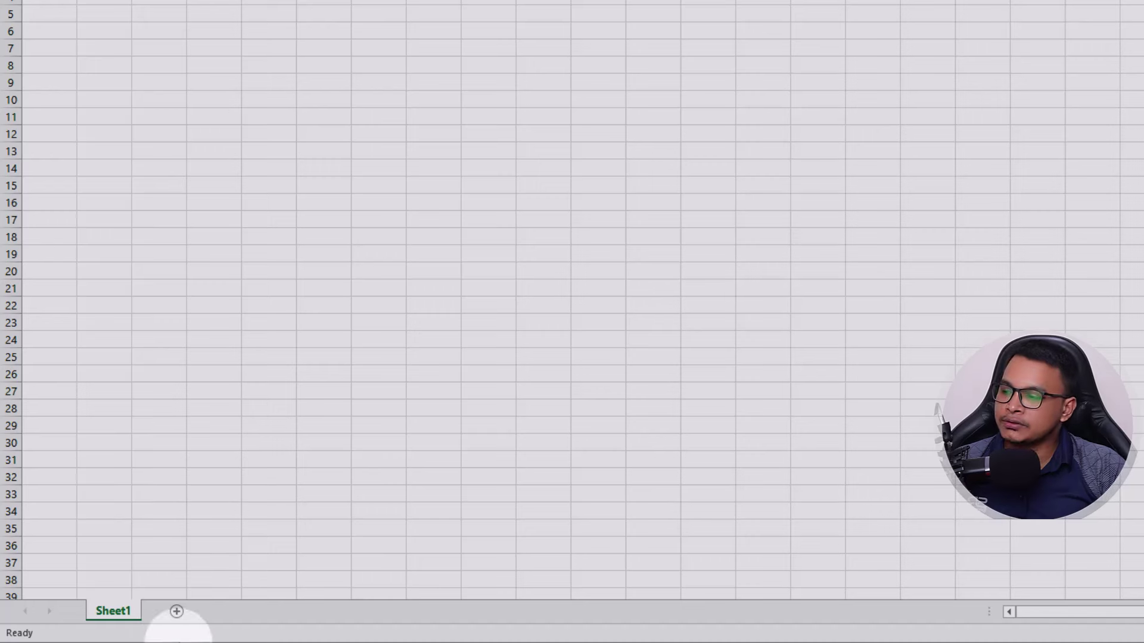
Add seven new sheets to Book1, Sheet2 through Sheet8
click(176, 609)
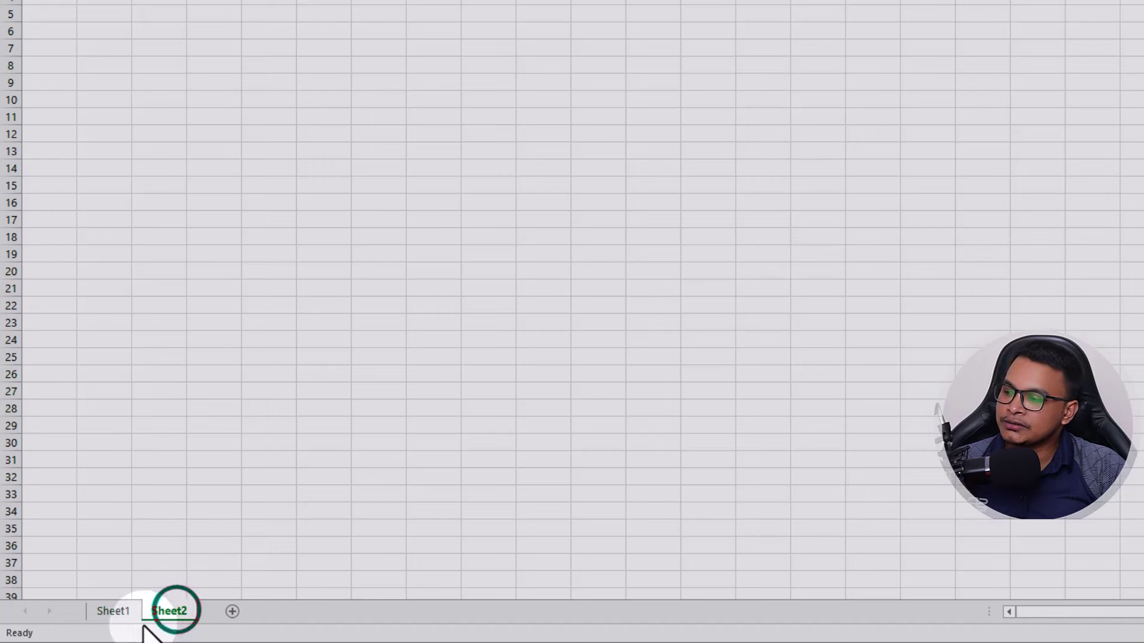
click(232, 612)
click(285, 612)
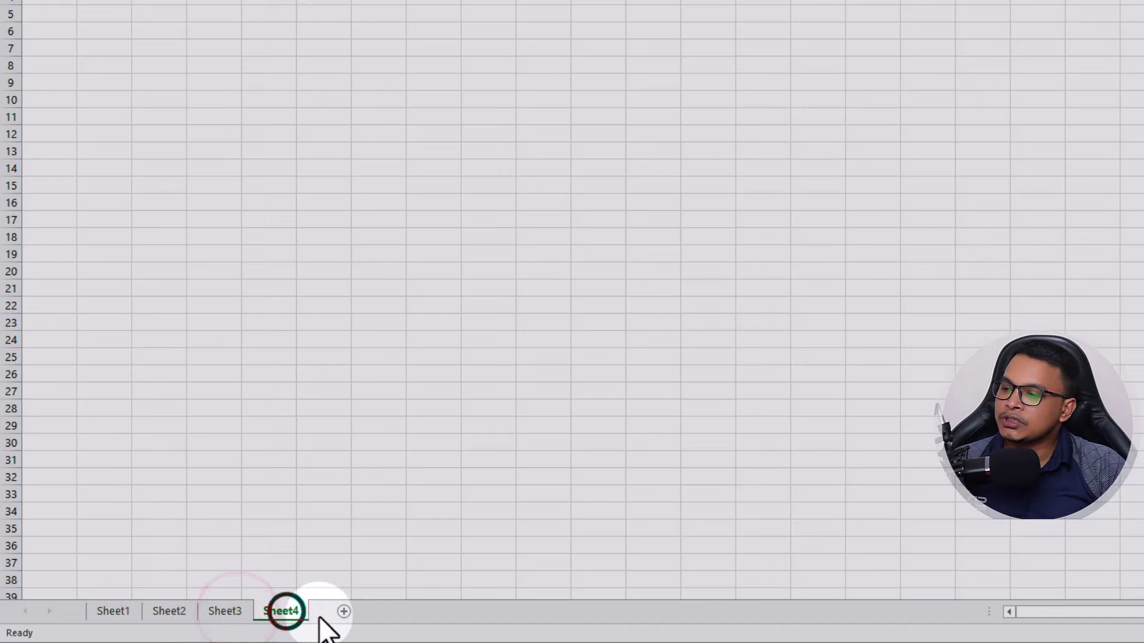
click(340, 611)
click(395, 612)
click(455, 611)
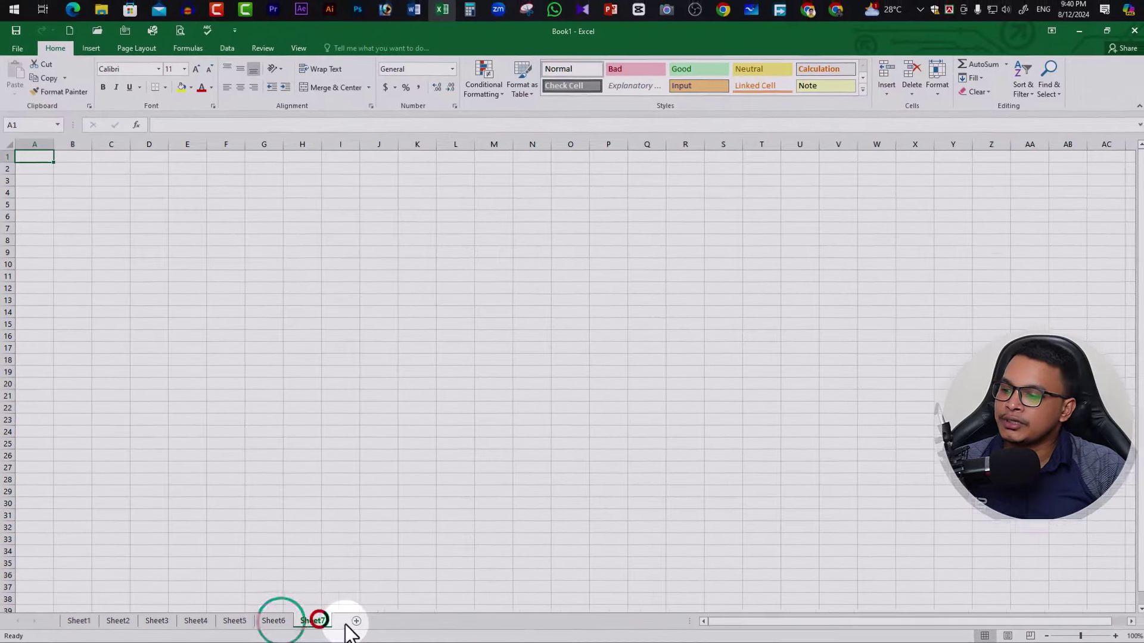
click(355, 621)
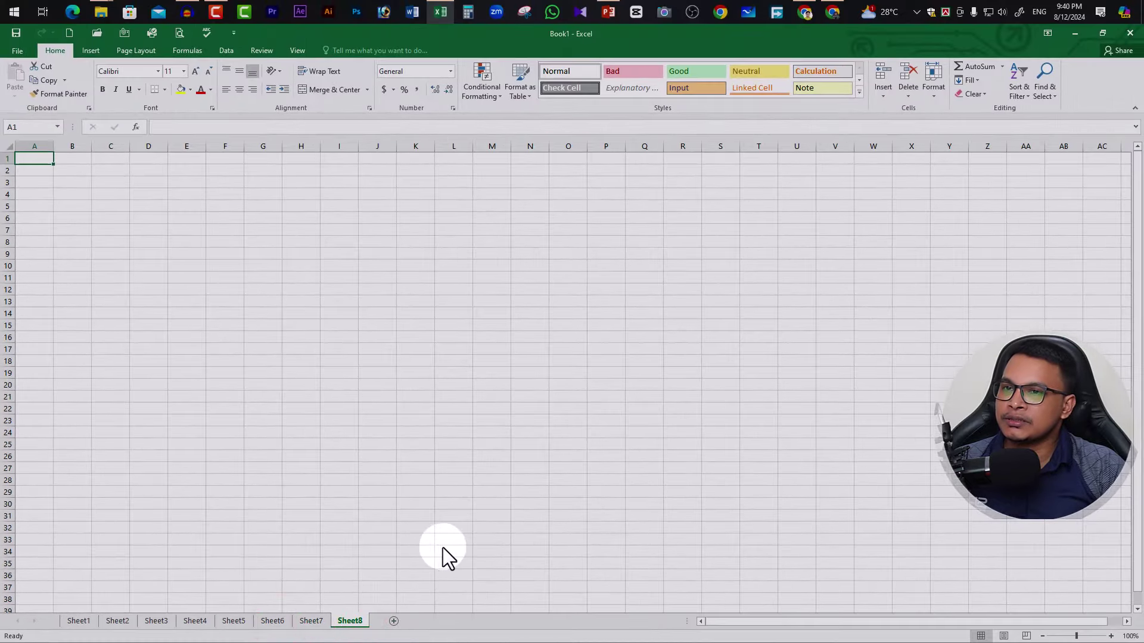
Delete Sheet8, Sheet7 and Sheet6 from their tab context menus
right_click(354, 622)
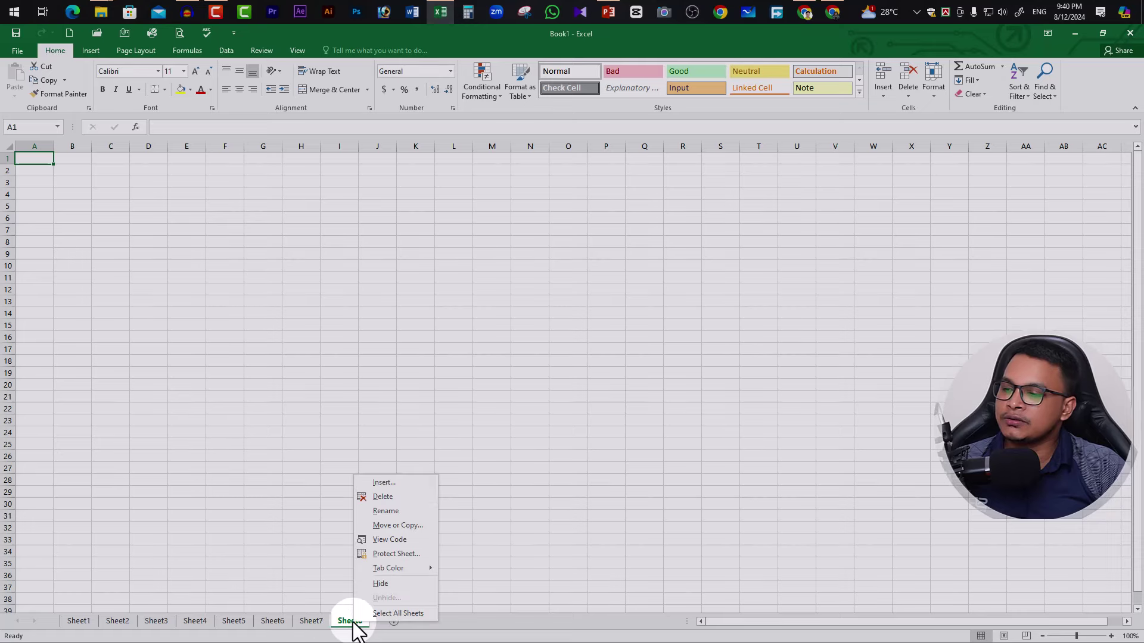
click(381, 497)
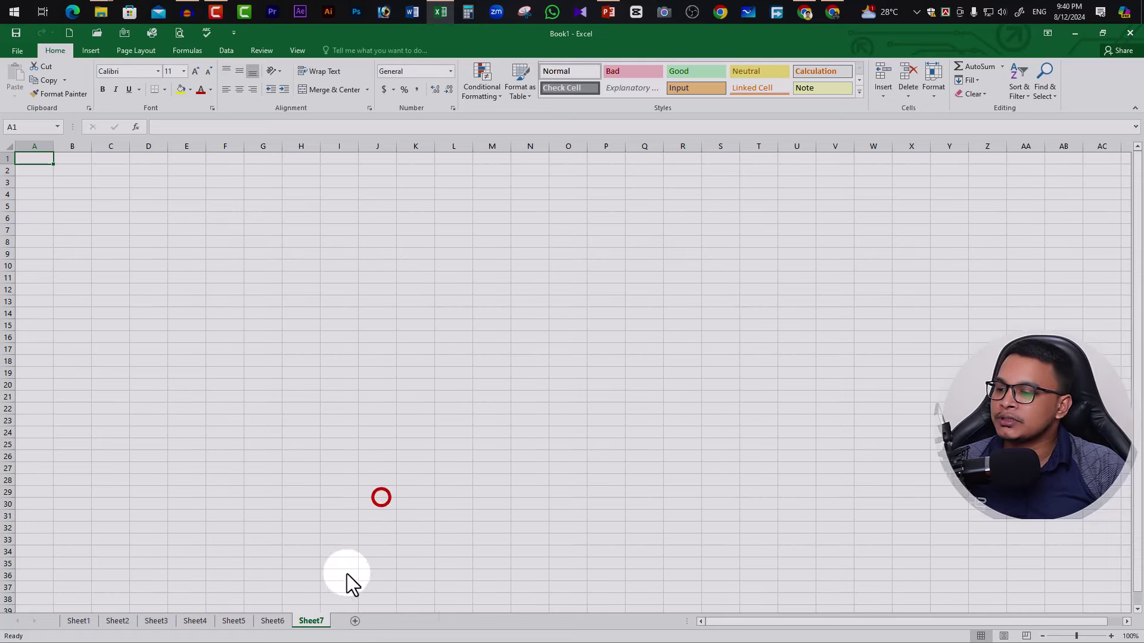
right_click(312, 624)
click(338, 498)
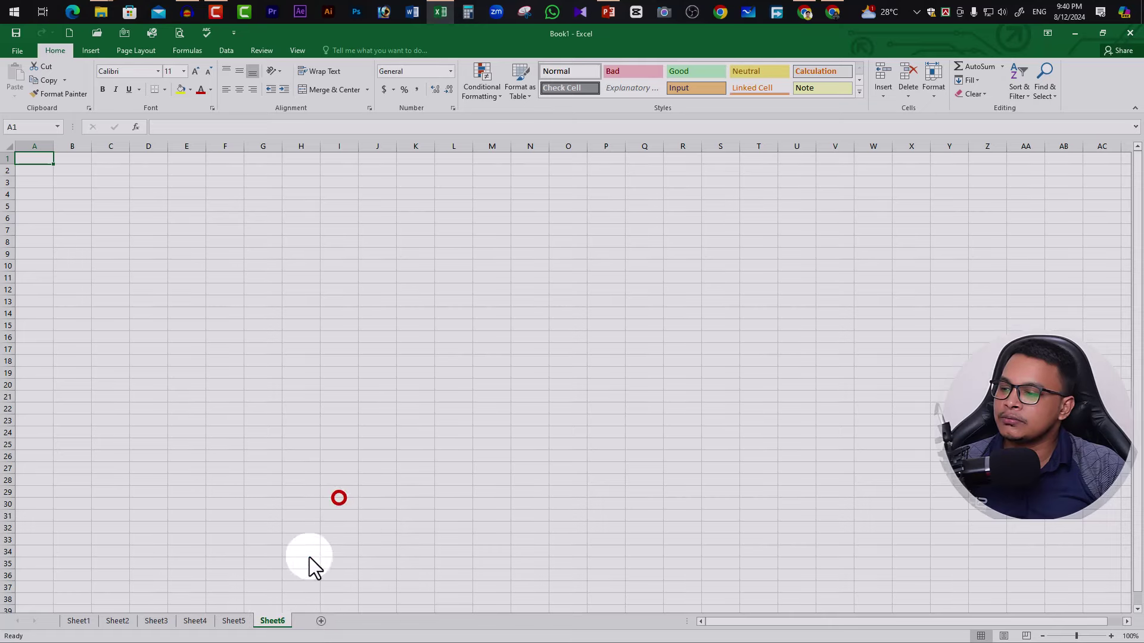
right_click(282, 622)
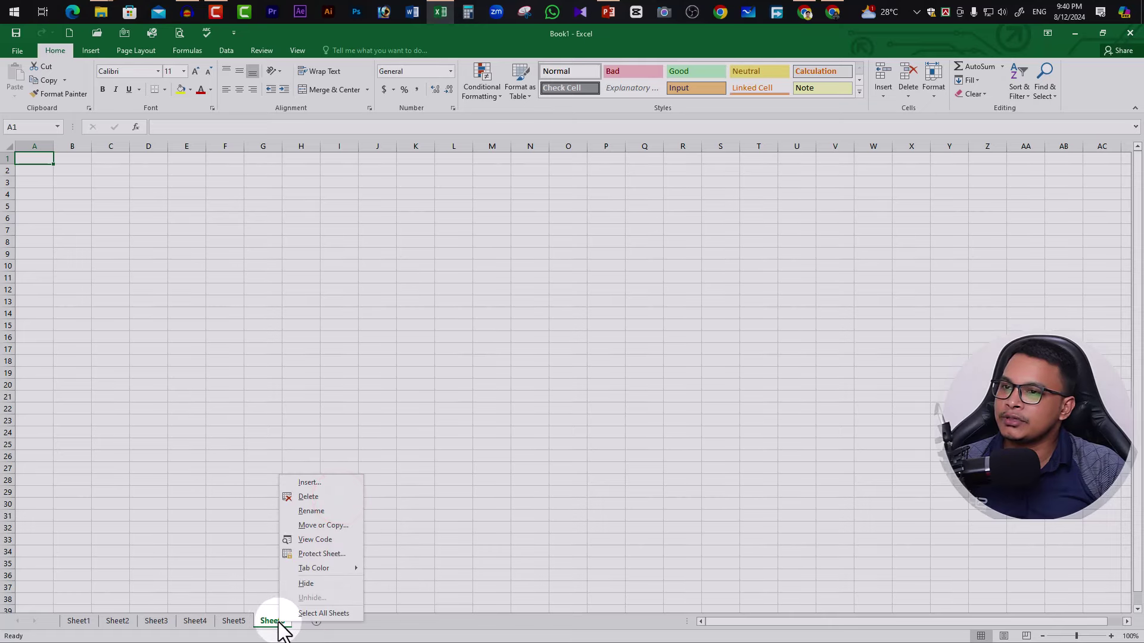
click(309, 499)
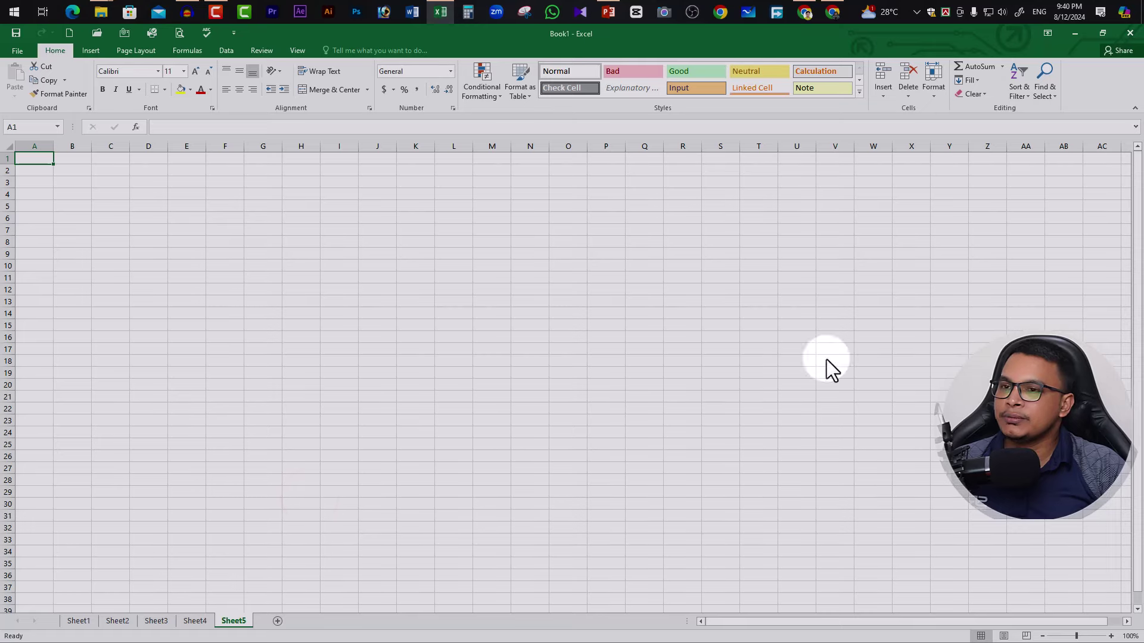
Delete Sheet4 using Home > Delete > Delete Sheet
click(195, 621)
click(233, 621)
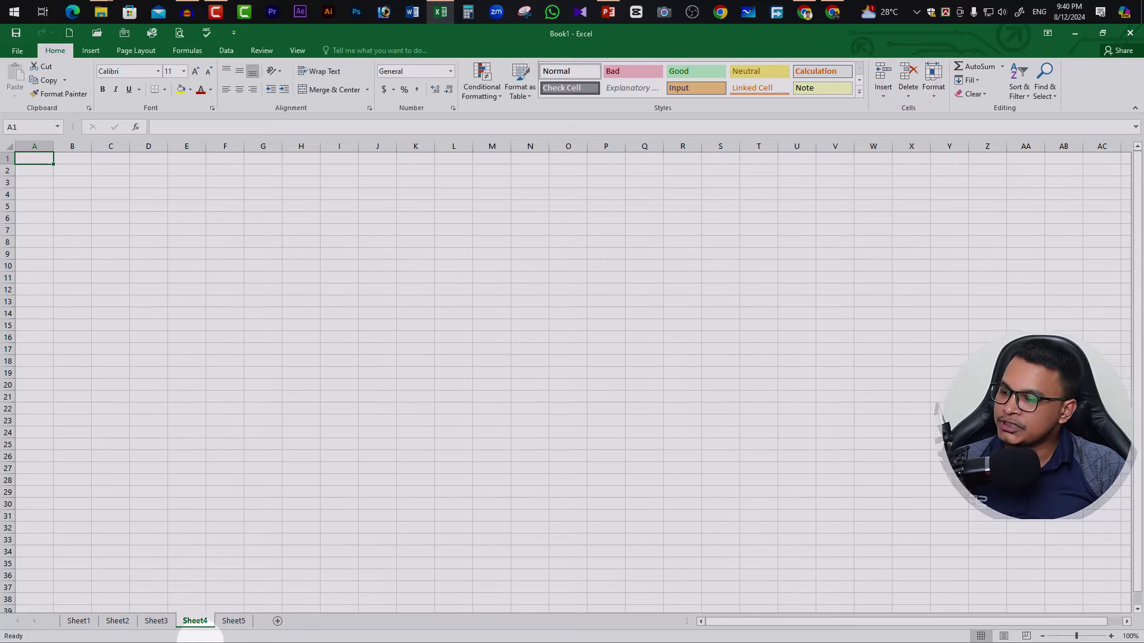
click(195, 621)
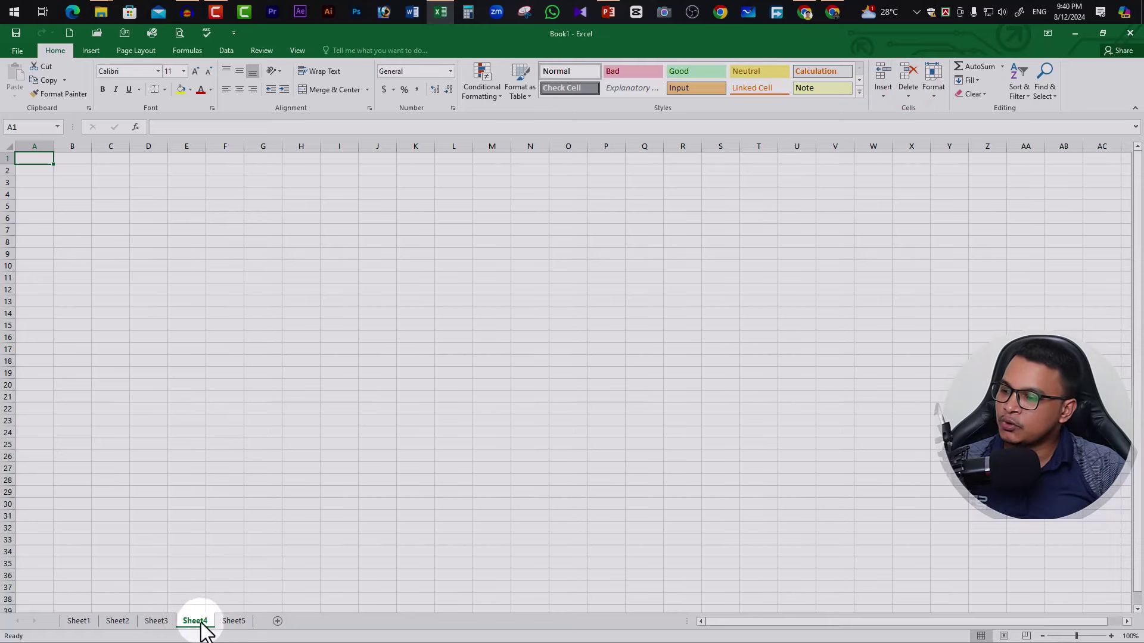
click(909, 97)
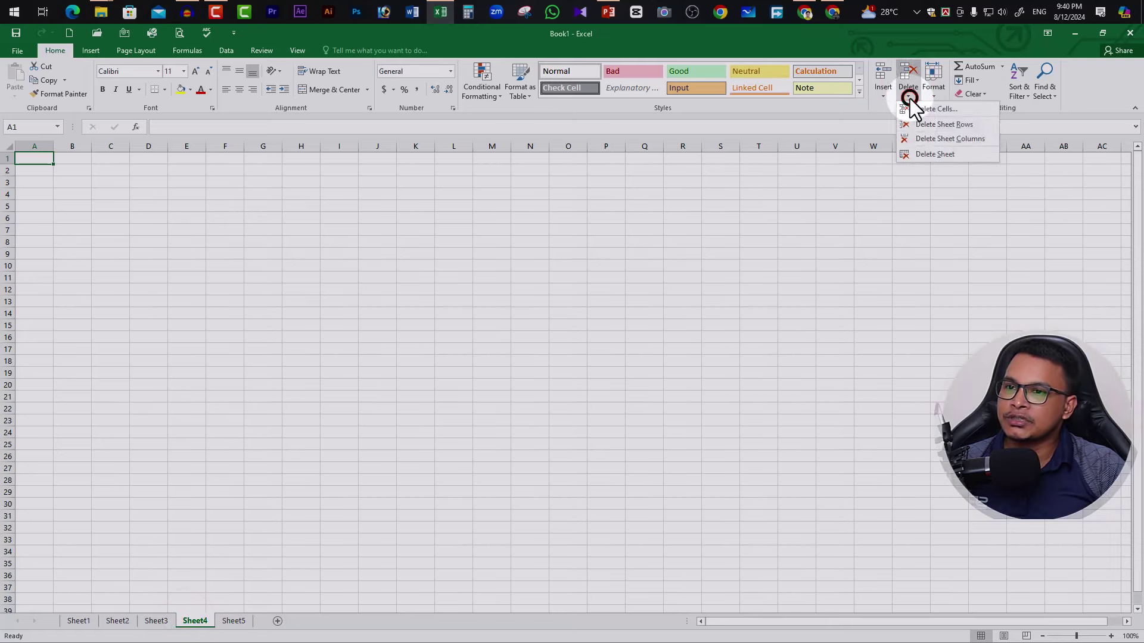
click(938, 155)
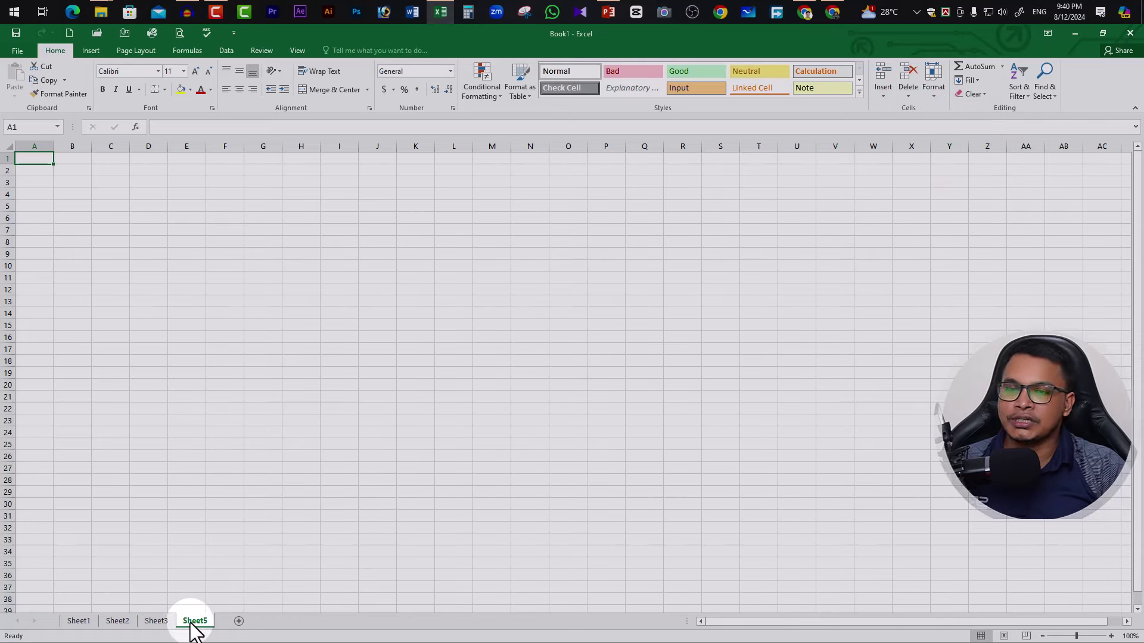
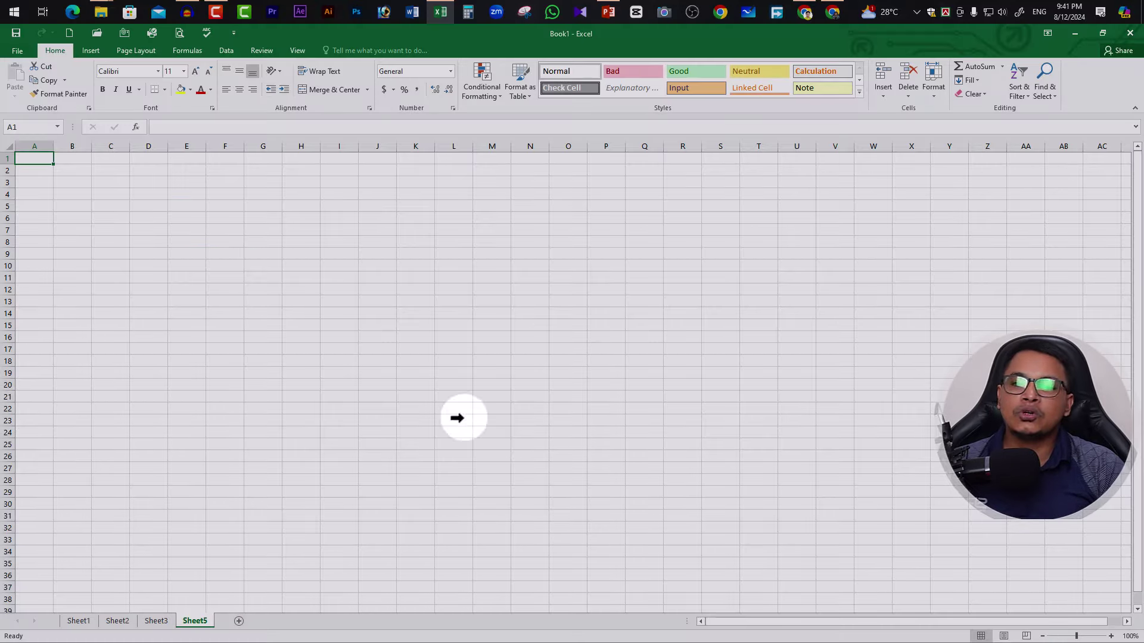
drag(641, 41, 595, 36)
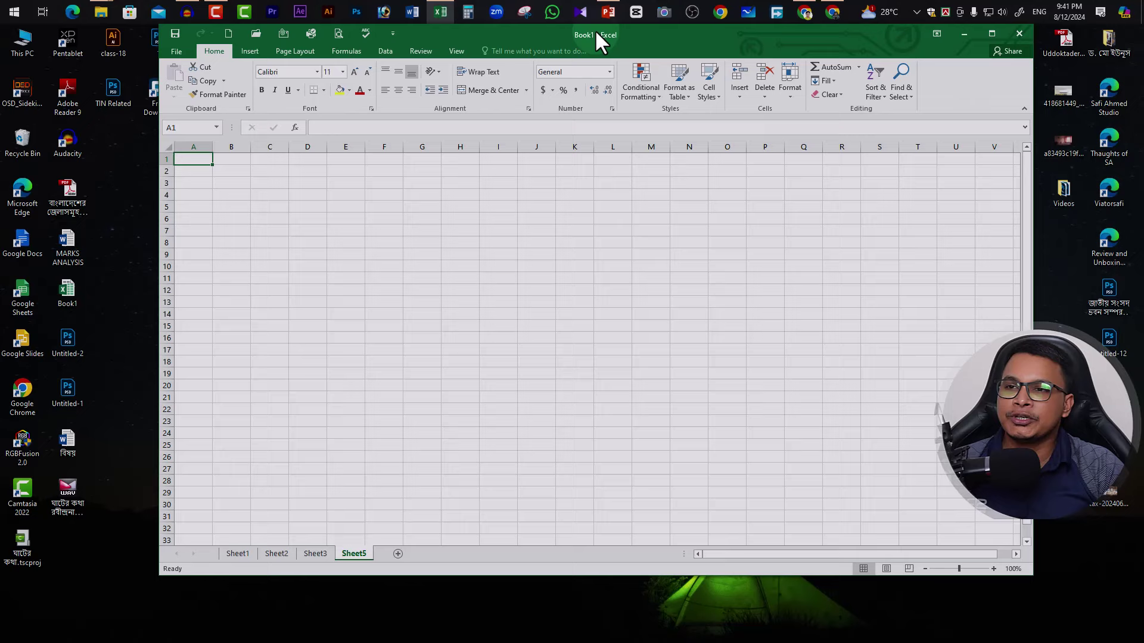
double_click(777, 37)
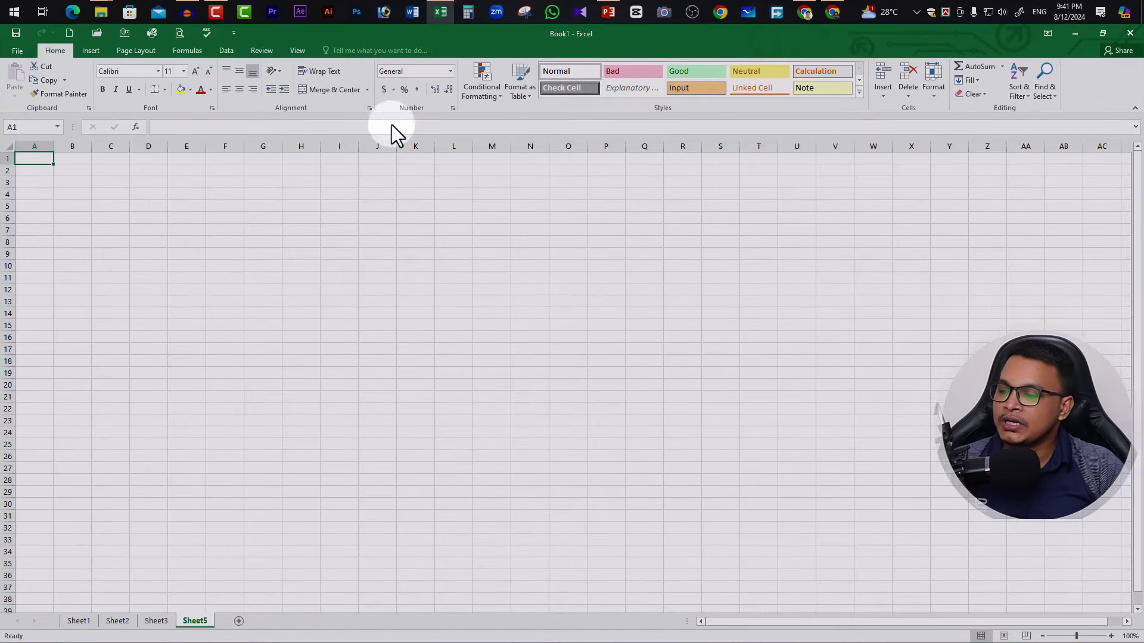
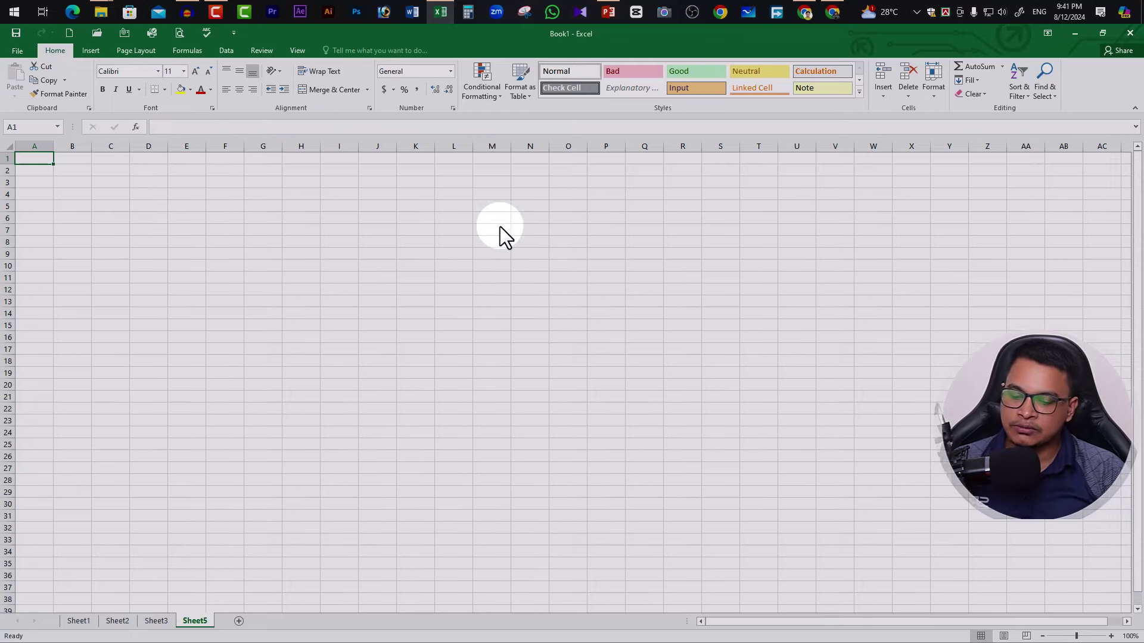
Bring up the Save As dialog for Book1 with F12 and center it on screen
key(F12)
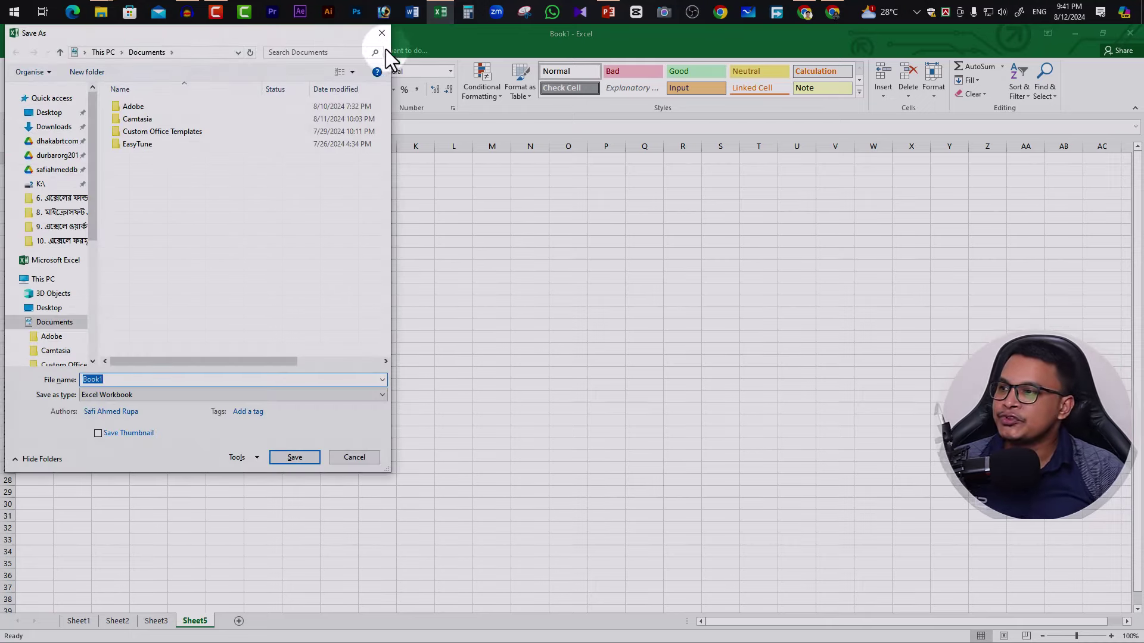
click(381, 33)
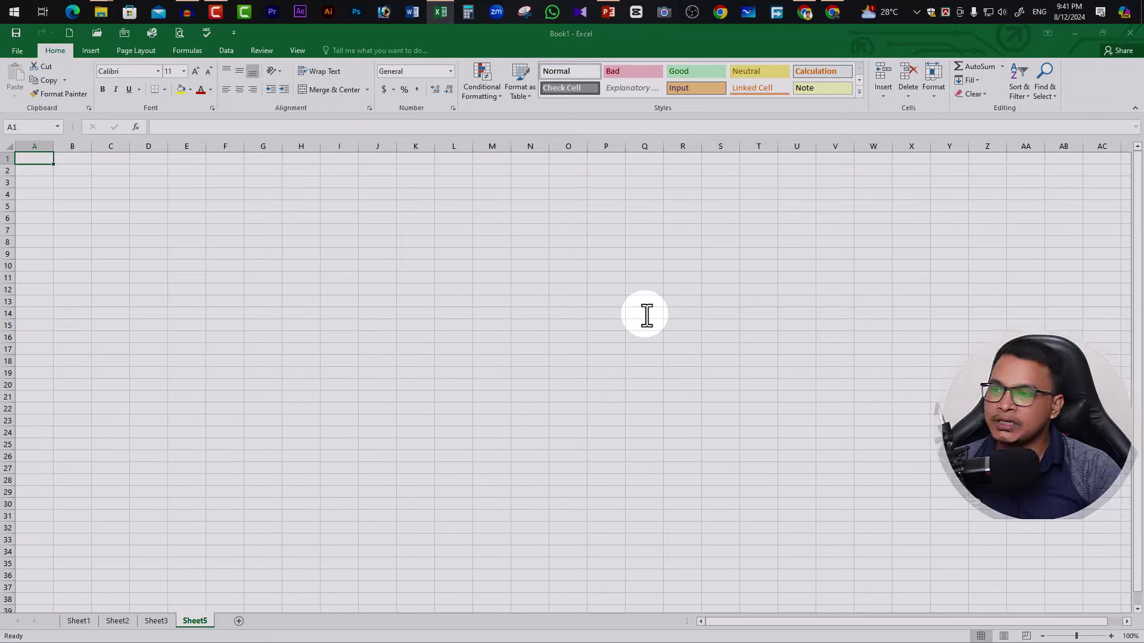
key(F12)
drag(217, 24, 663, 96)
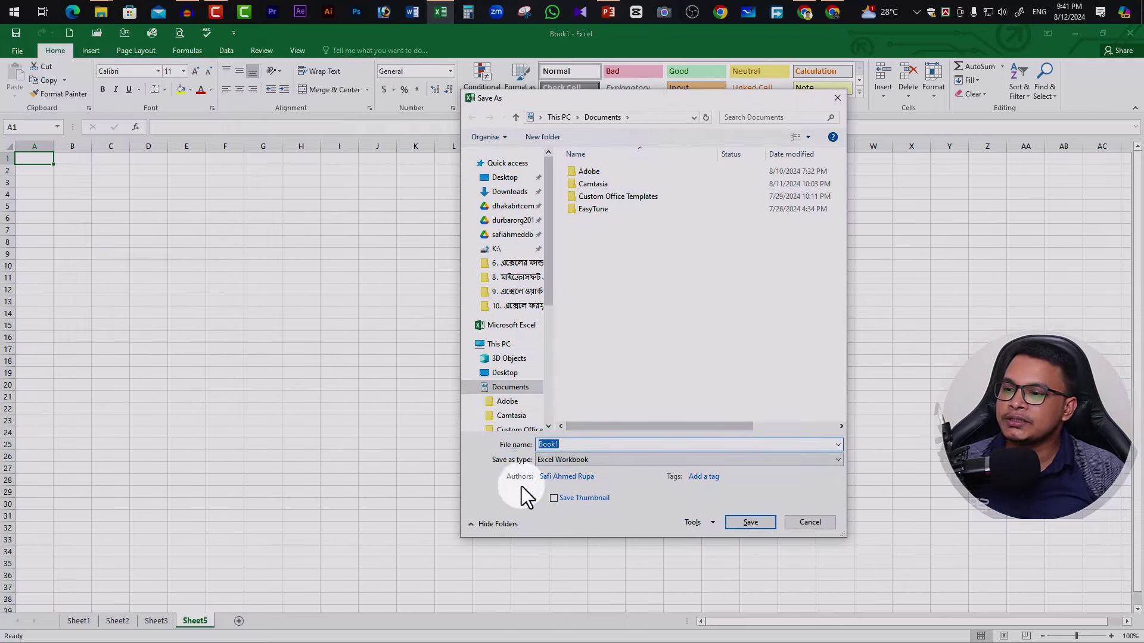
mouse_move(548, 208)
mouse_down()
mouse_move(553, 222)
mouse_move(512, 197)
mouse_up()
Browse Desktop, Downloads and This PC, then select the Book1 file name
click(504, 178)
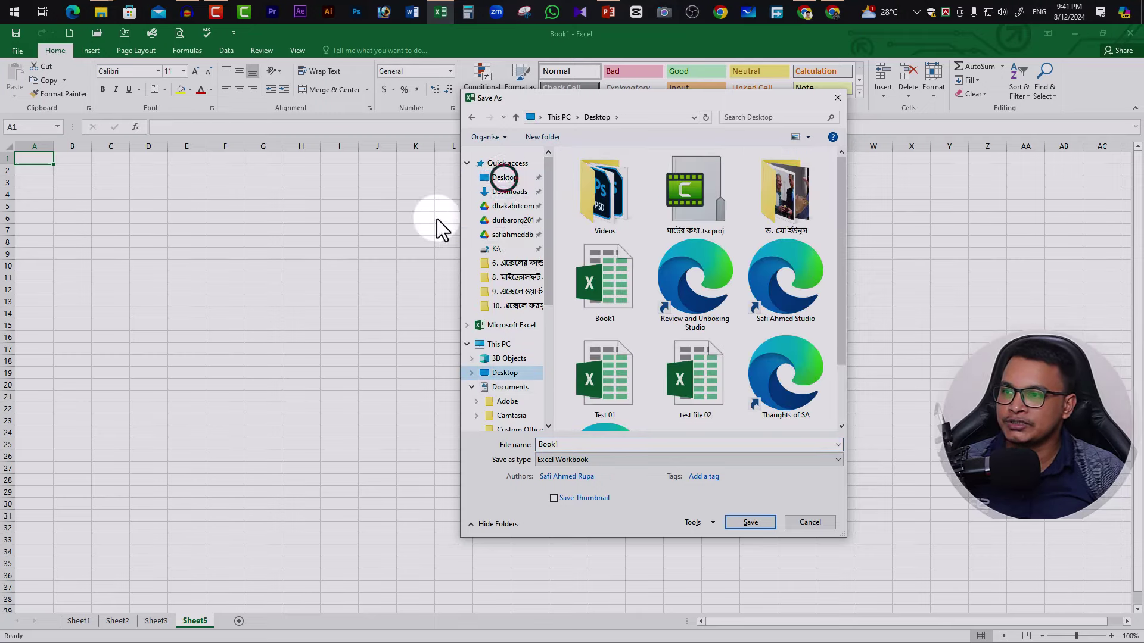
click(508, 191)
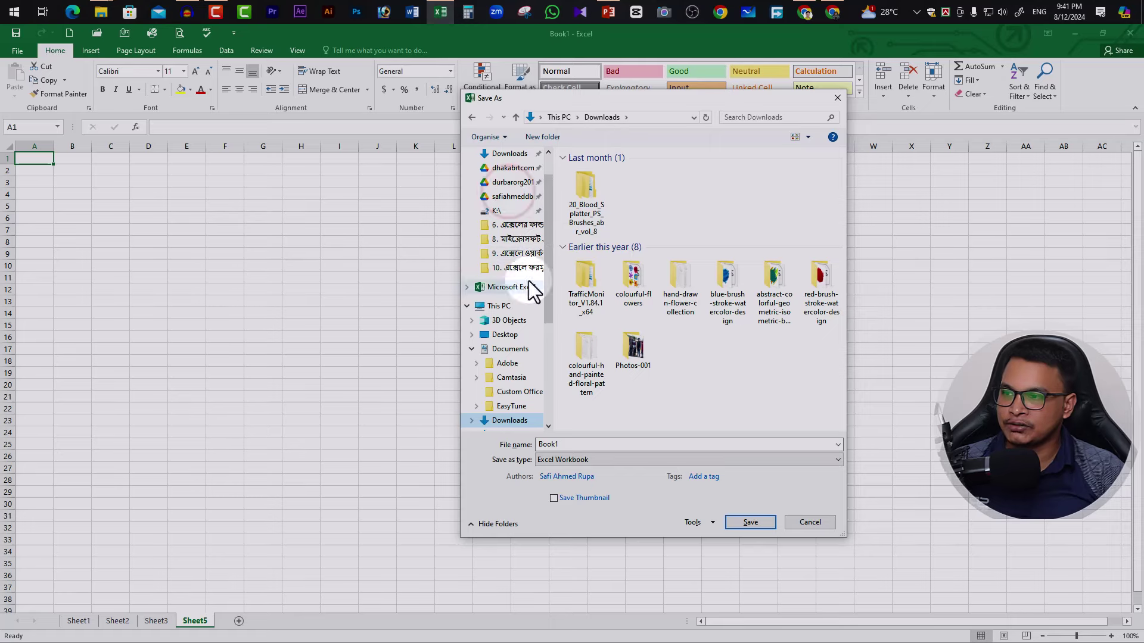
click(500, 306)
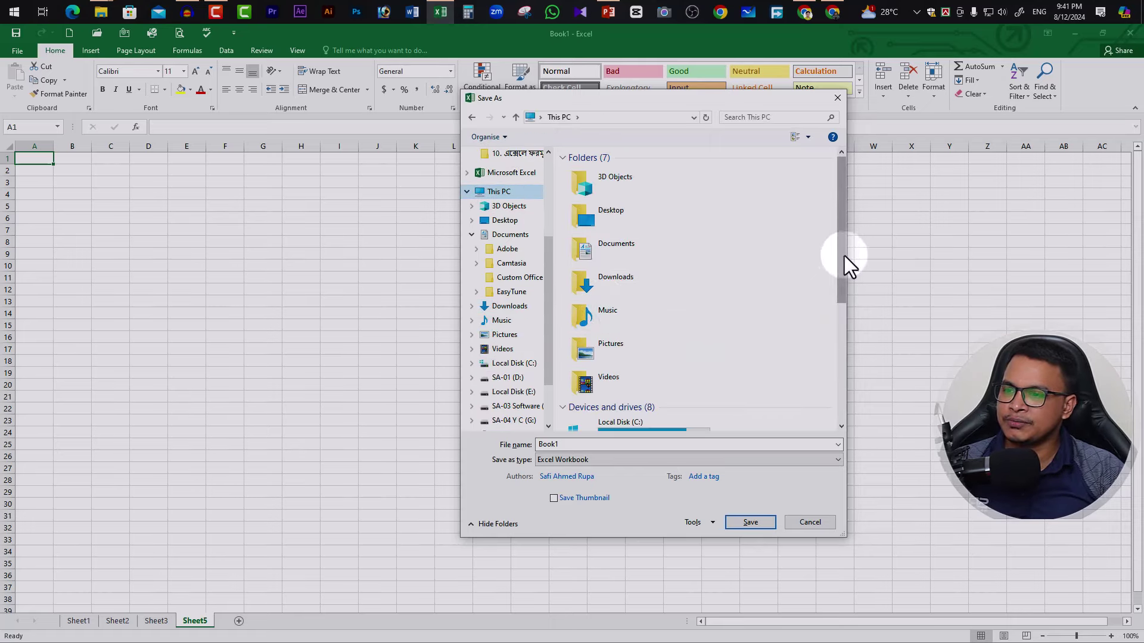
drag(844, 256, 816, 384)
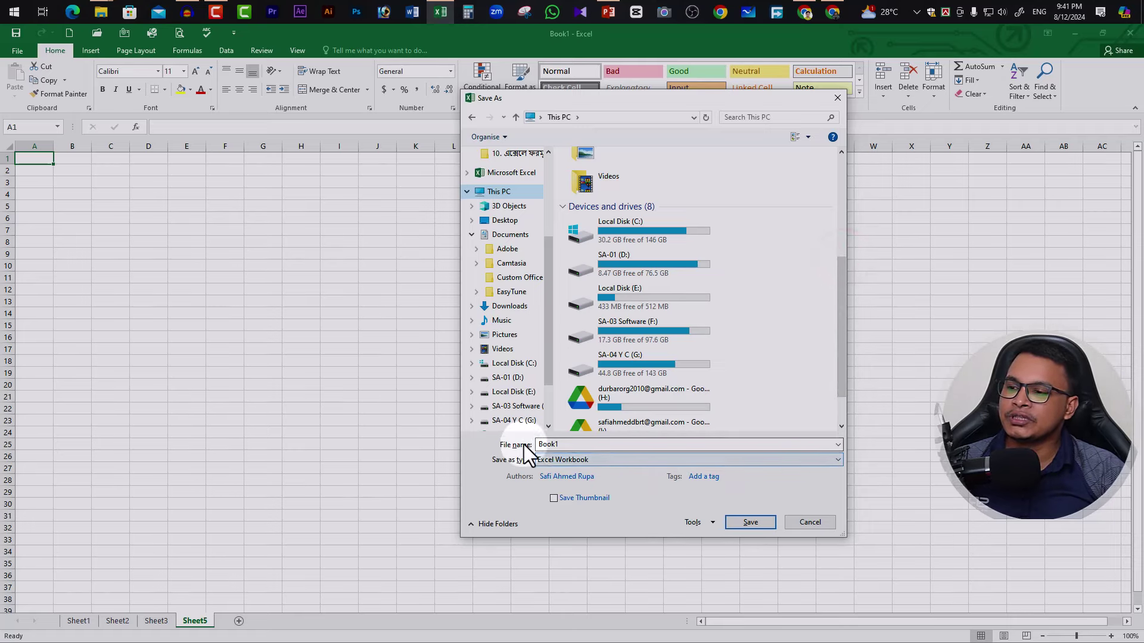
double_click(565, 444)
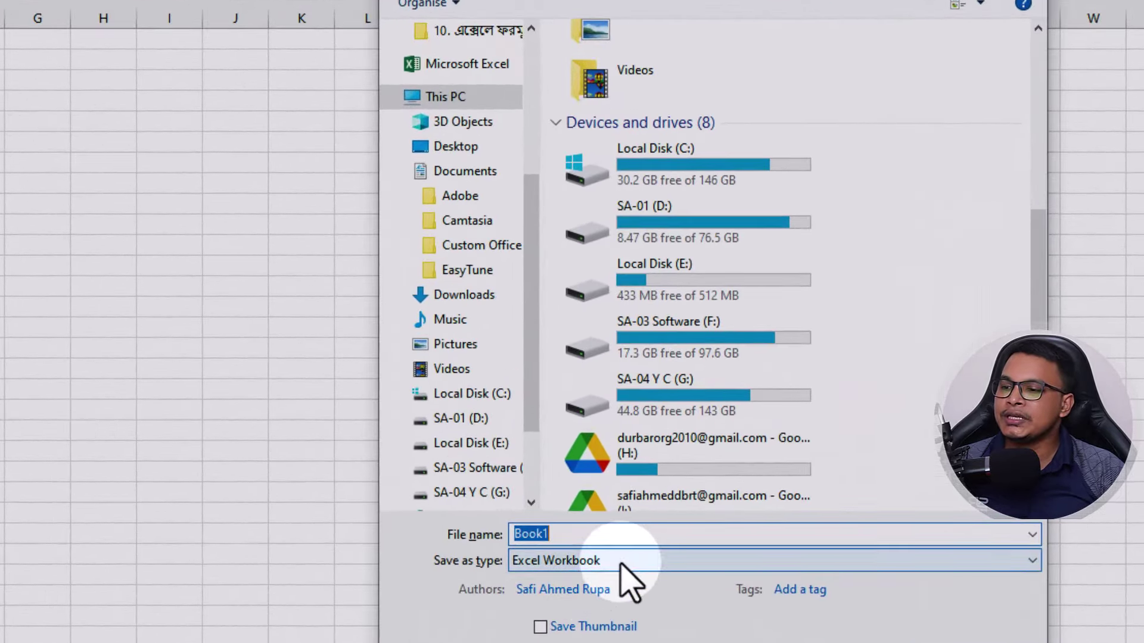
click(620, 563)
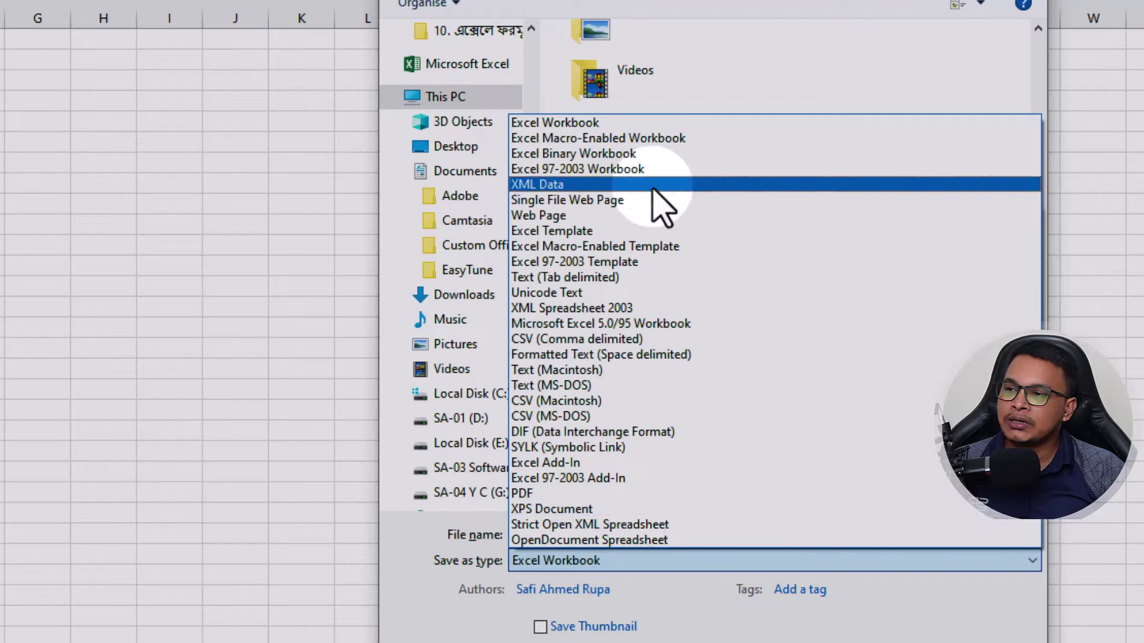
click(522, 494)
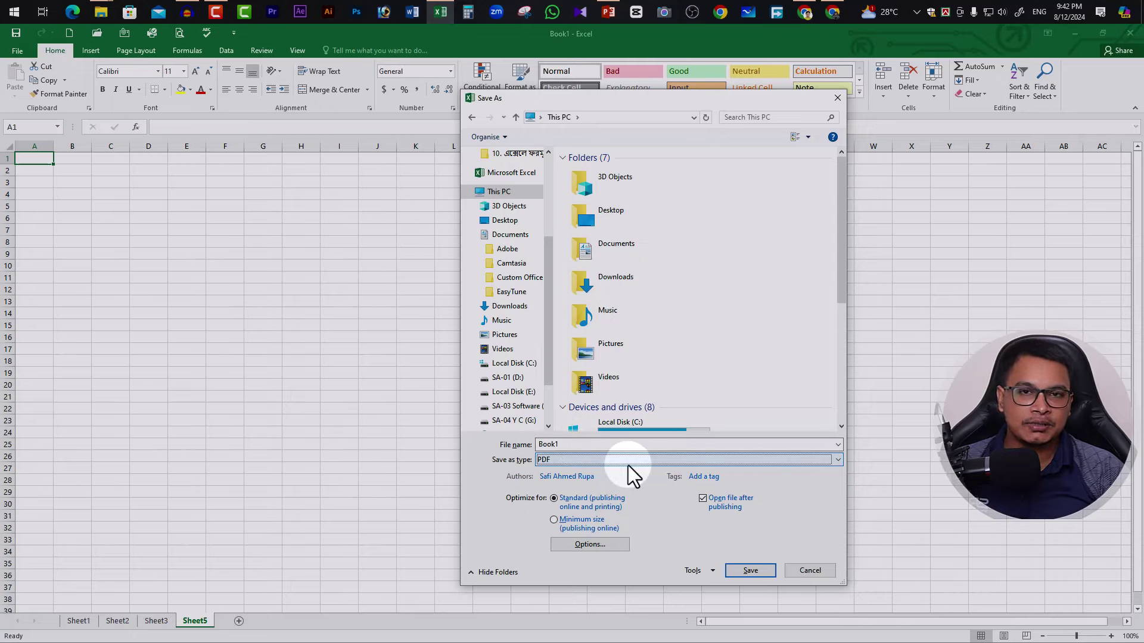
click(591, 462)
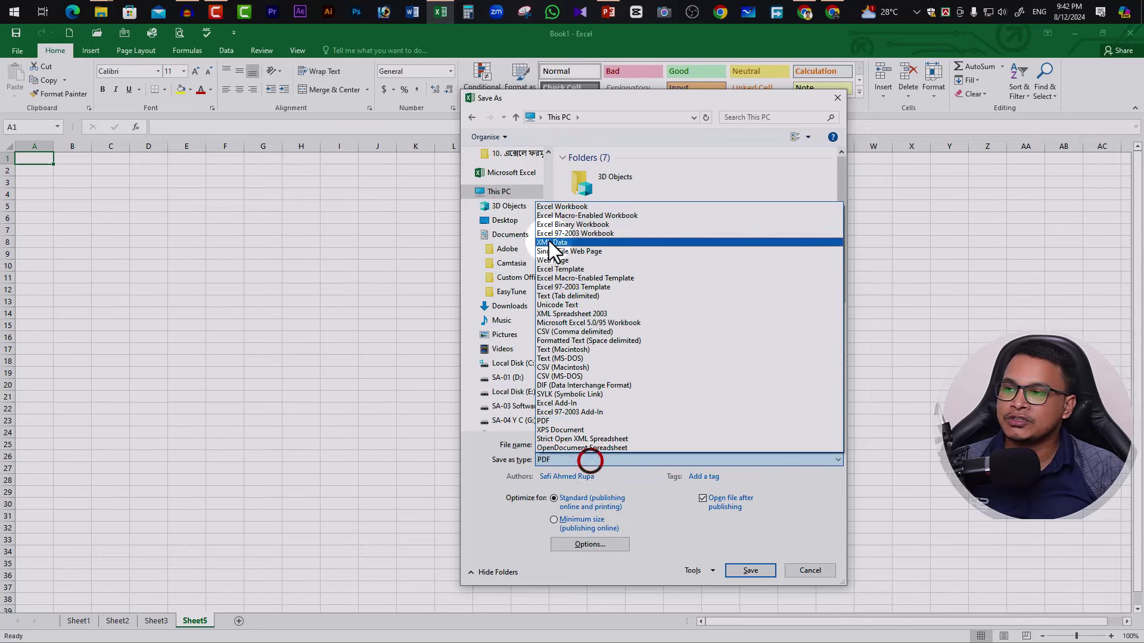
click(567, 208)
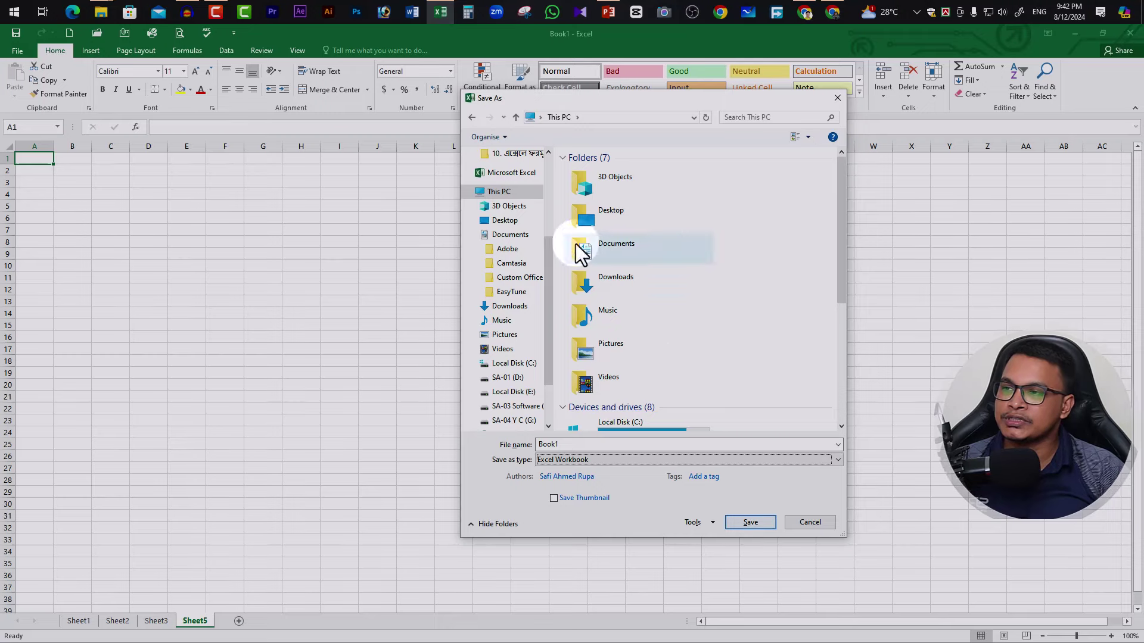
Save to the Desktop, declining to replace the existing Book1 file
drag(549, 270, 527, 185)
click(526, 178)
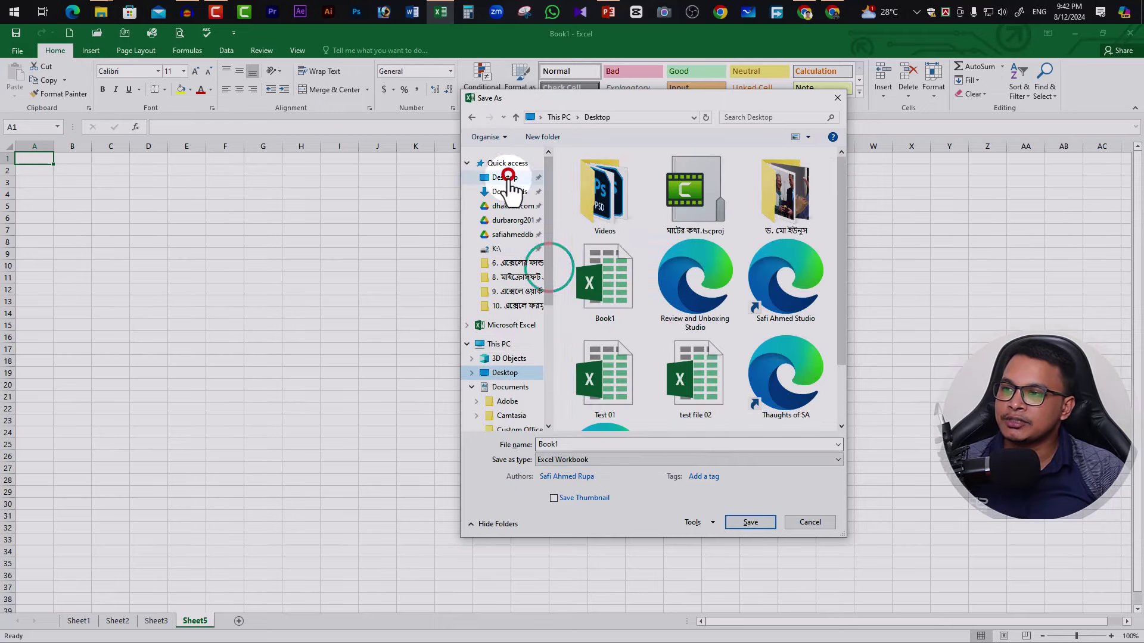
click(736, 522)
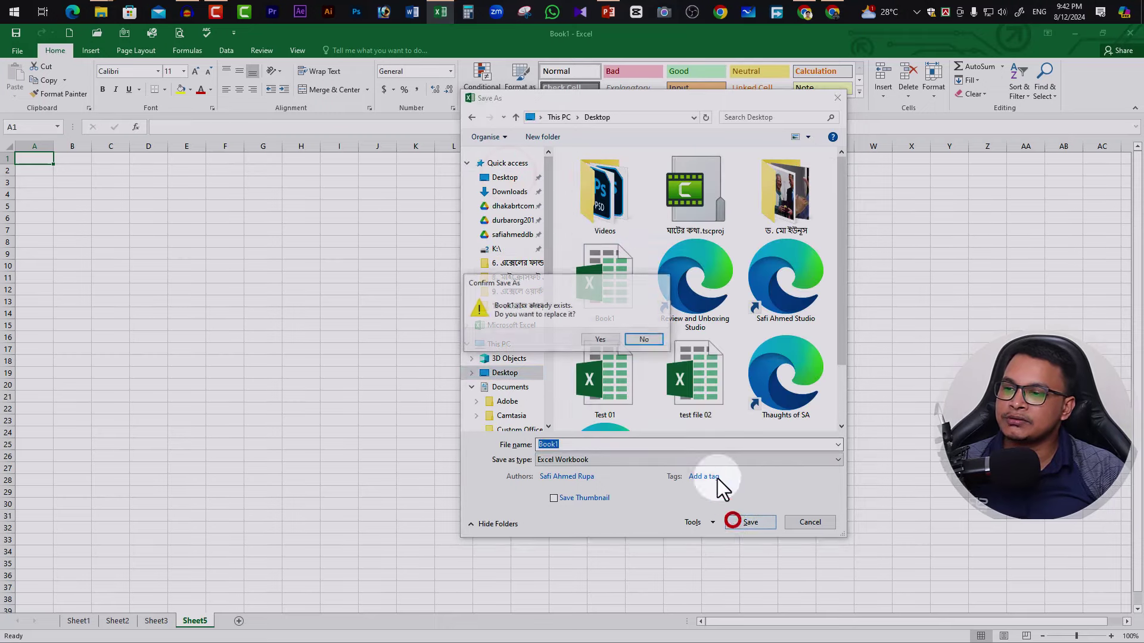
click(644, 340)
Rename the file to Book 1212121 and save it on the Desktop
double_click(576, 446)
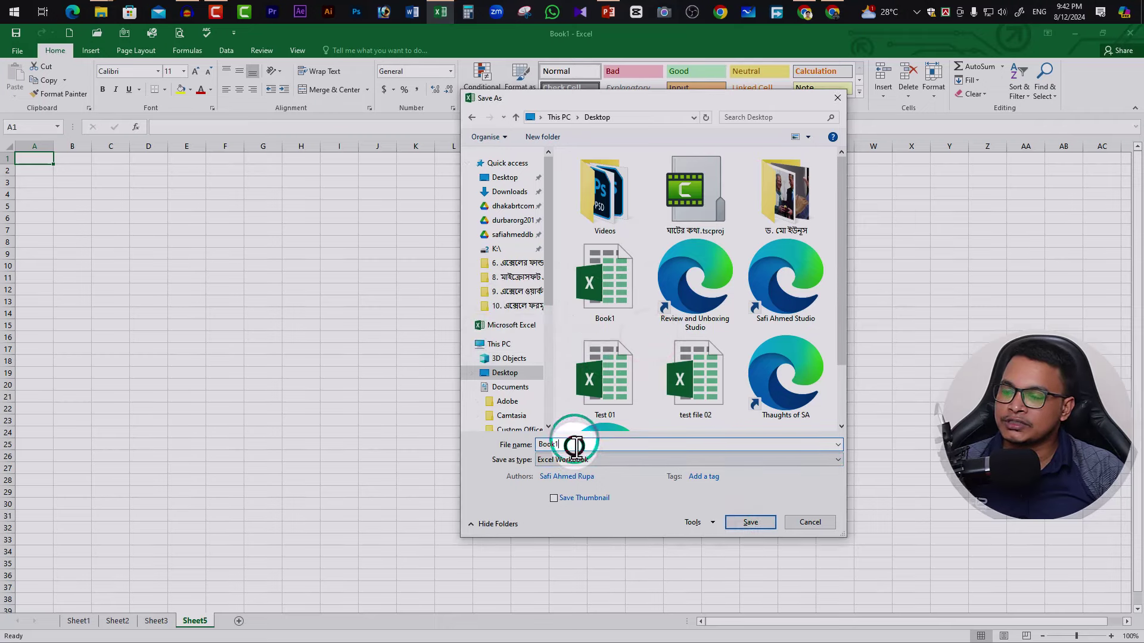
click(577, 446)
key(BackSpace)
key(Escape)
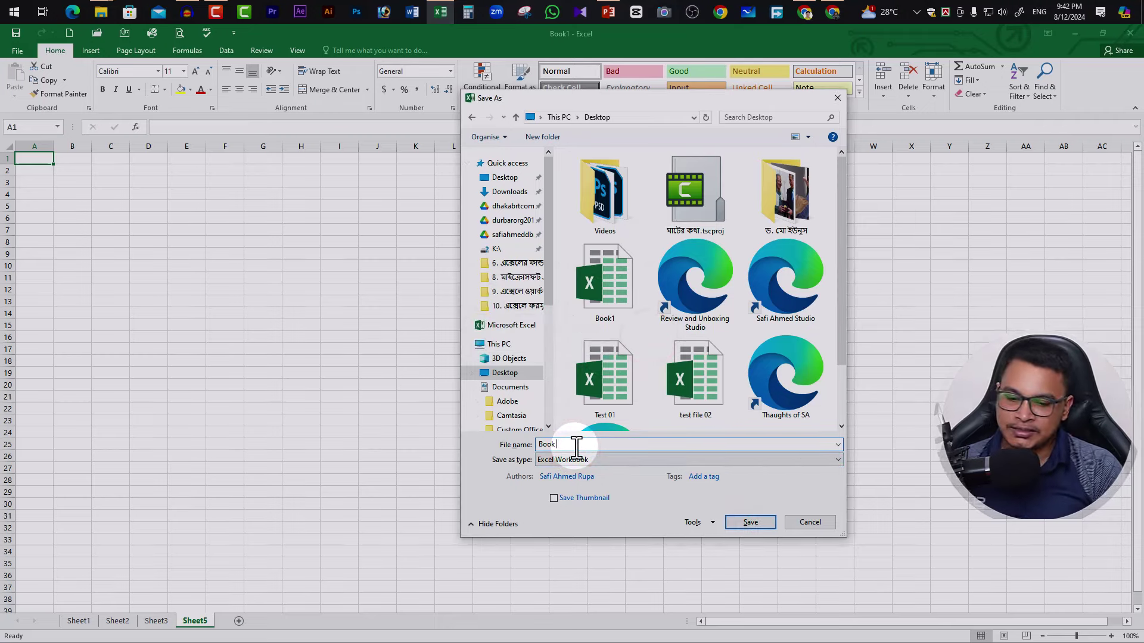
text(1212121)
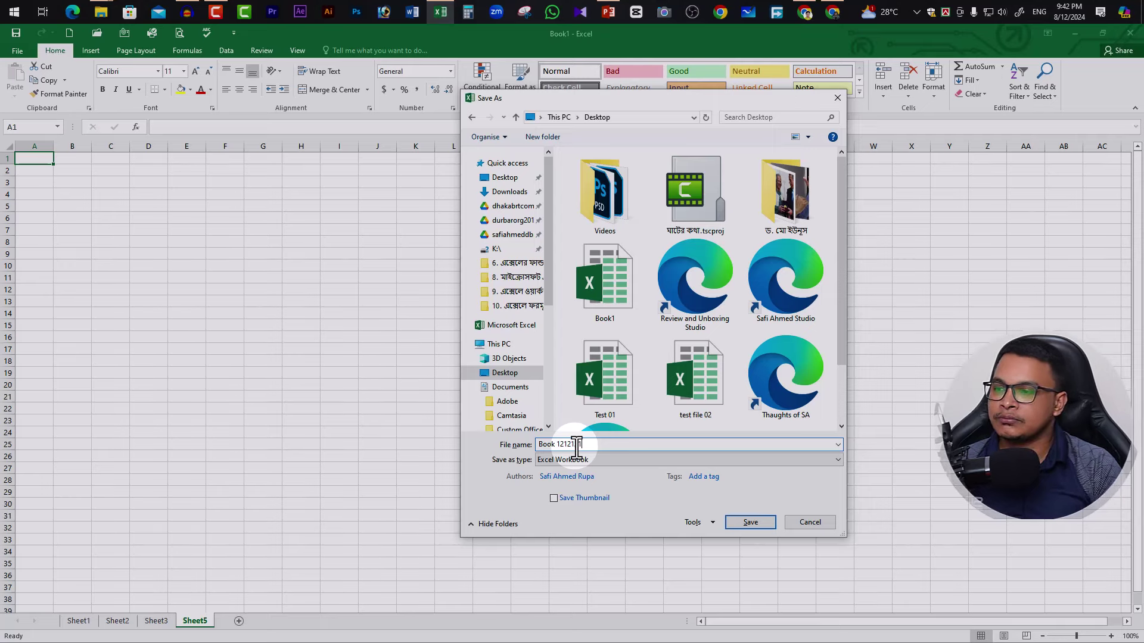
click(735, 524)
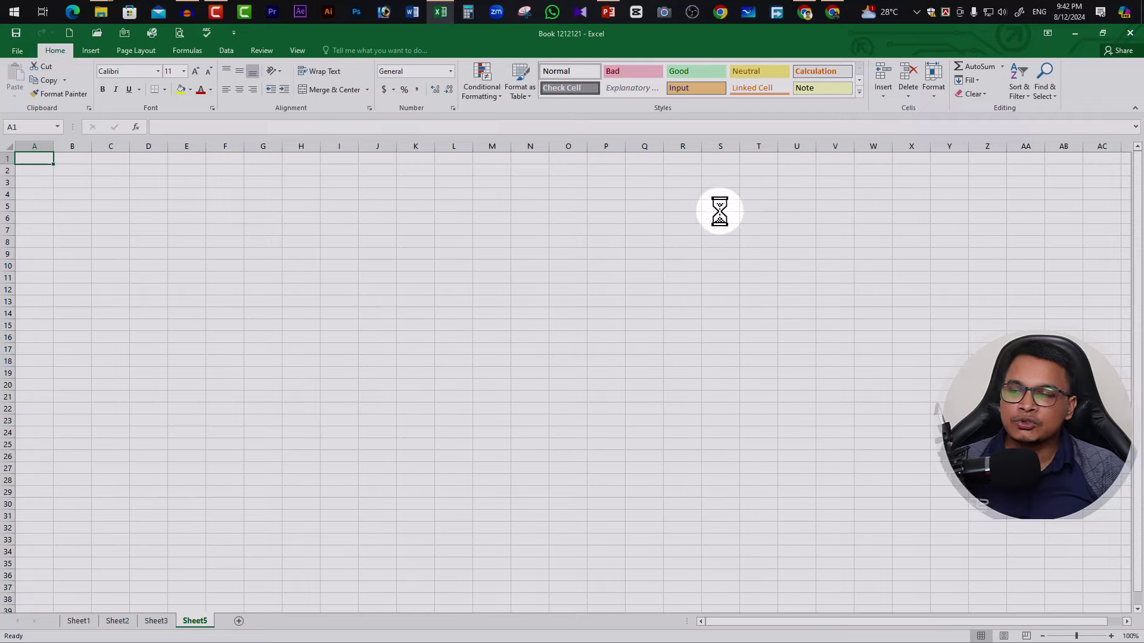
click(17, 51)
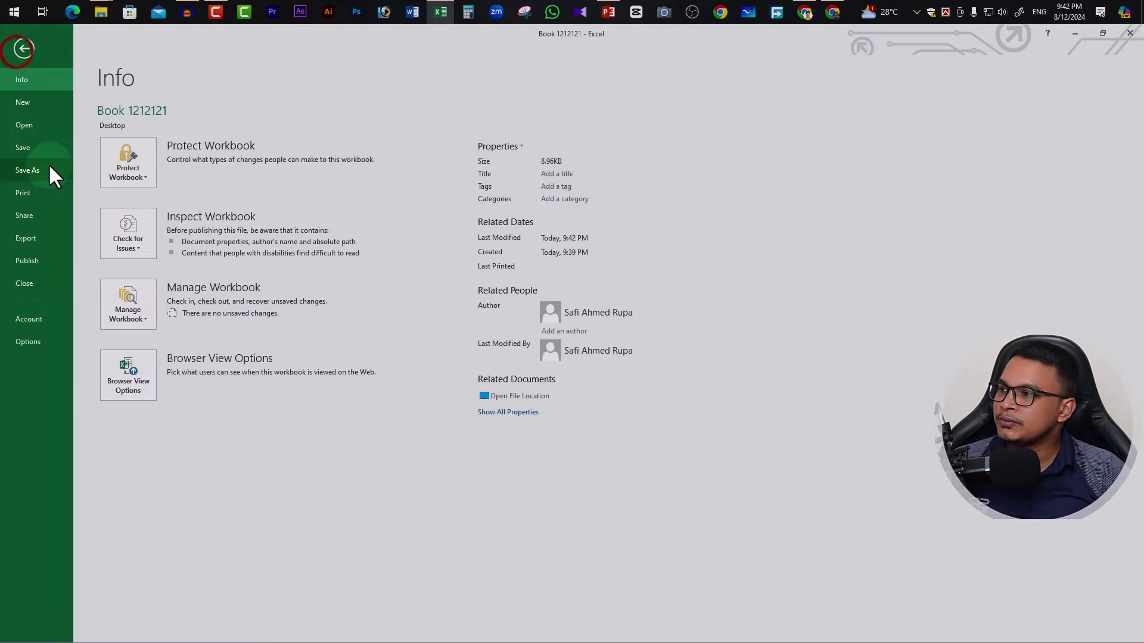
Start a new Save As and pick SA-03 Software (F:) as the location
click(36, 148)
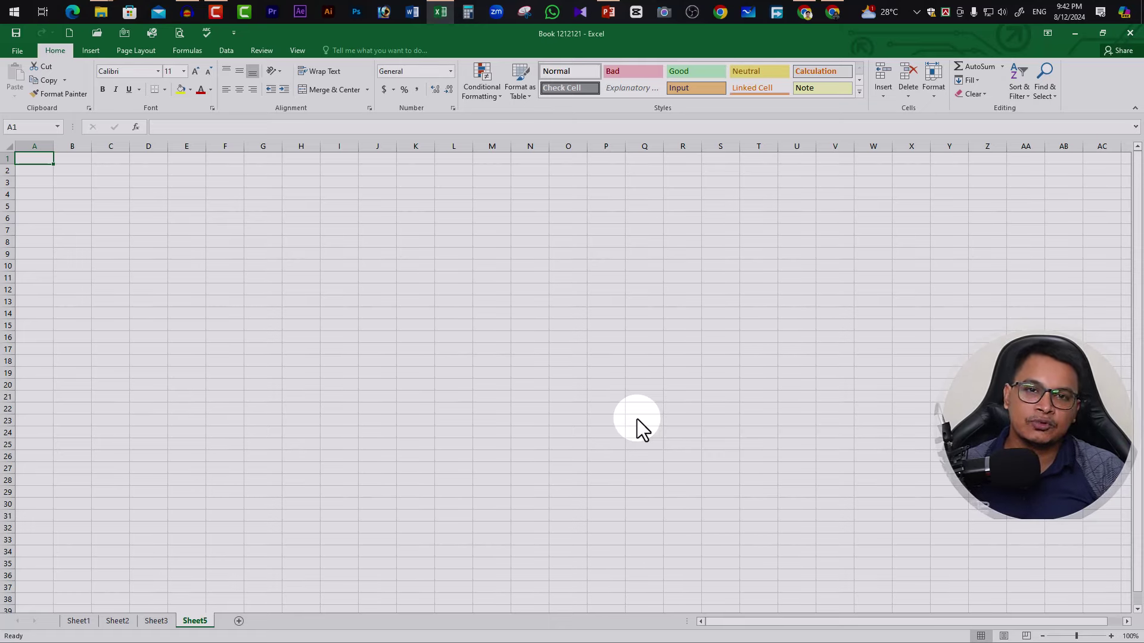
click(18, 52)
click(27, 169)
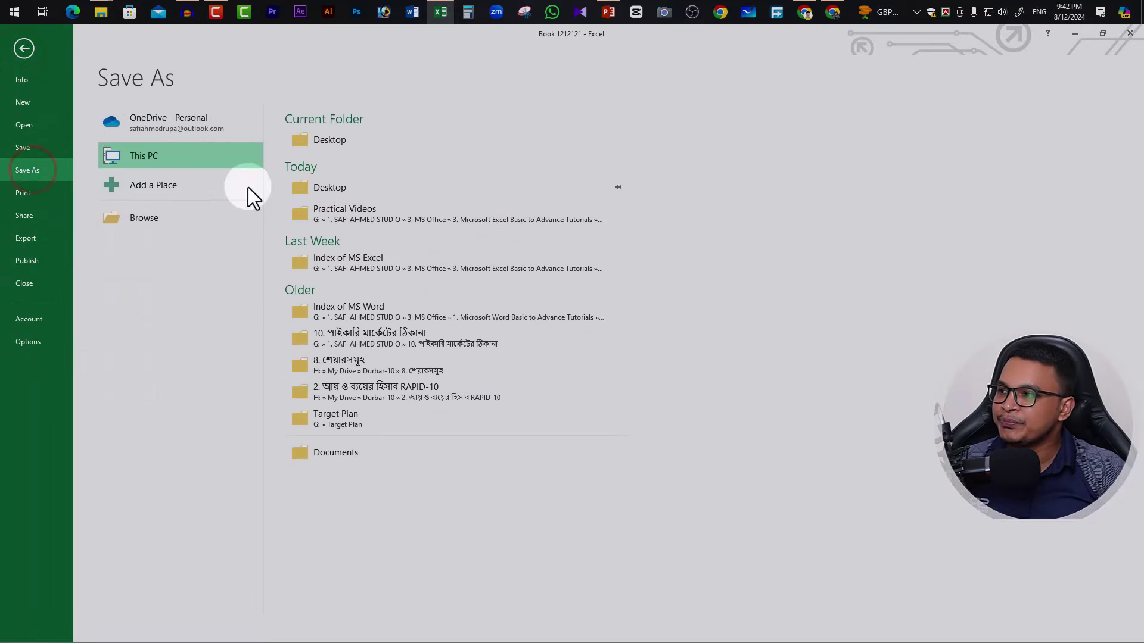
click(161, 156)
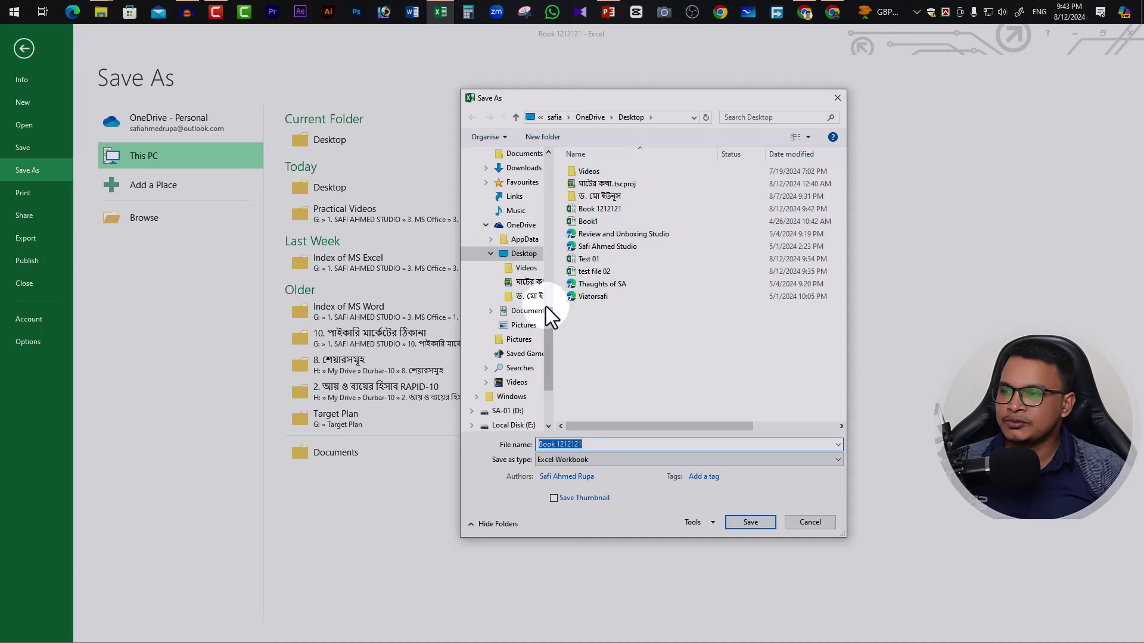
drag(545, 345, 545, 373)
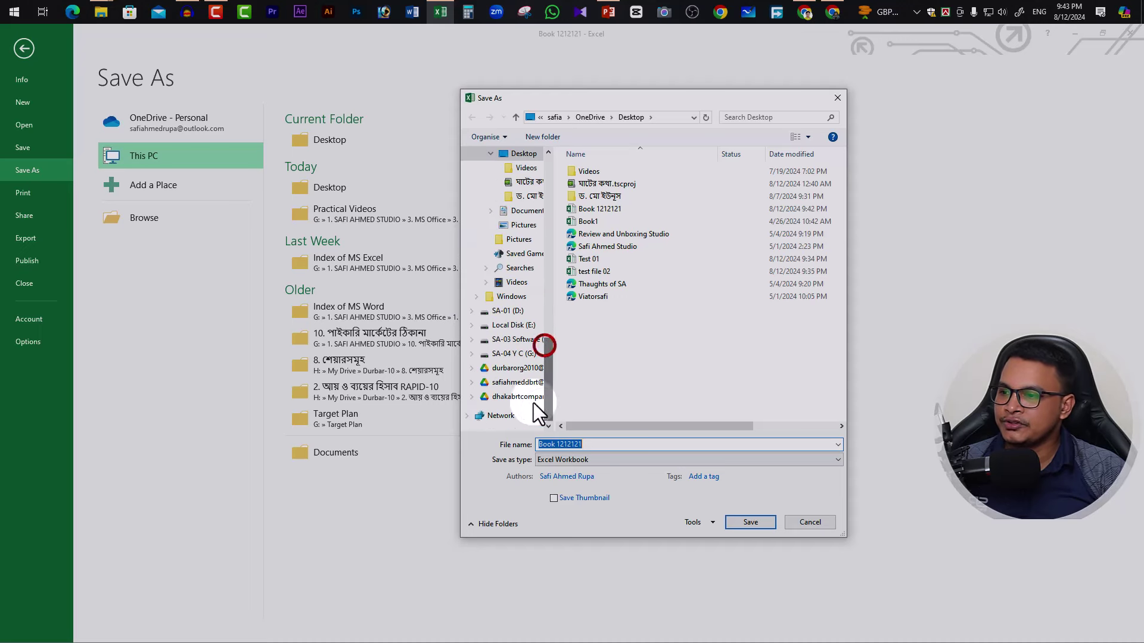
click(504, 326)
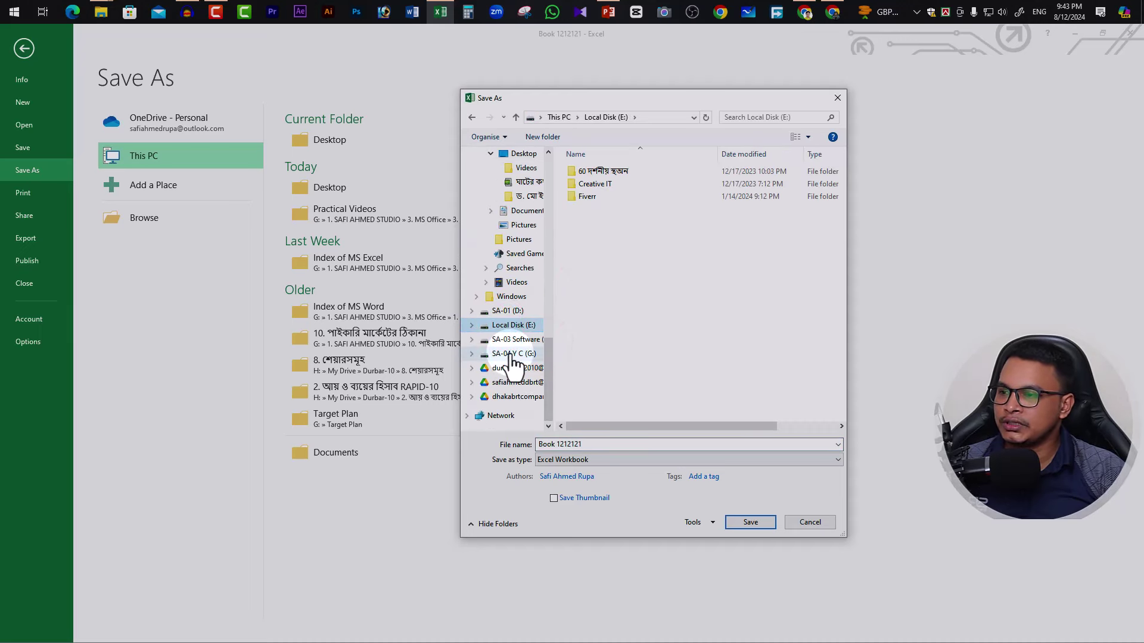
click(506, 339)
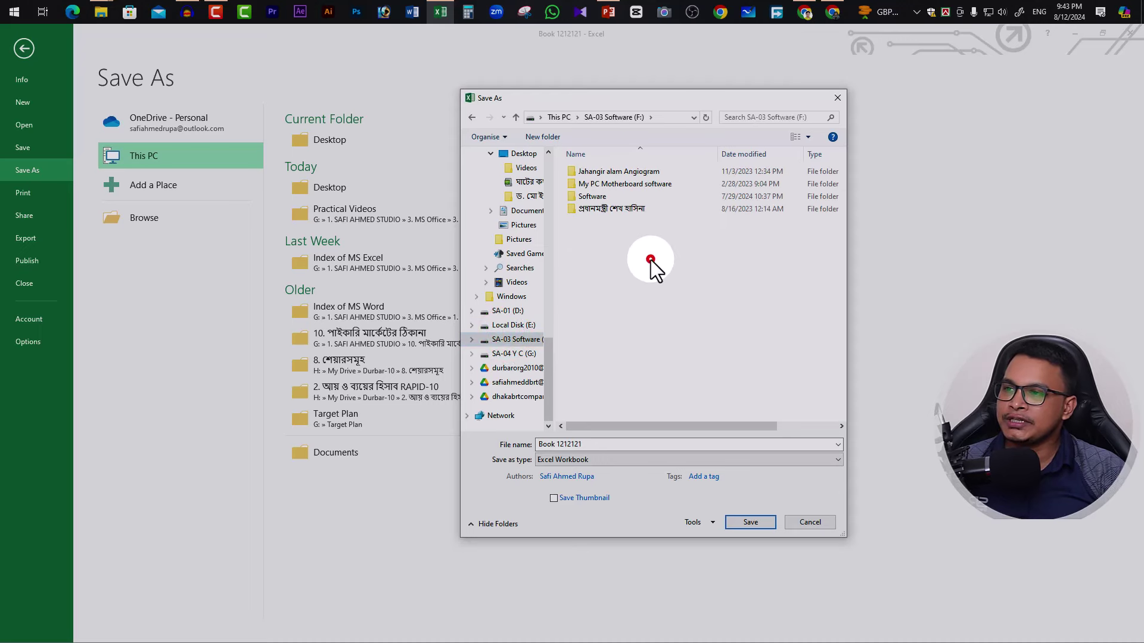
double_click(602, 445)
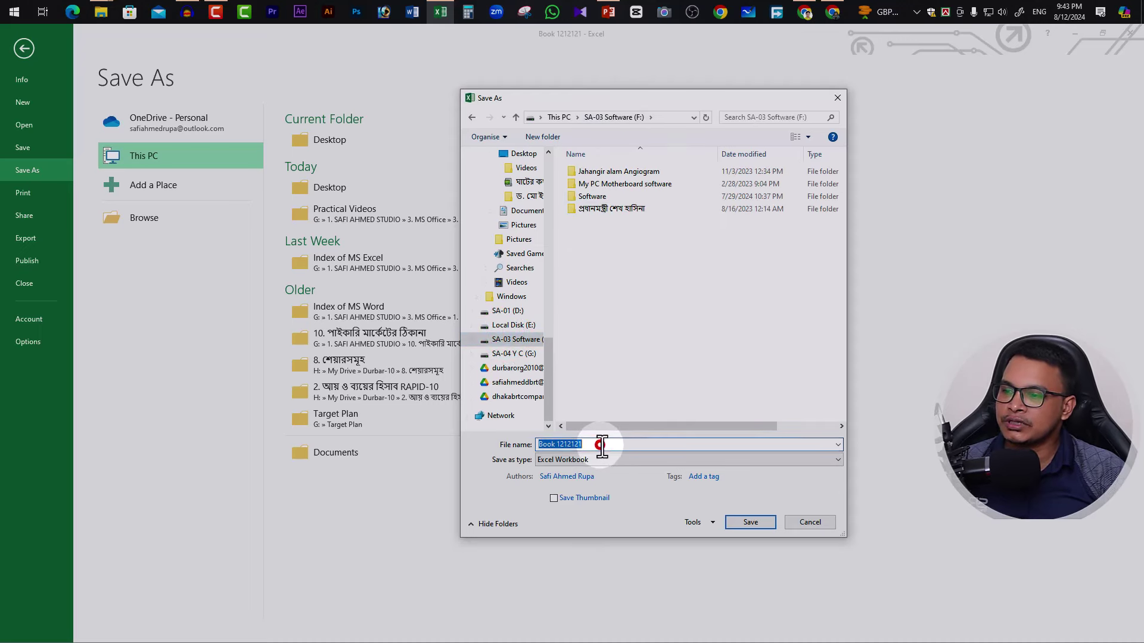
click(602, 445)
text(1121)
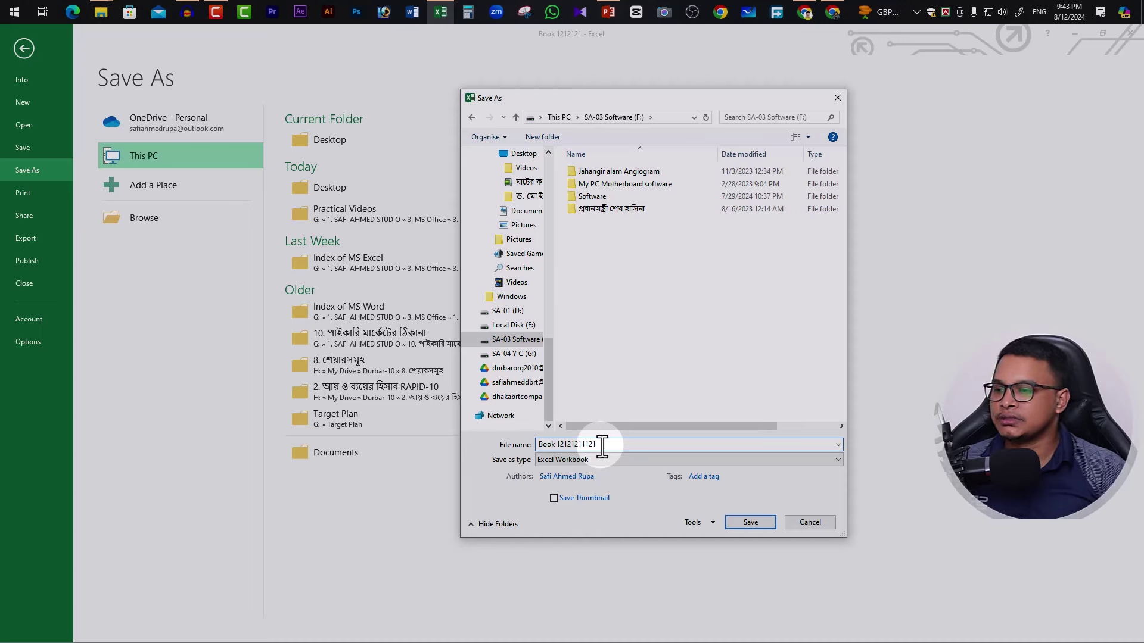
click(577, 460)
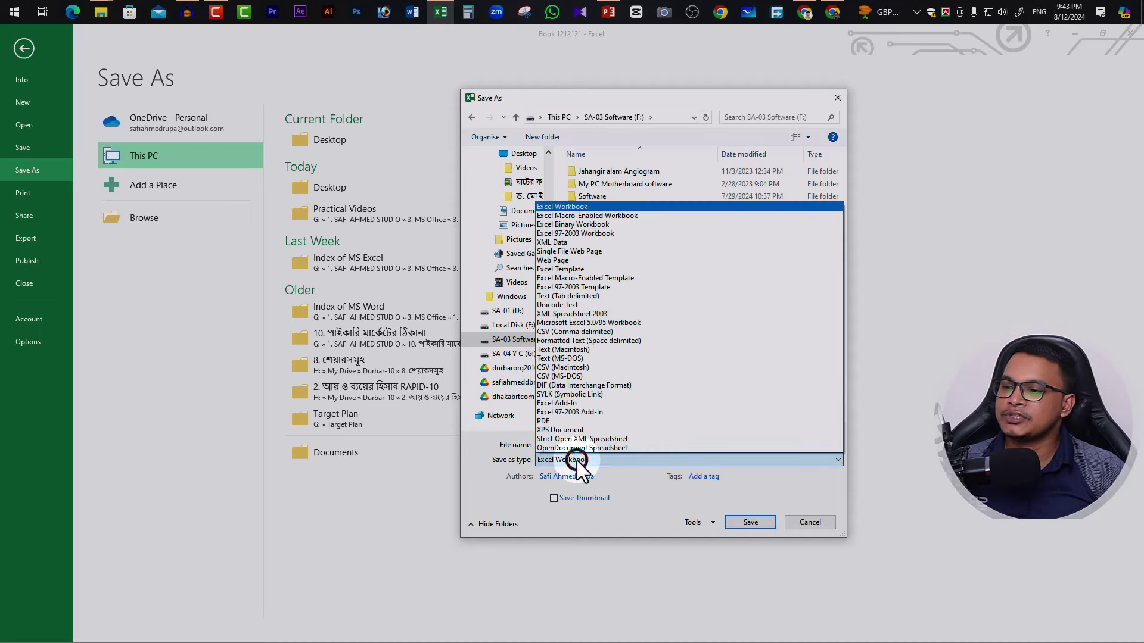
click(577, 460)
click(600, 478)
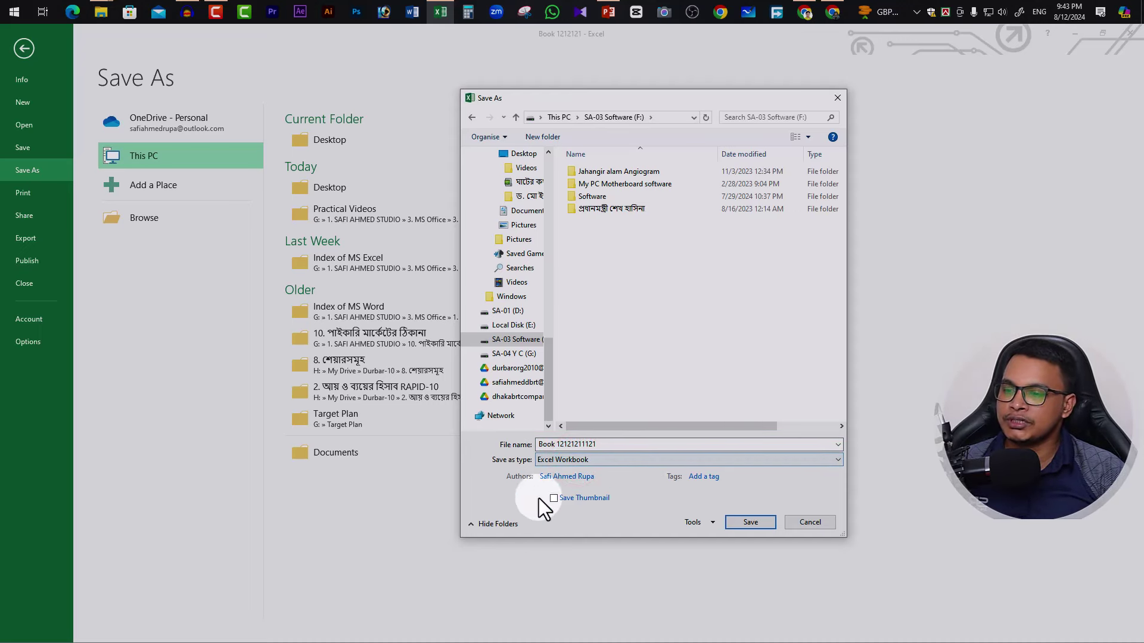
click(750, 523)
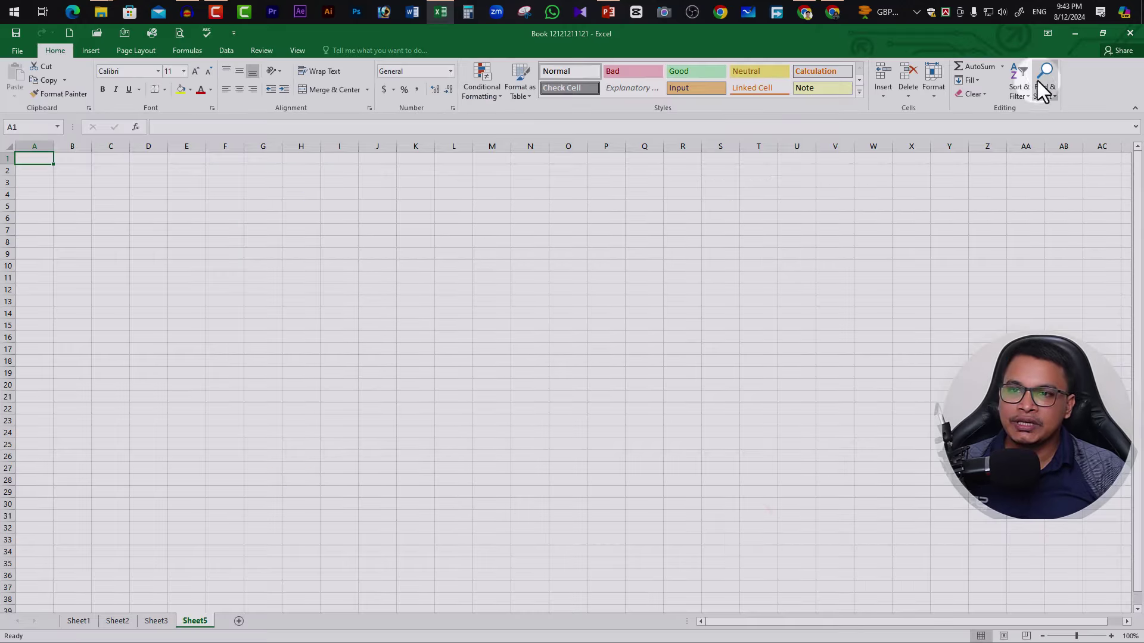
click(1131, 34)
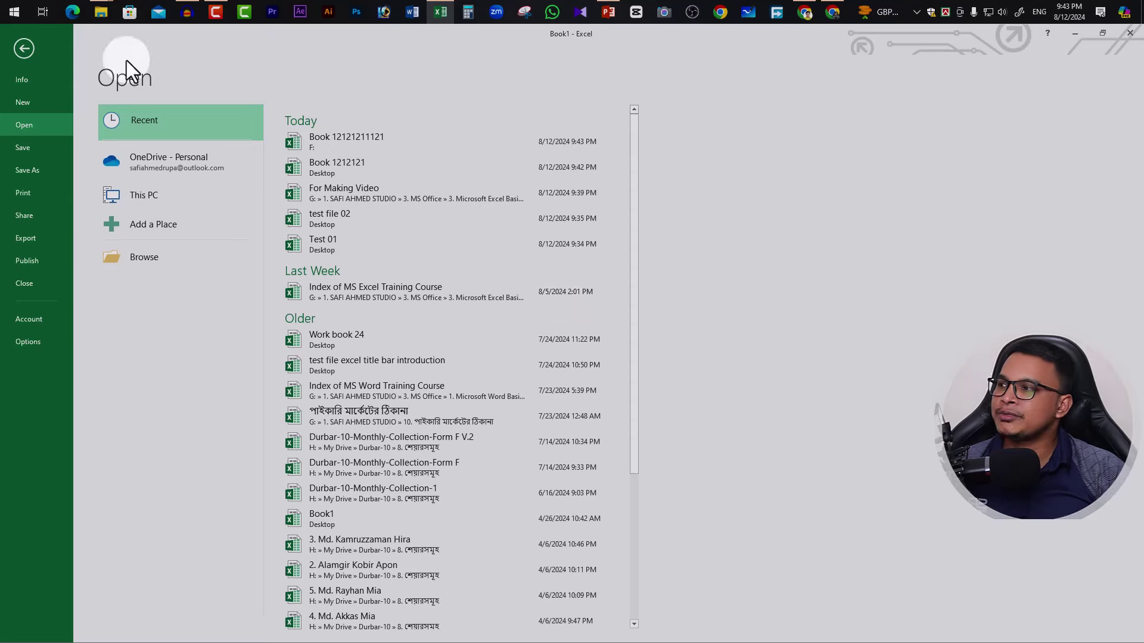
click(19, 50)
click(16, 51)
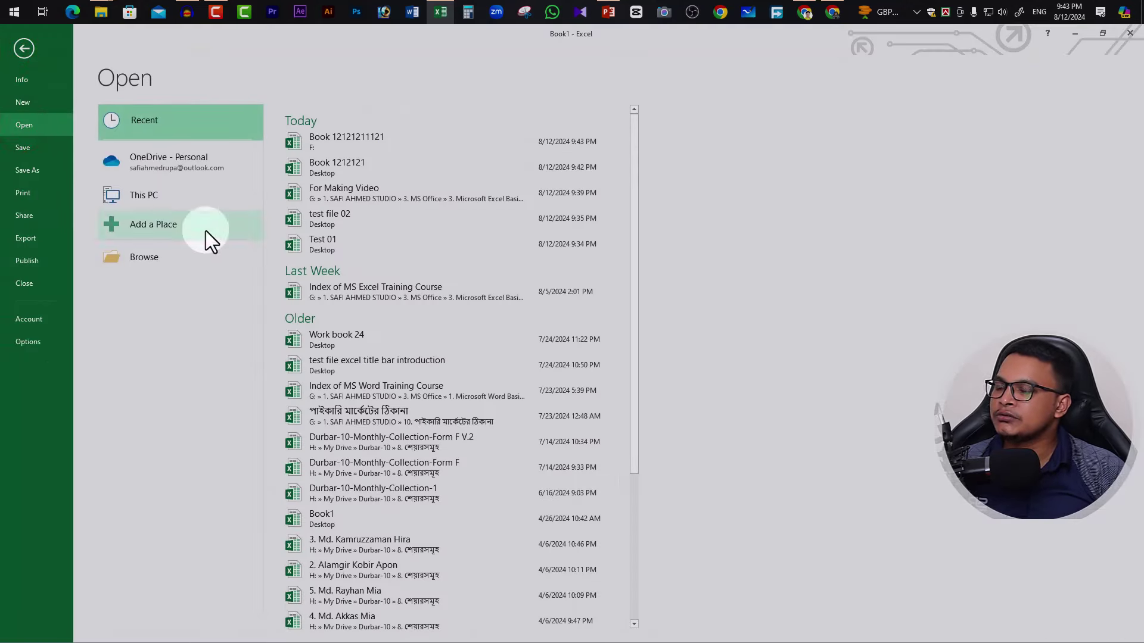
click(52, 121)
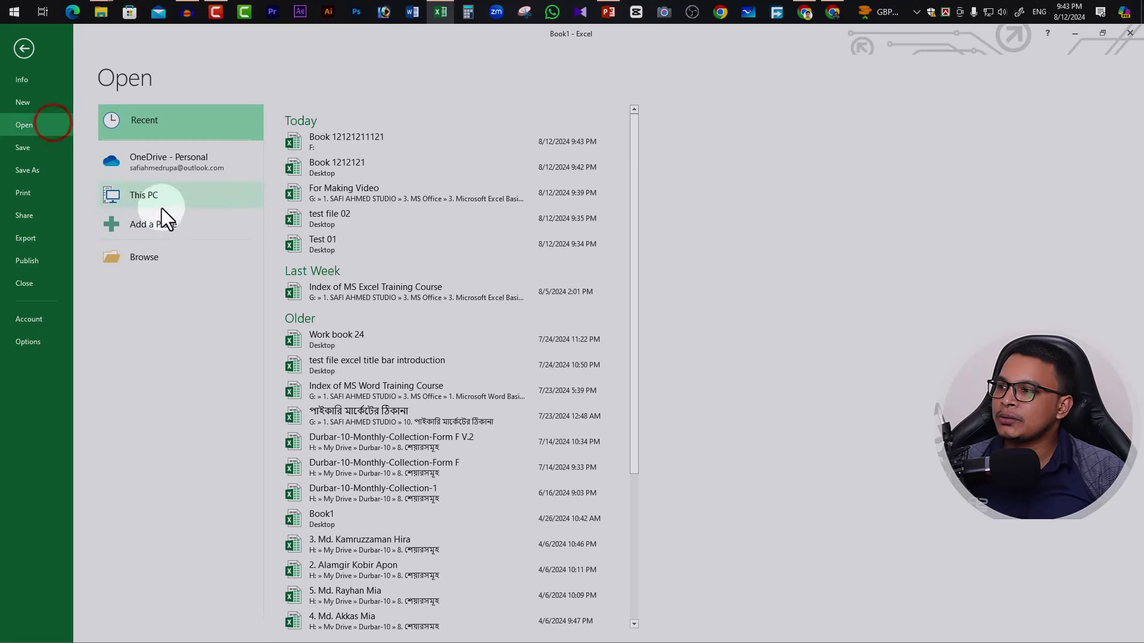
click(168, 200)
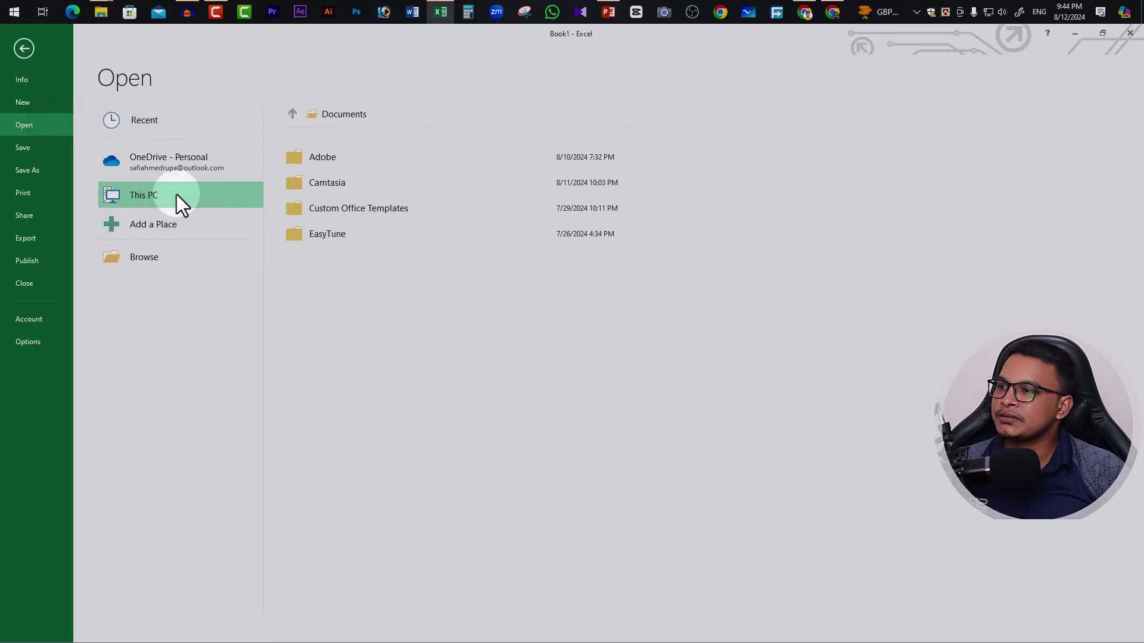
Open Book 1212121 from the Desktop through the Browse dialog
click(180, 198)
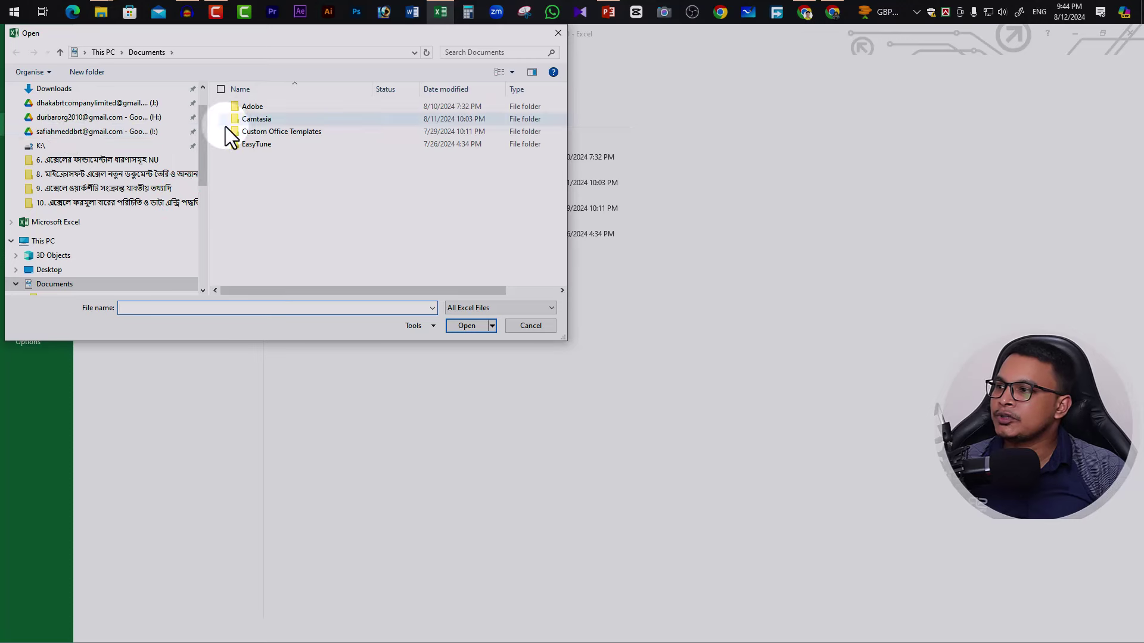
drag(203, 178, 202, 106)
click(79, 122)
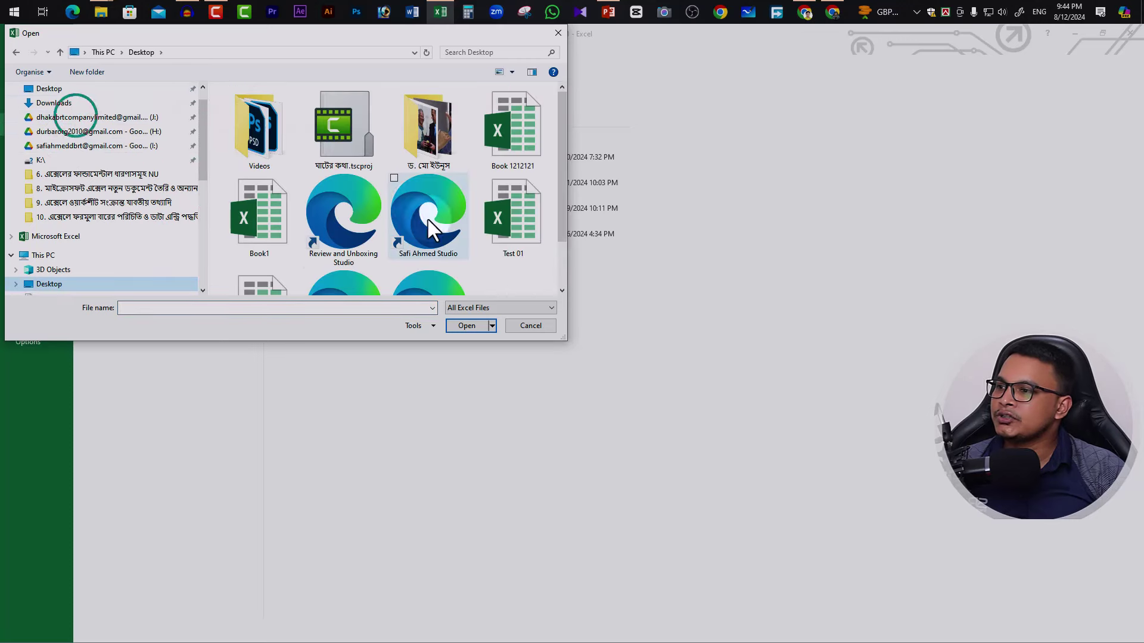
click(506, 141)
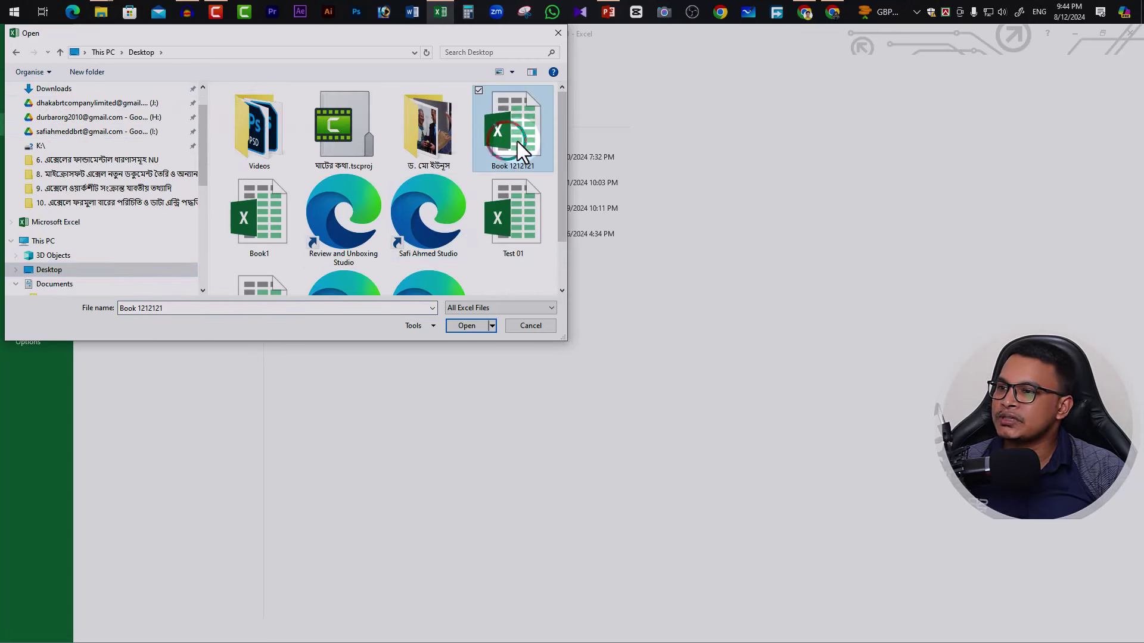
click(468, 326)
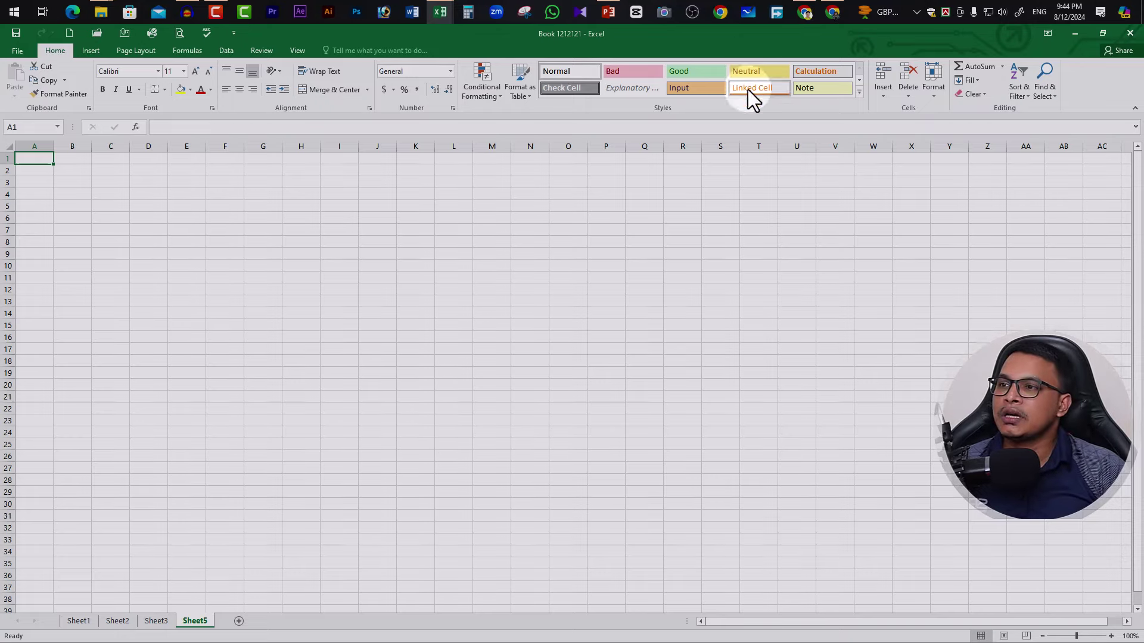
Shrink and reposition the Excel window so the Book 1212121 desktop icon is visible
drag(462, 43, 828, 111)
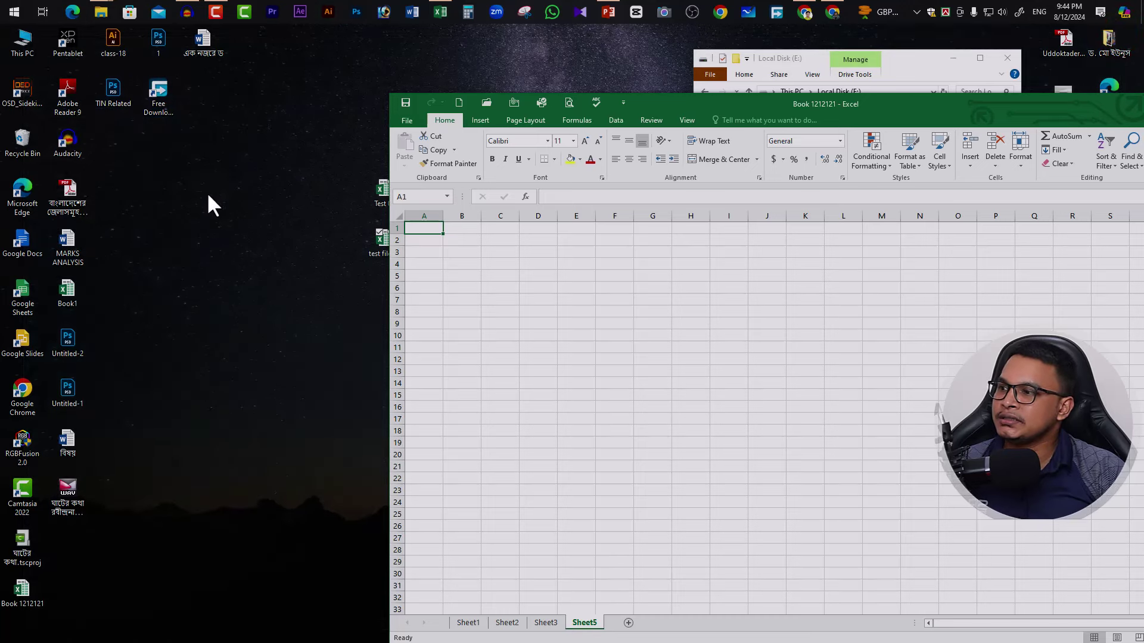
drag(686, 107, 777, 85)
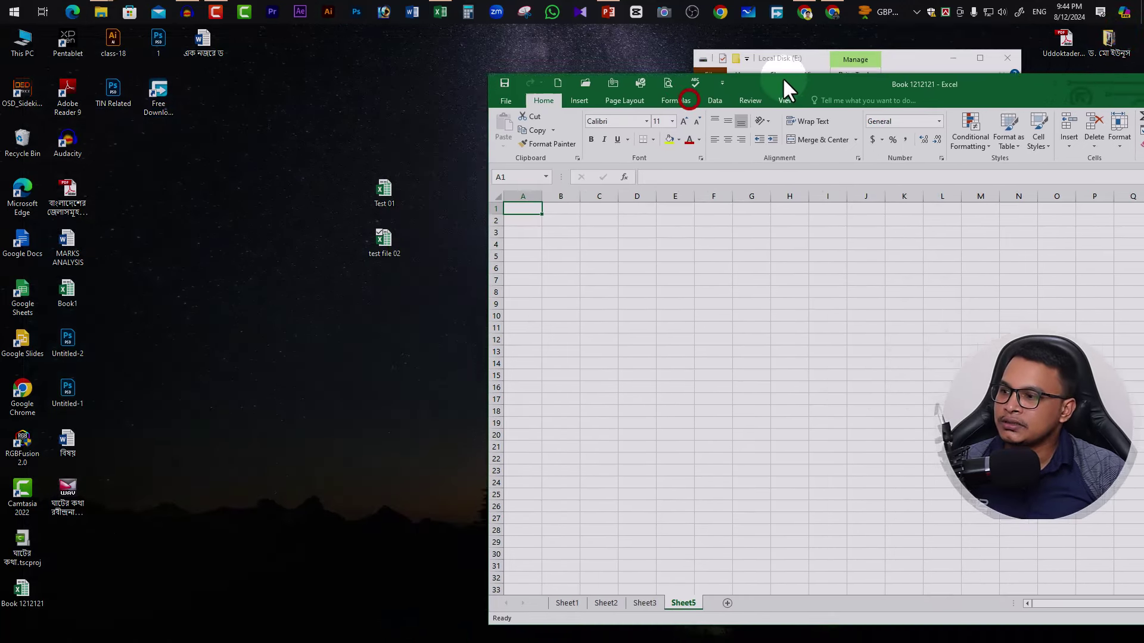
mouse_move(27, 589)
mouse_down()
mouse_move(191, 337)
mouse_move(683, 178)
mouse_up()
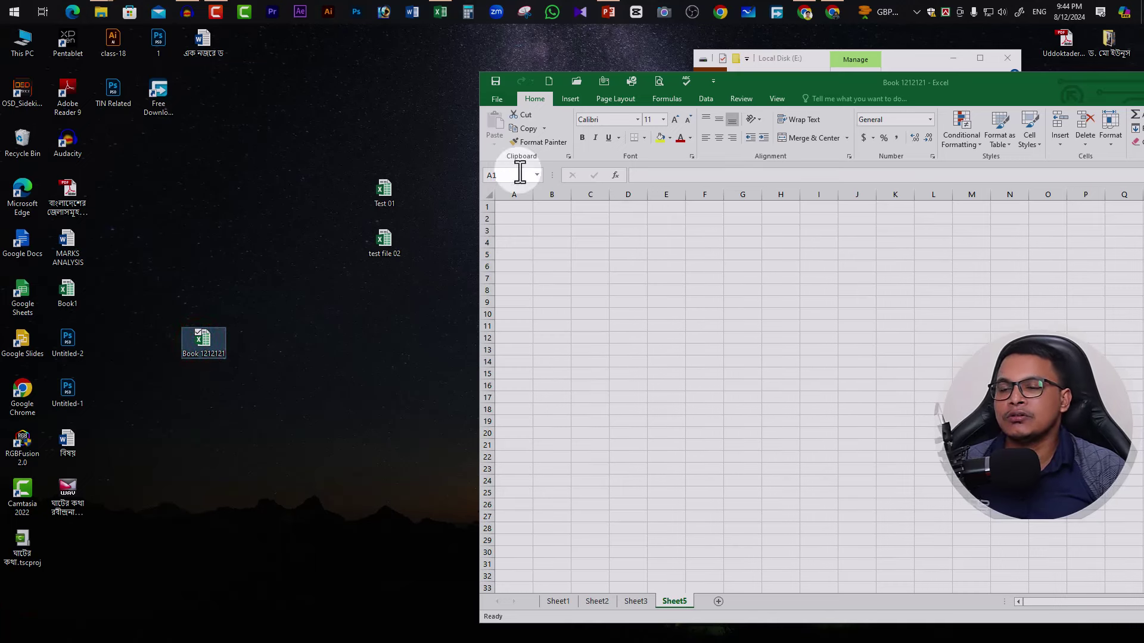
mouse_move(990, 80)
mouse_down()
mouse_move(741, 85)
mouse_move(842, 82)
mouse_up()
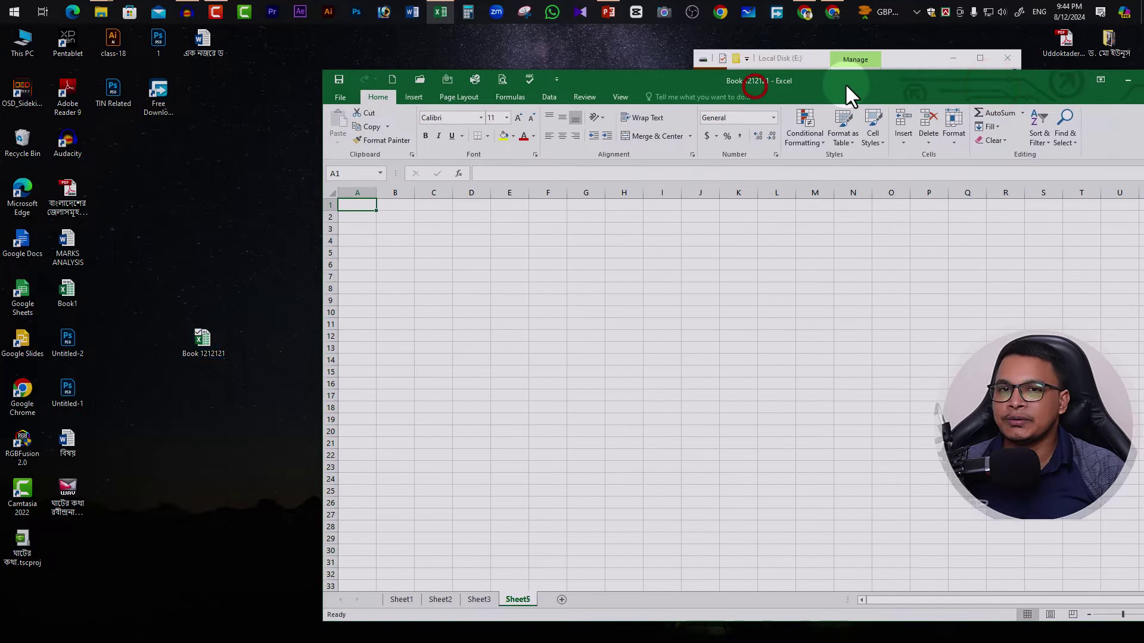
Open Book 1212121 from its desktop icon, then close Excel
double_click(198, 349)
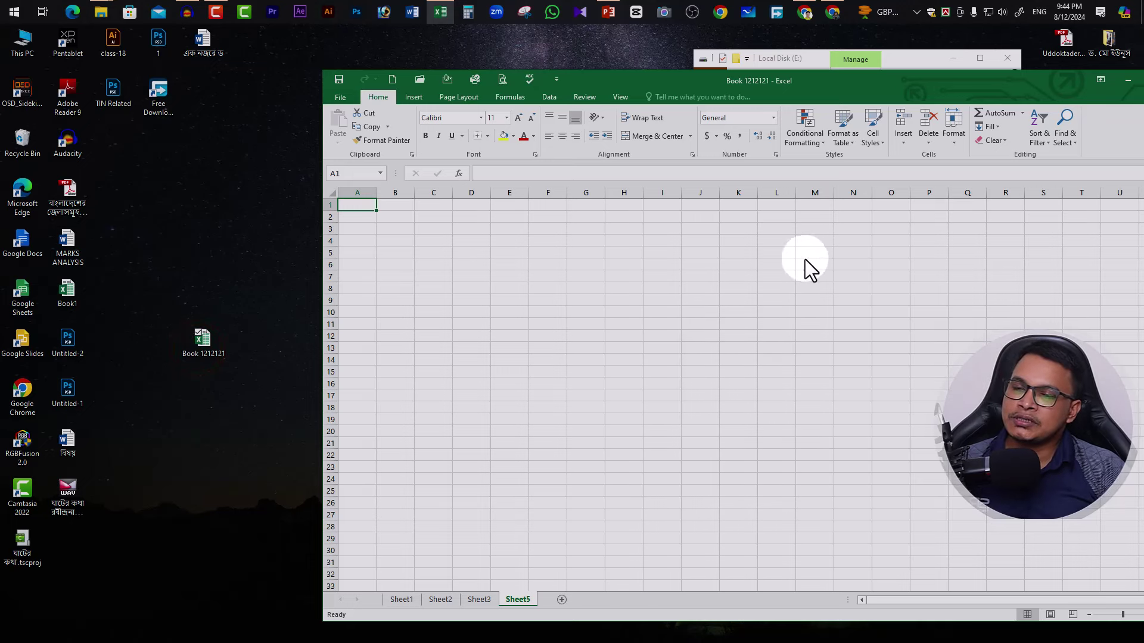
drag(1084, 76, 969, 77)
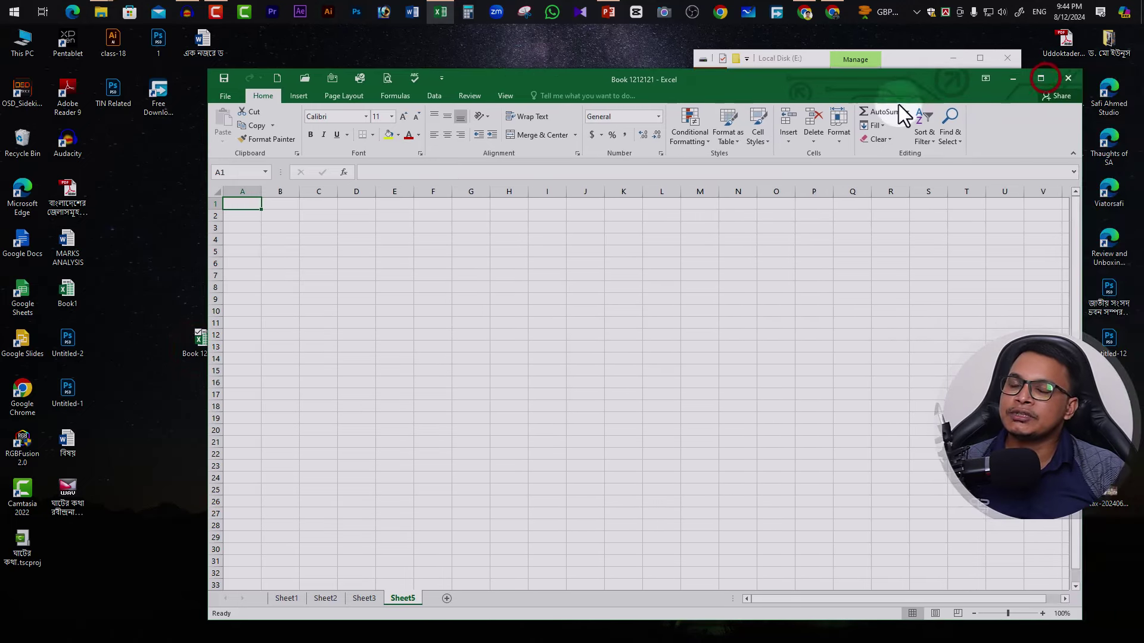
click(1066, 85)
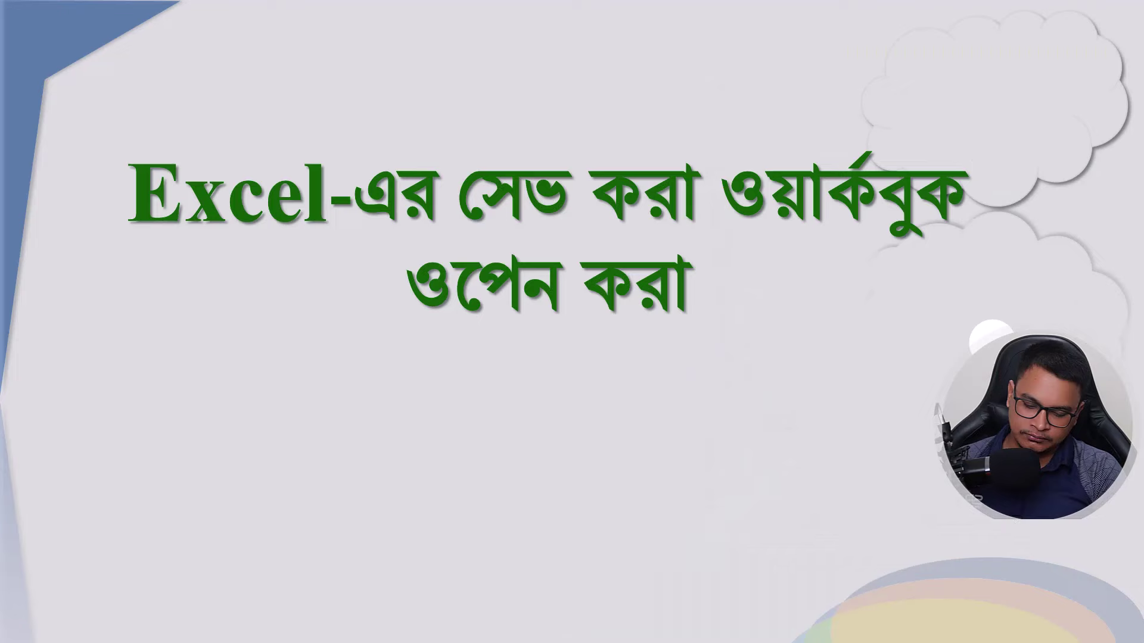